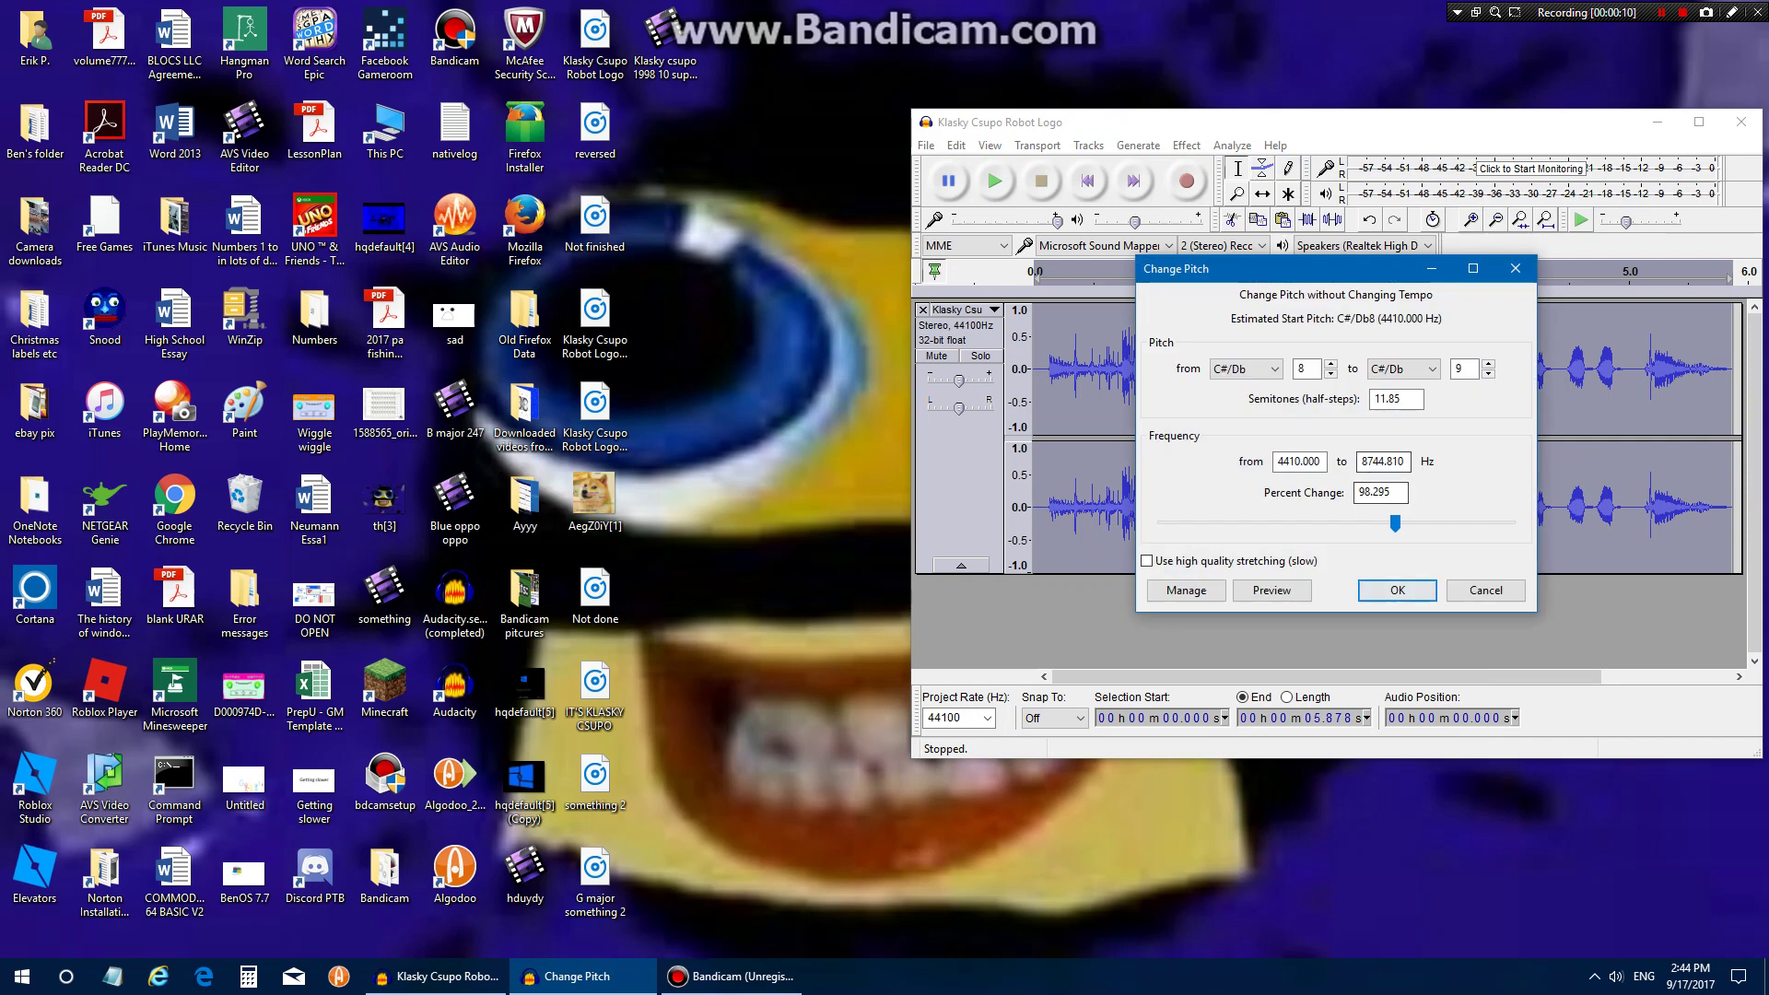
Step: Lower the selected track's pitch by 70 percent with the Change Pitch effect
left_click_drag(1394, 522, 1212, 523)
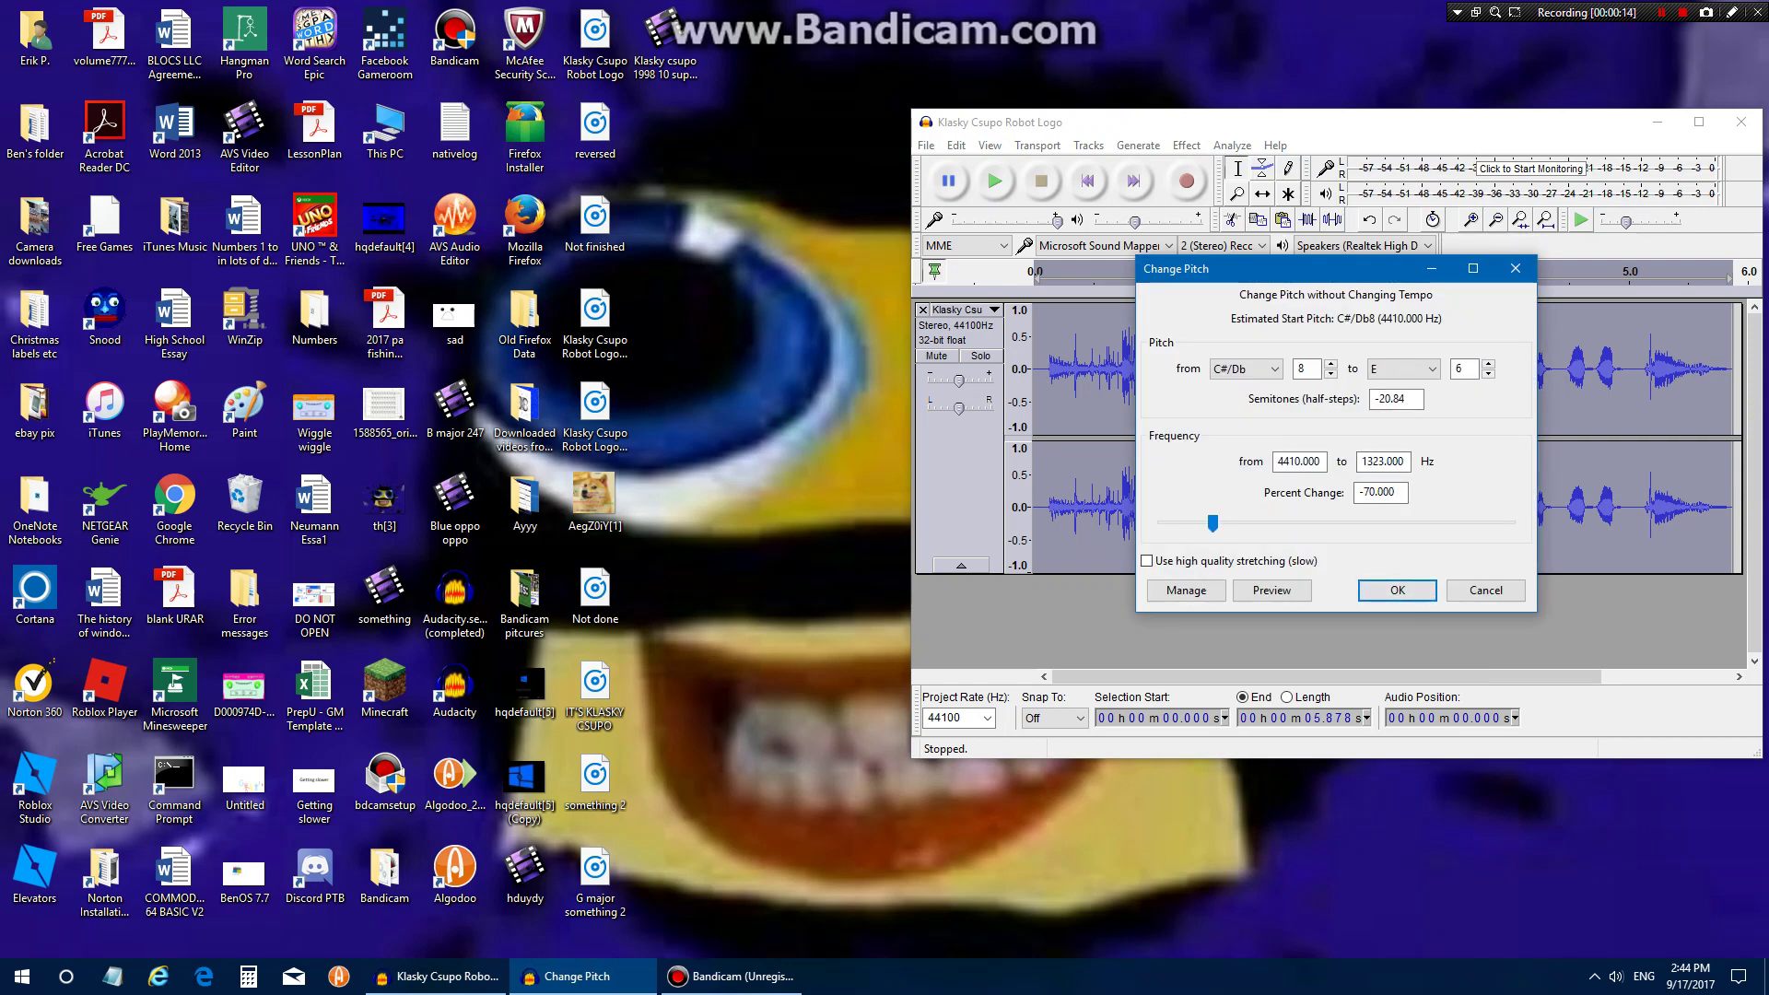
left_click(1397, 591)
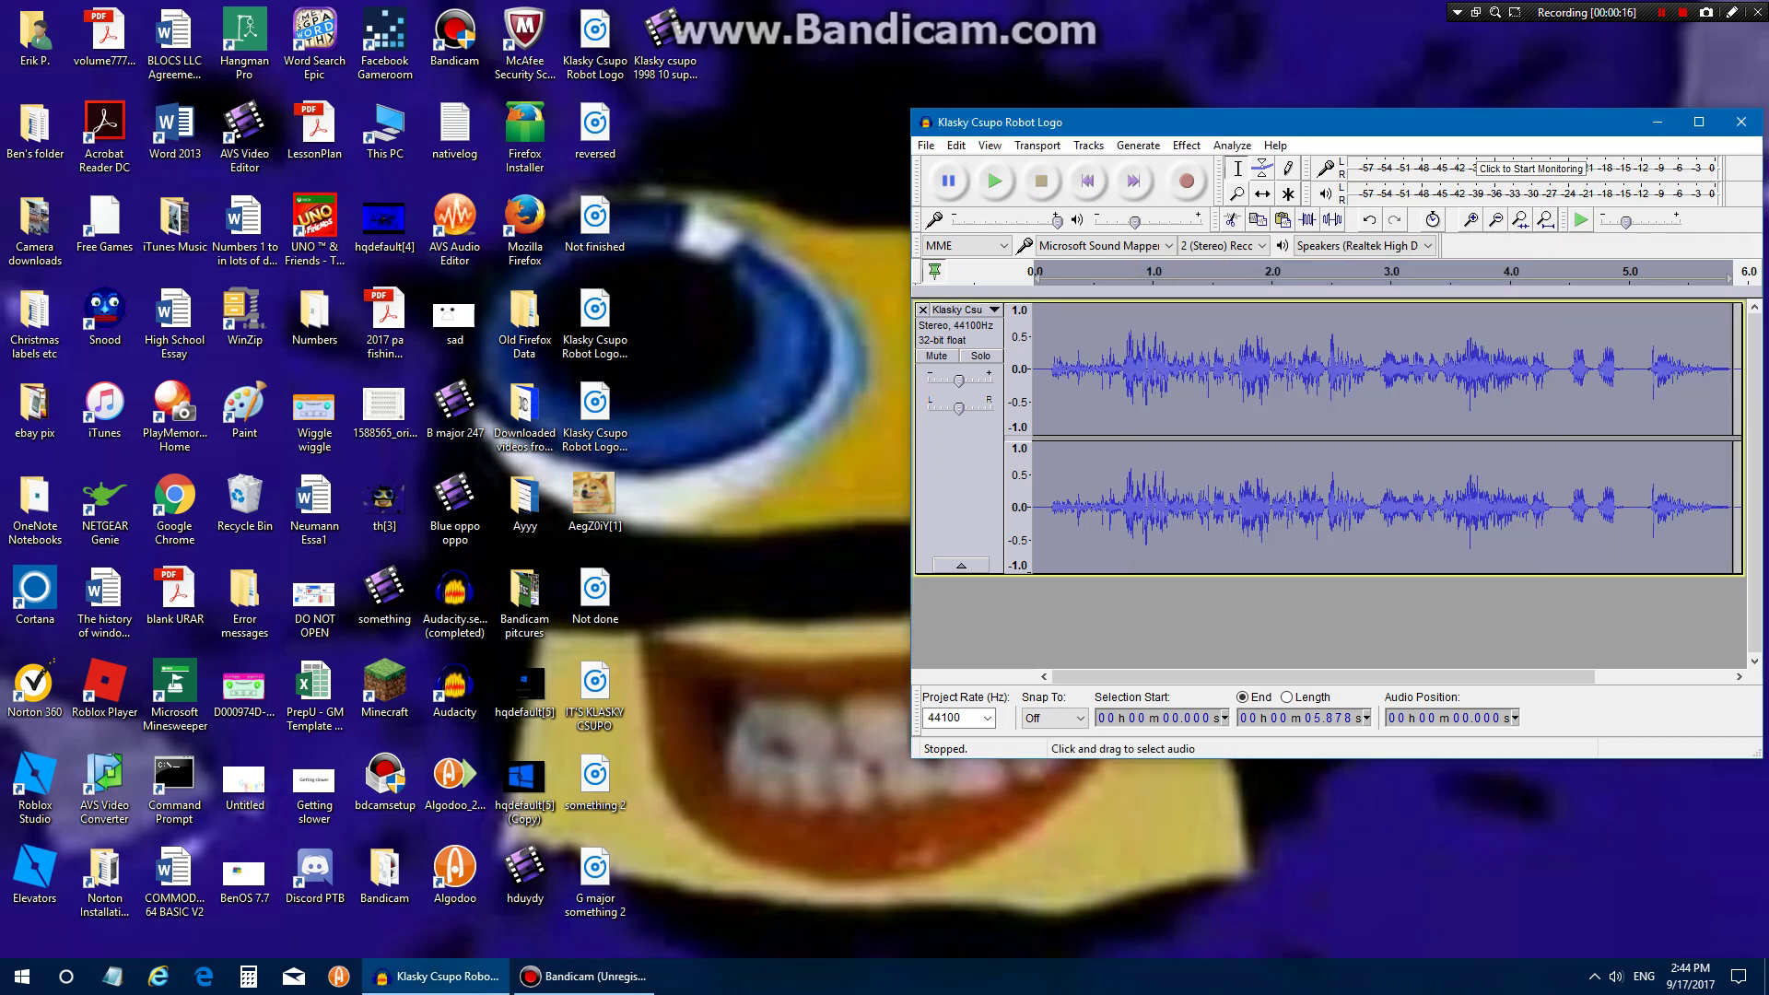
Step: Shrink the height of the stereo track and reverse its audio
left_click_drag(958, 572, 958, 359)
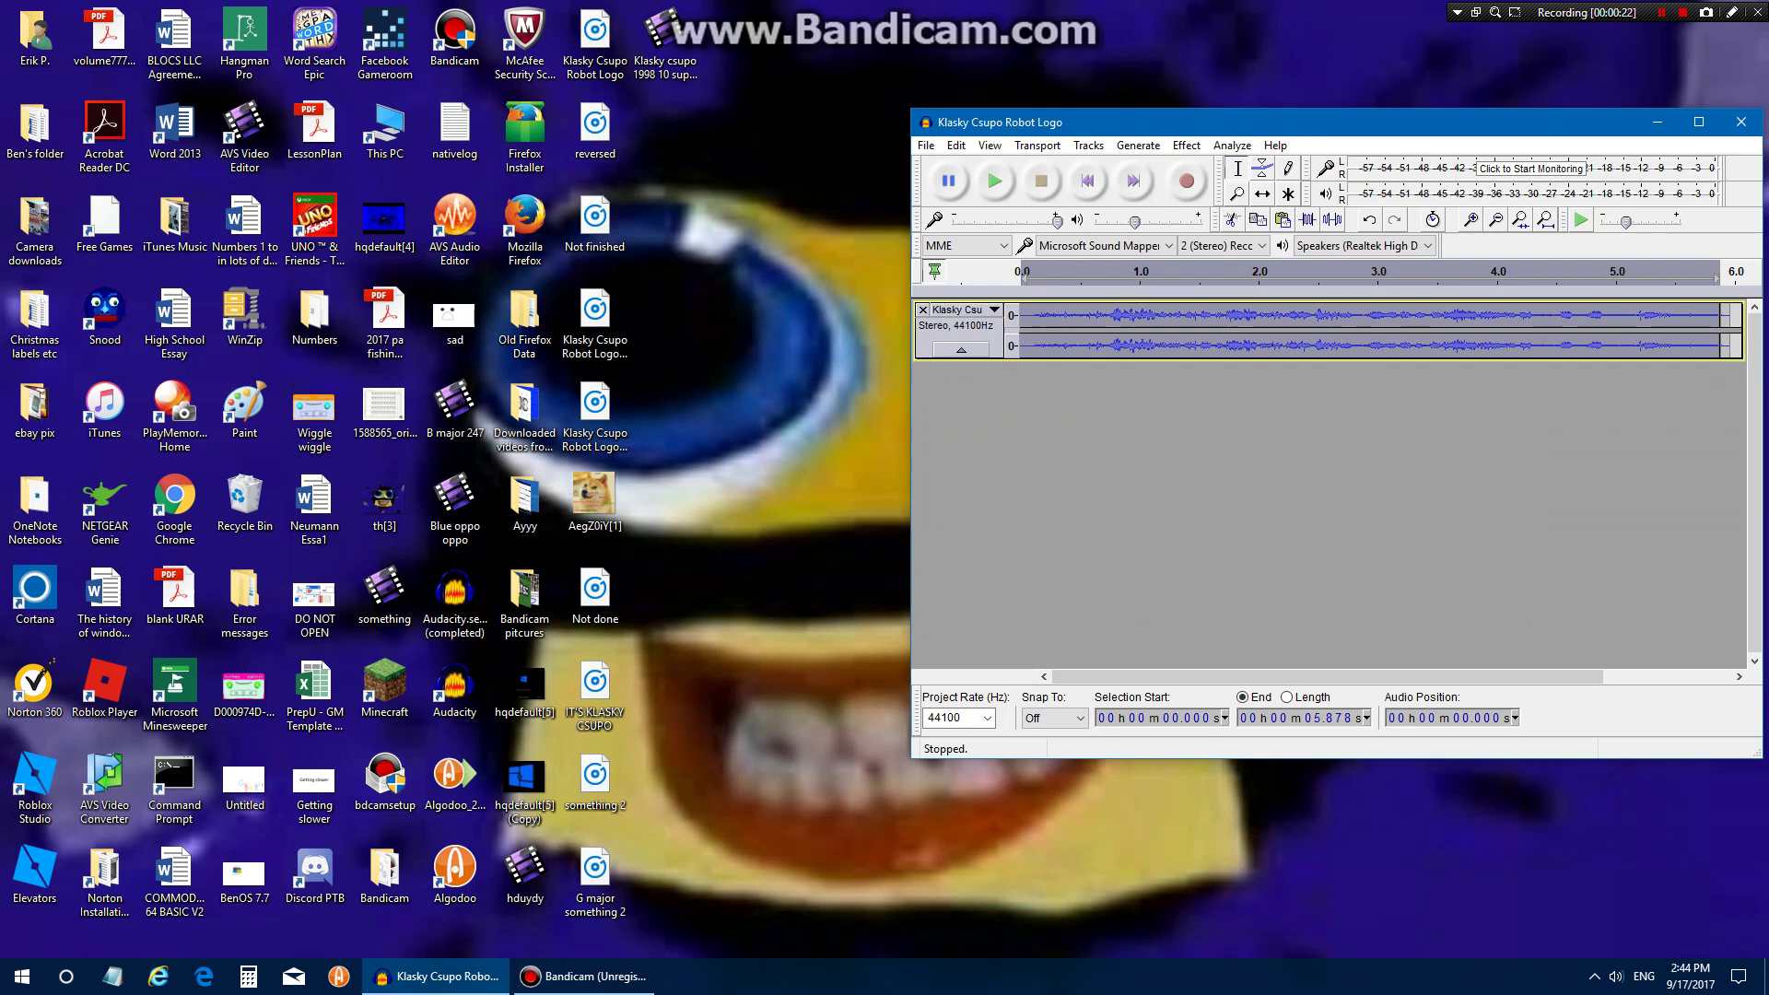
left_click(1186, 146)
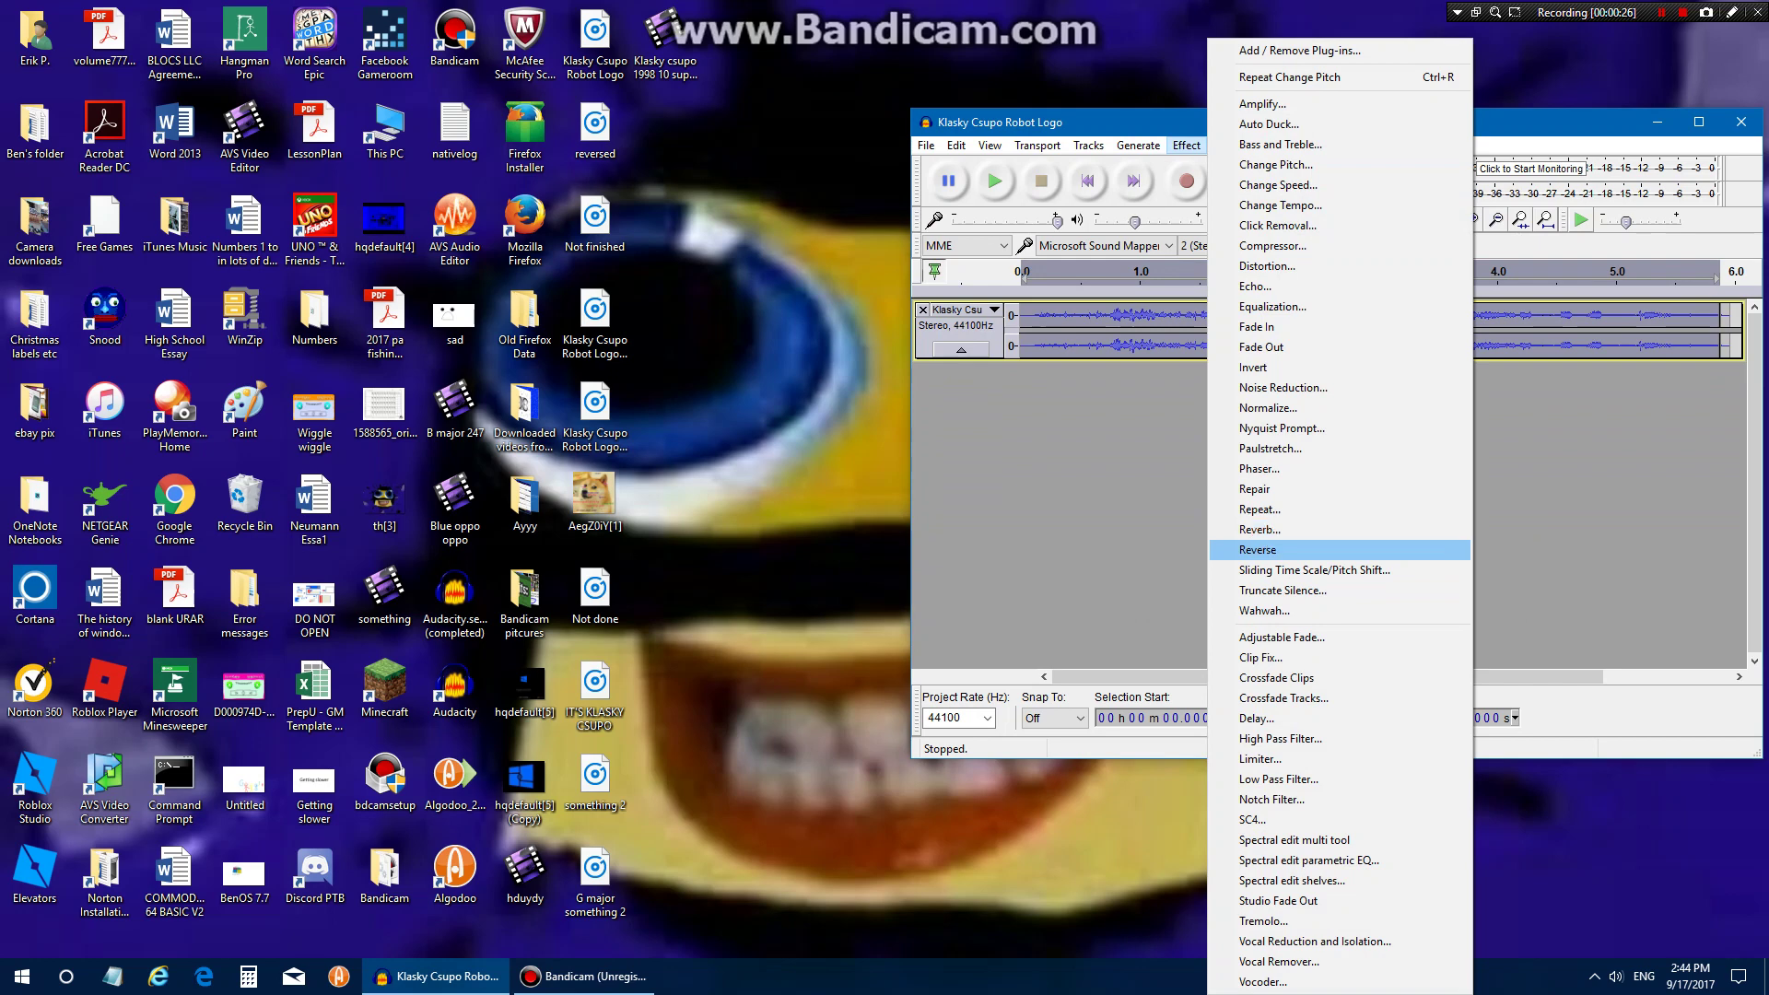
left_click(1257, 550)
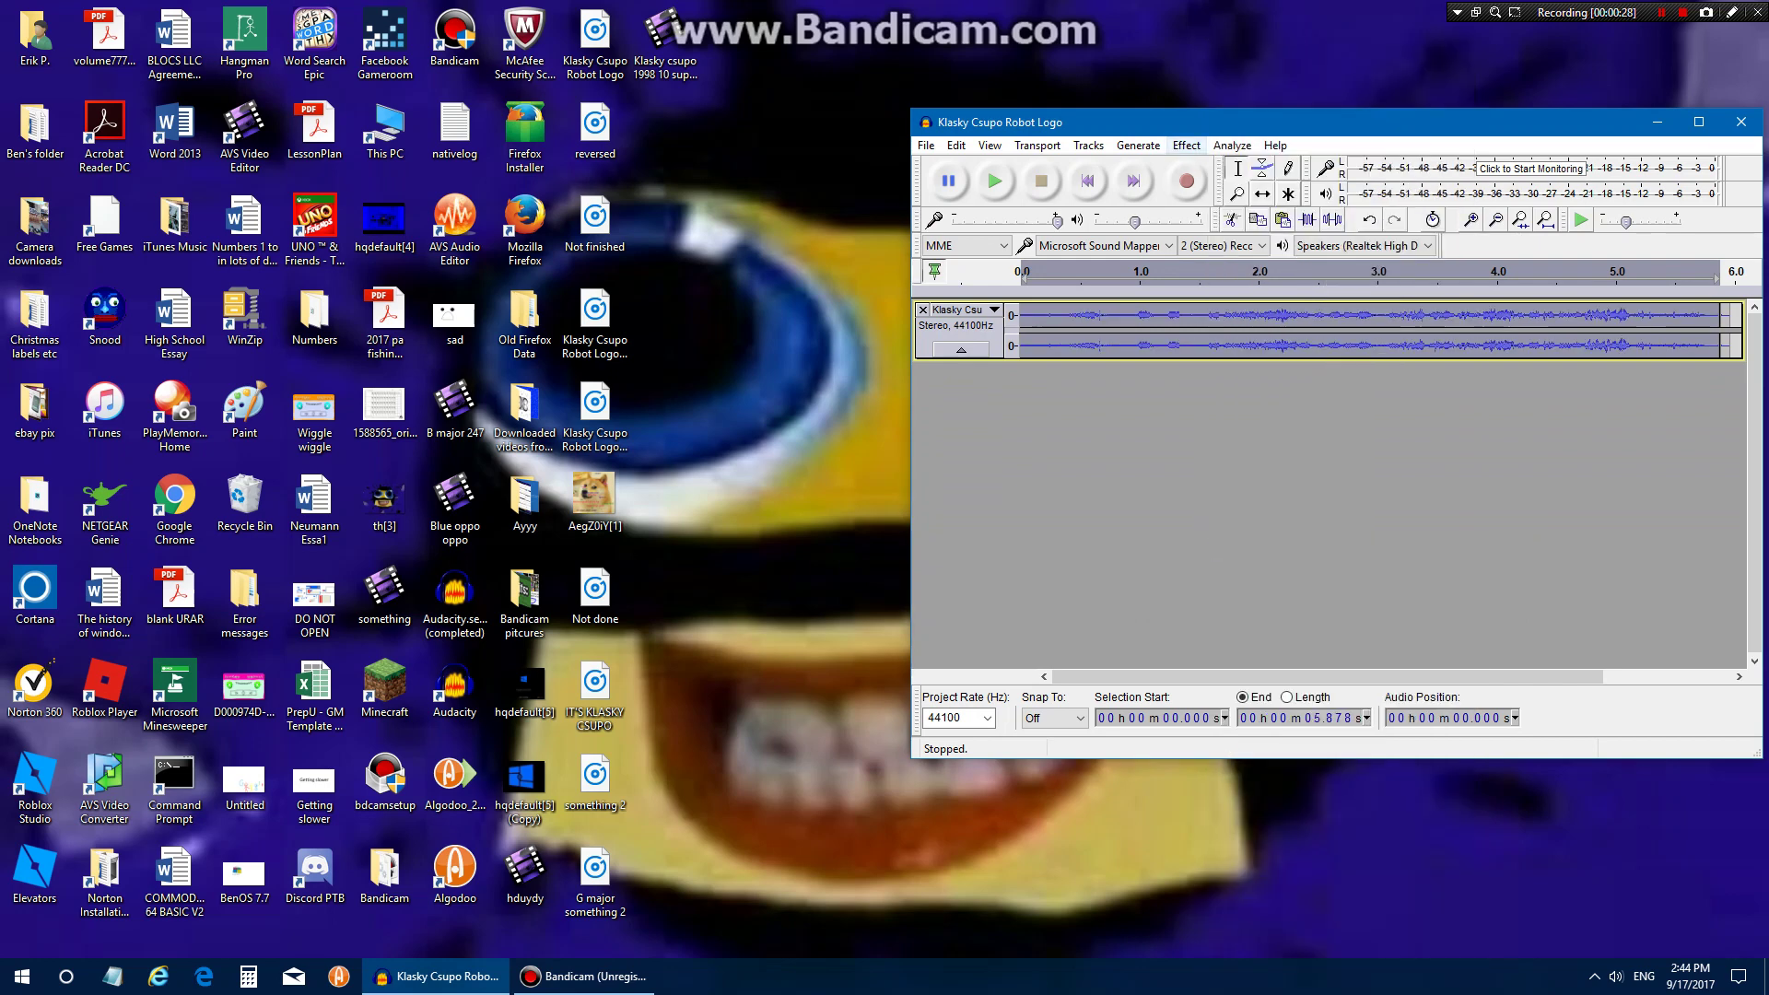
Step: Duplicate the reversed track three times to get four identical stereo tracks
key("ctrl+d")
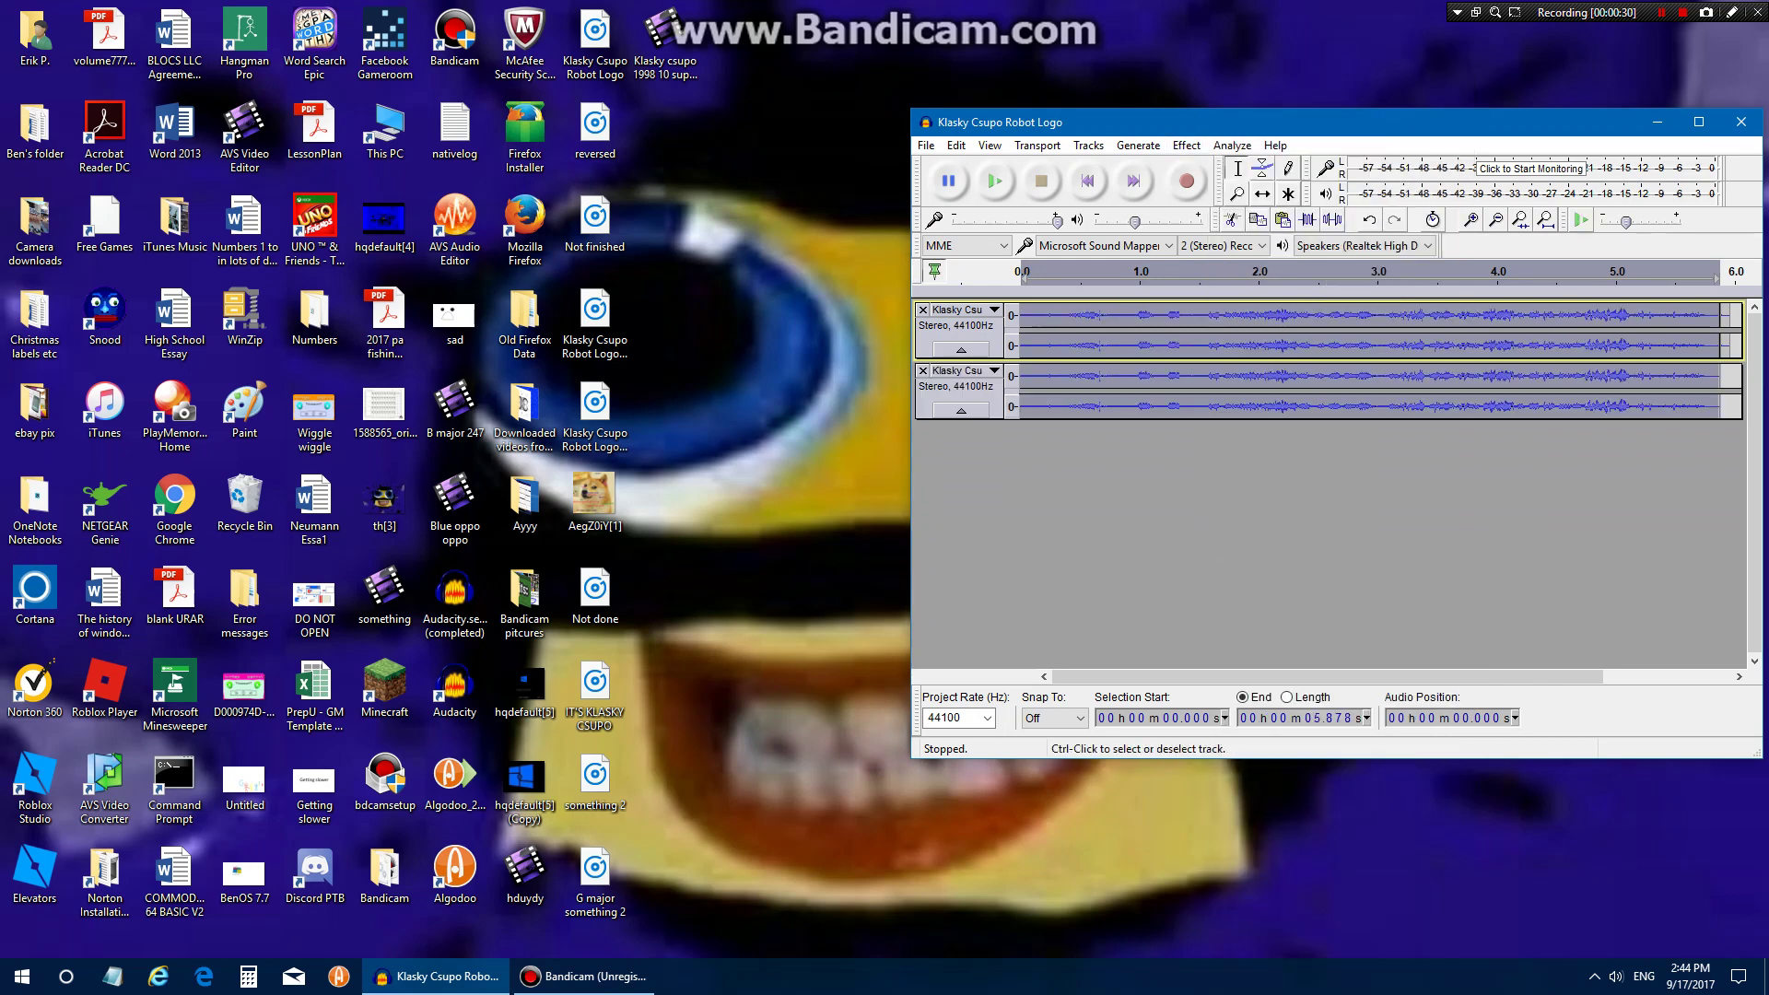
key("ctrl+d")
key("ctrl+d")
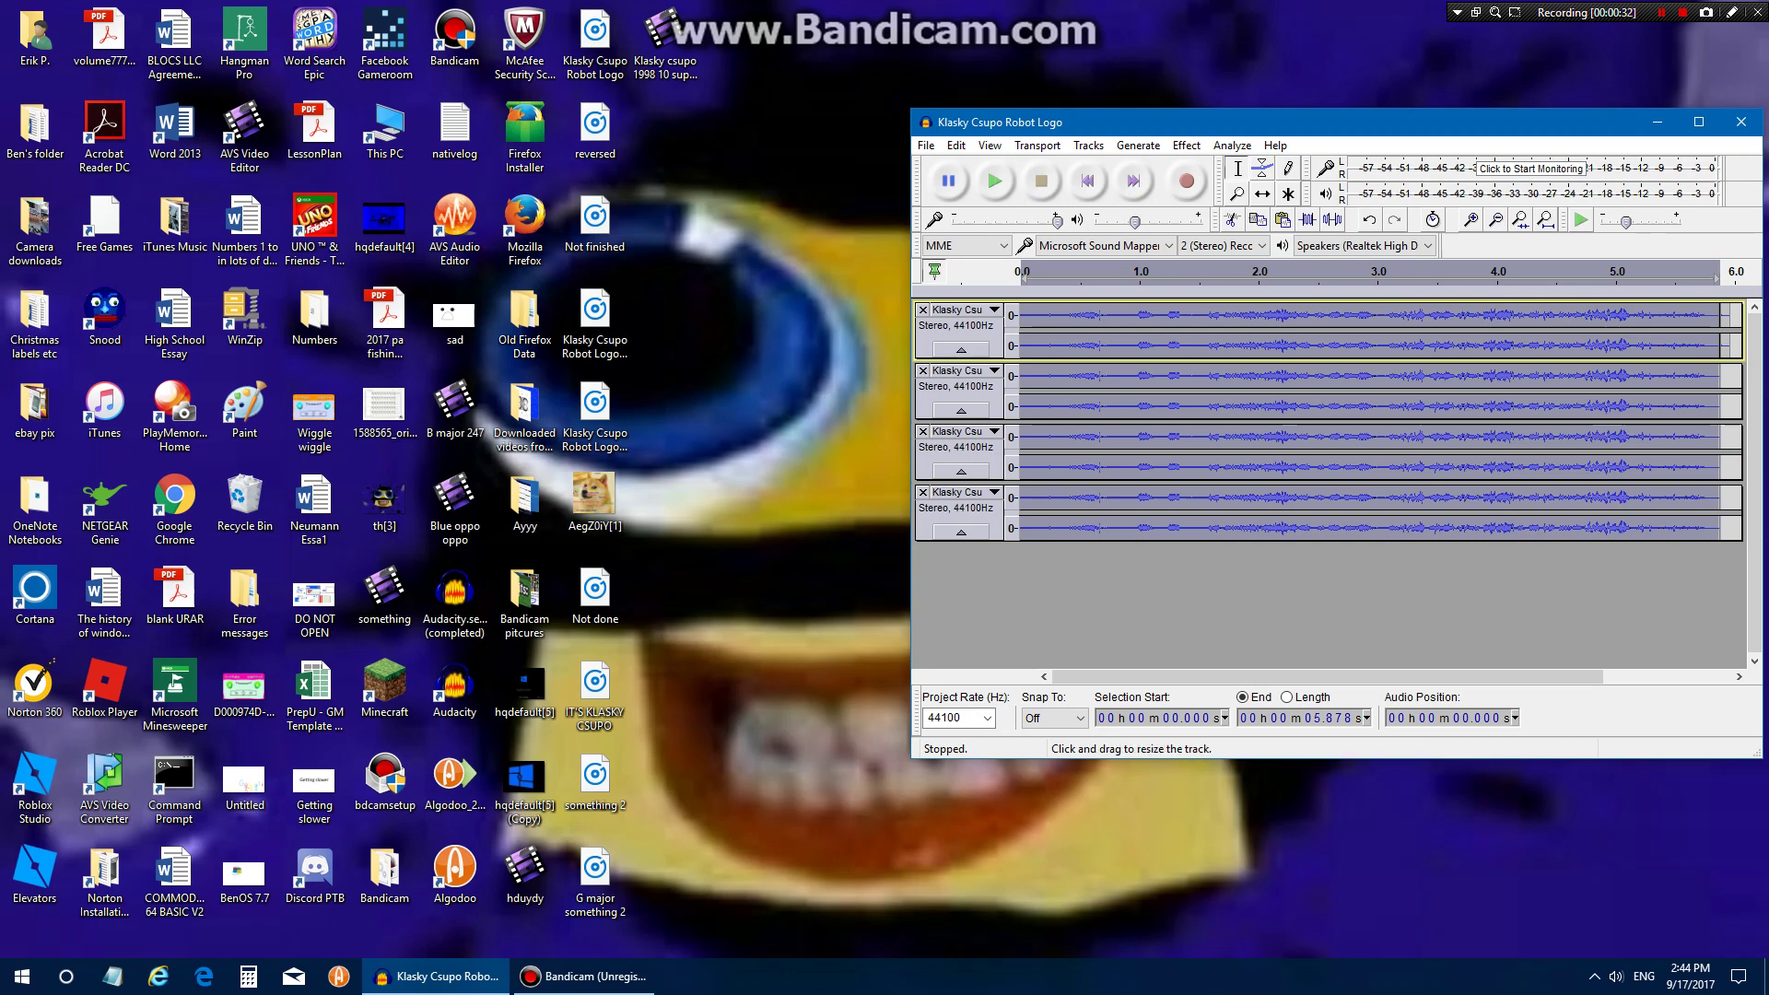
Step: Select the full length of the third and fourth tracks and duplicate both to make six tracks
left_click_drag(1023, 406, 1715, 438)
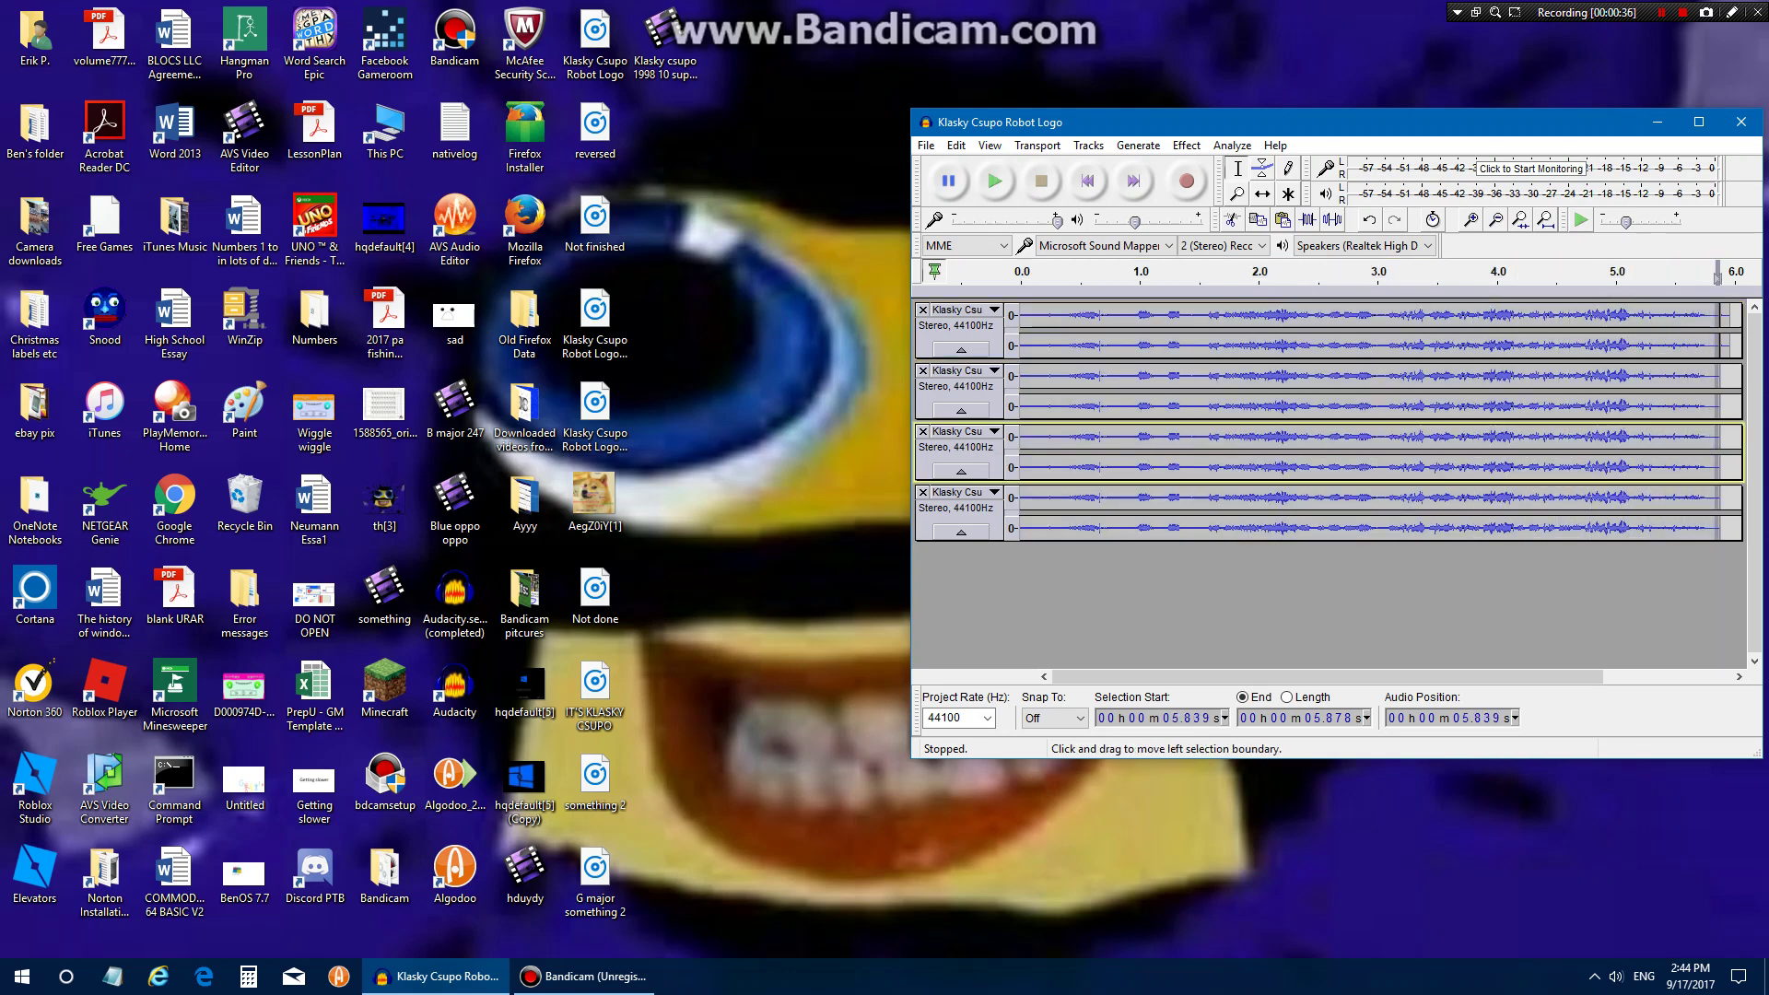
left_click_drag(1020, 465, 1453, 506)
left_click_drag(1454, 442, 1719, 442)
key("Down")
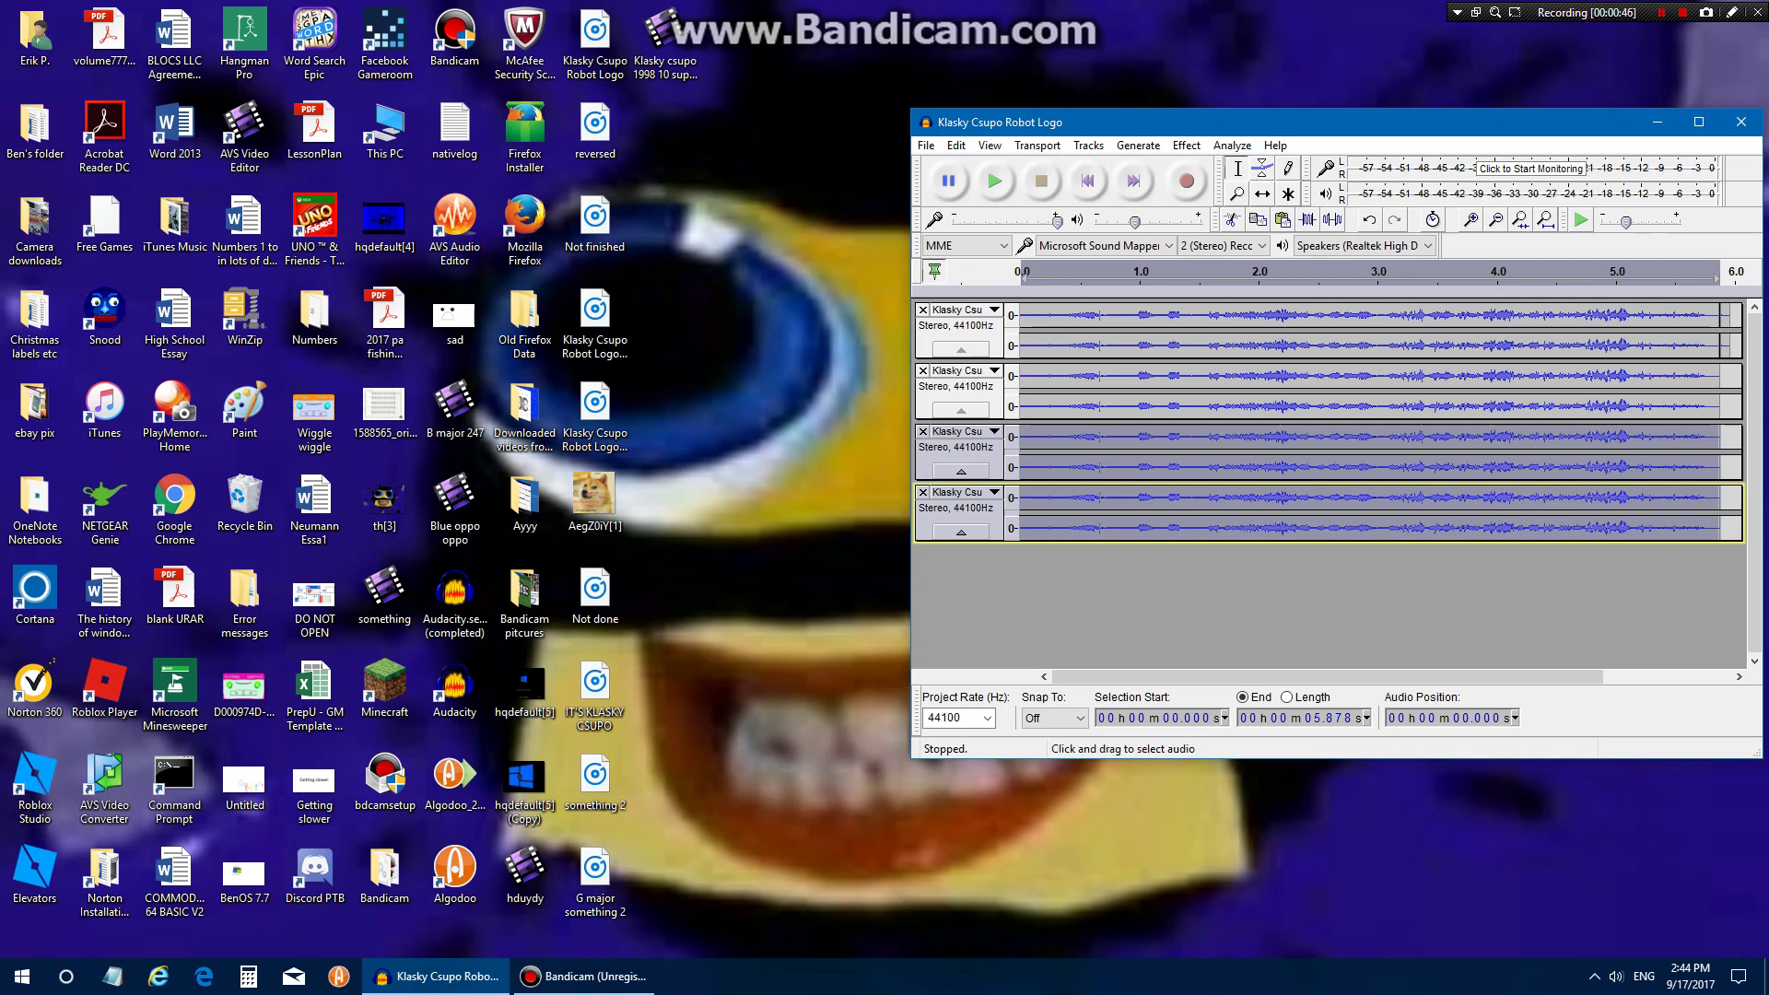
key("ctrl+d")
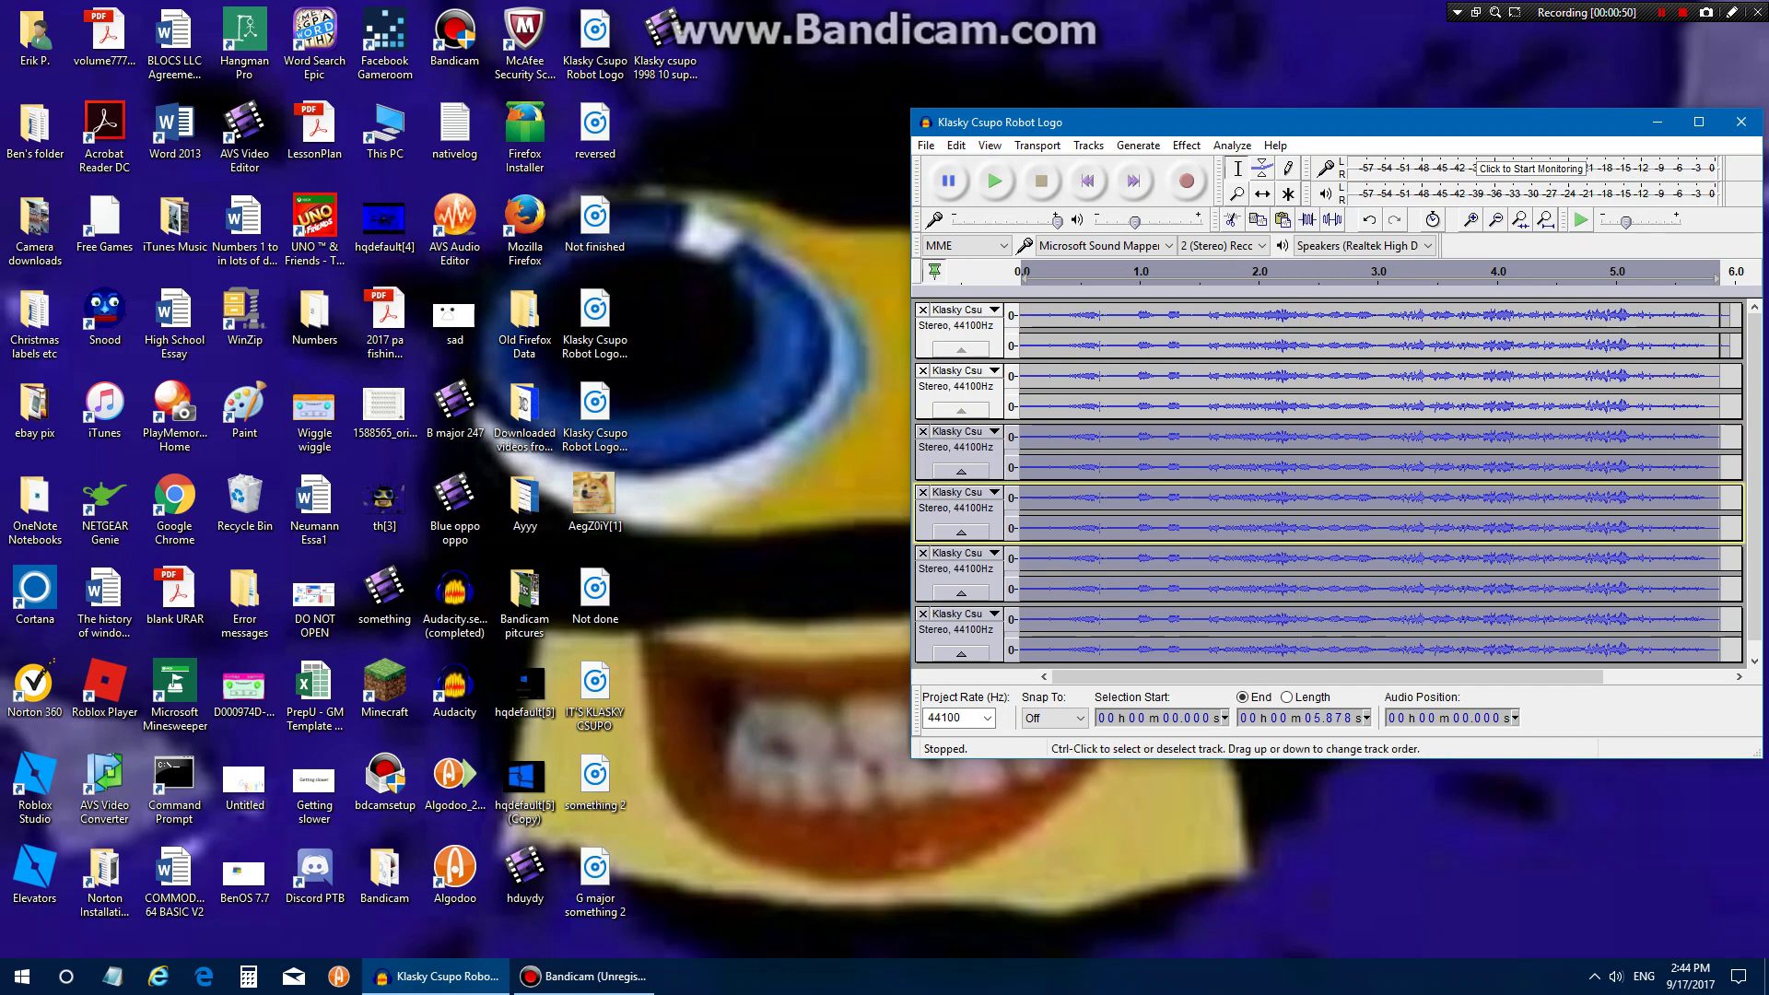
Step: Raise the second track's pitch by about 25.4 percent with Change Pitch
left_click(960, 391)
left_click(1185, 145)
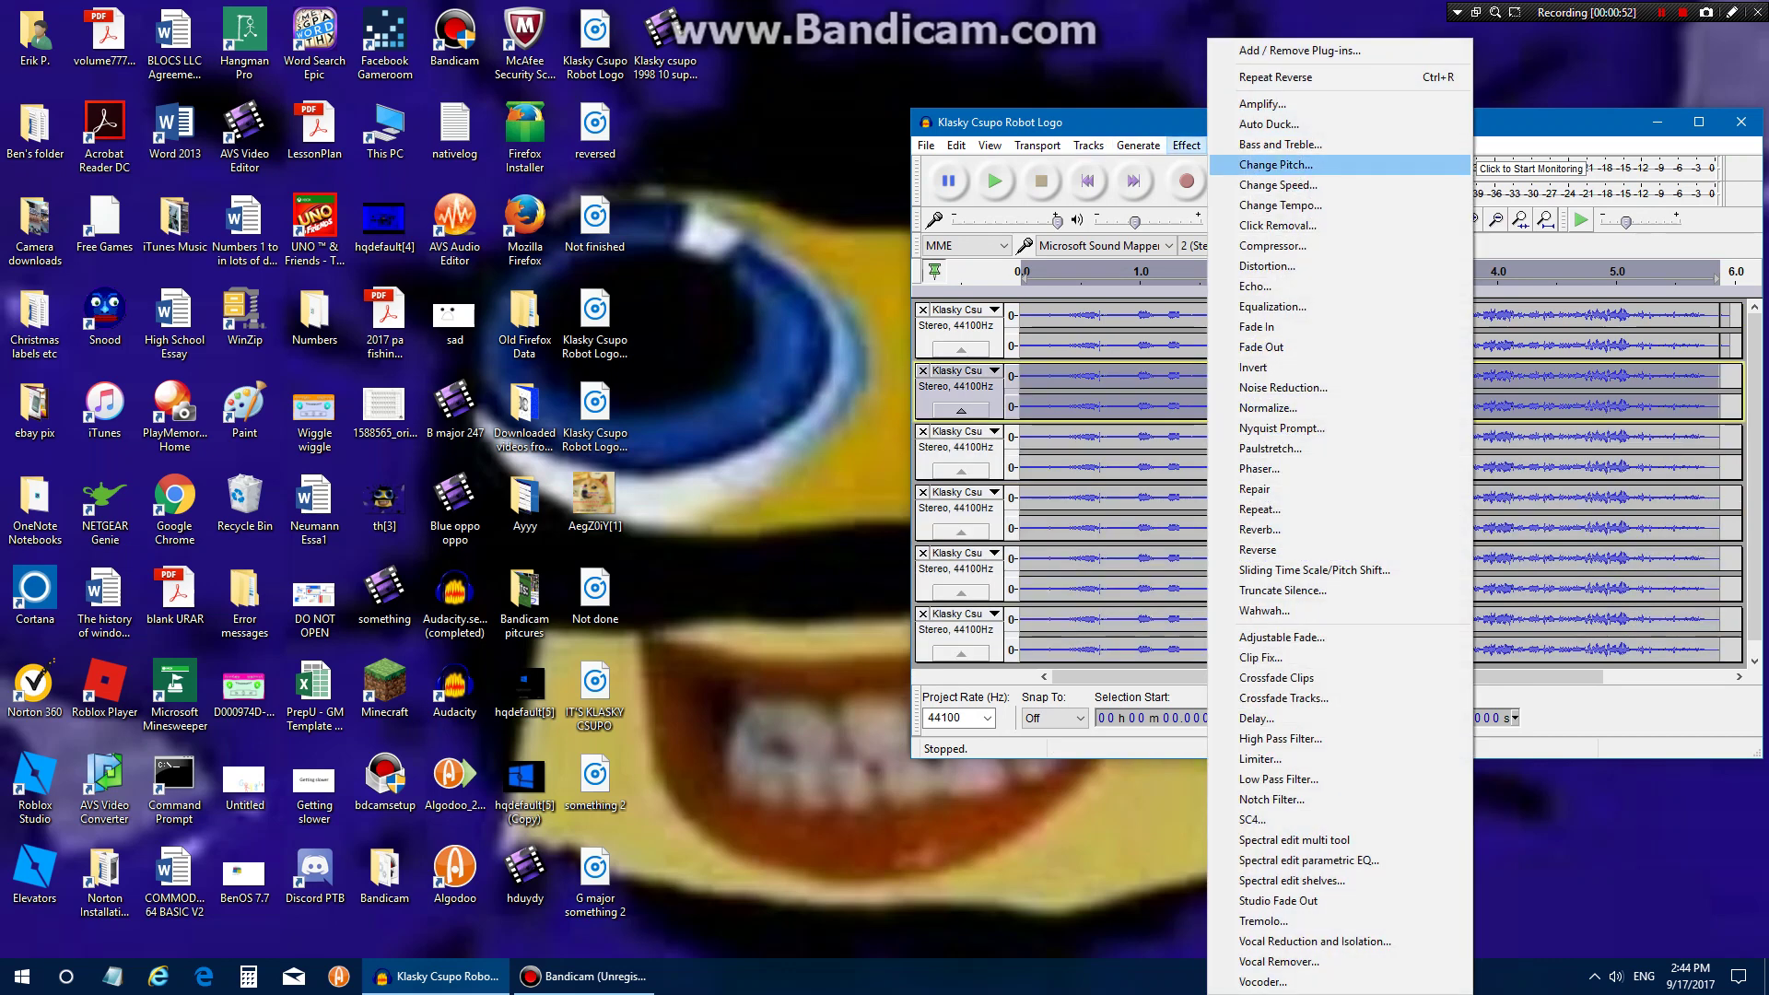
left_click(1276, 164)
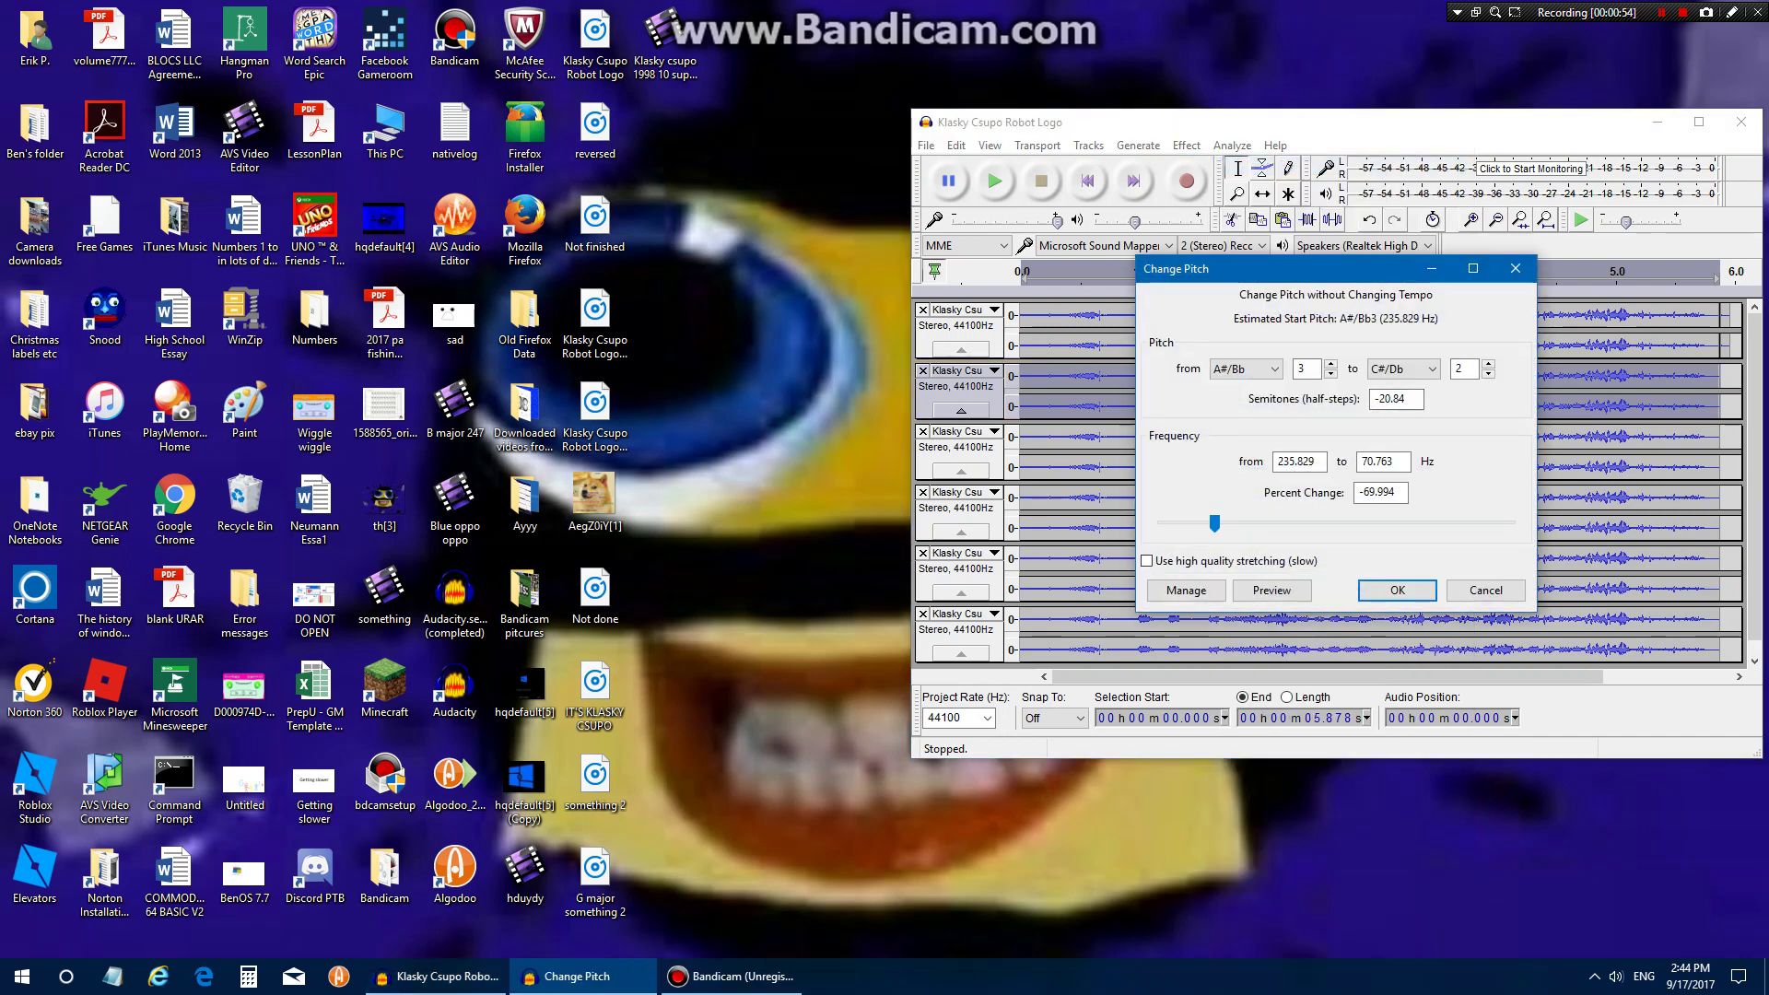
left_click_drag(1214, 522, 1356, 524)
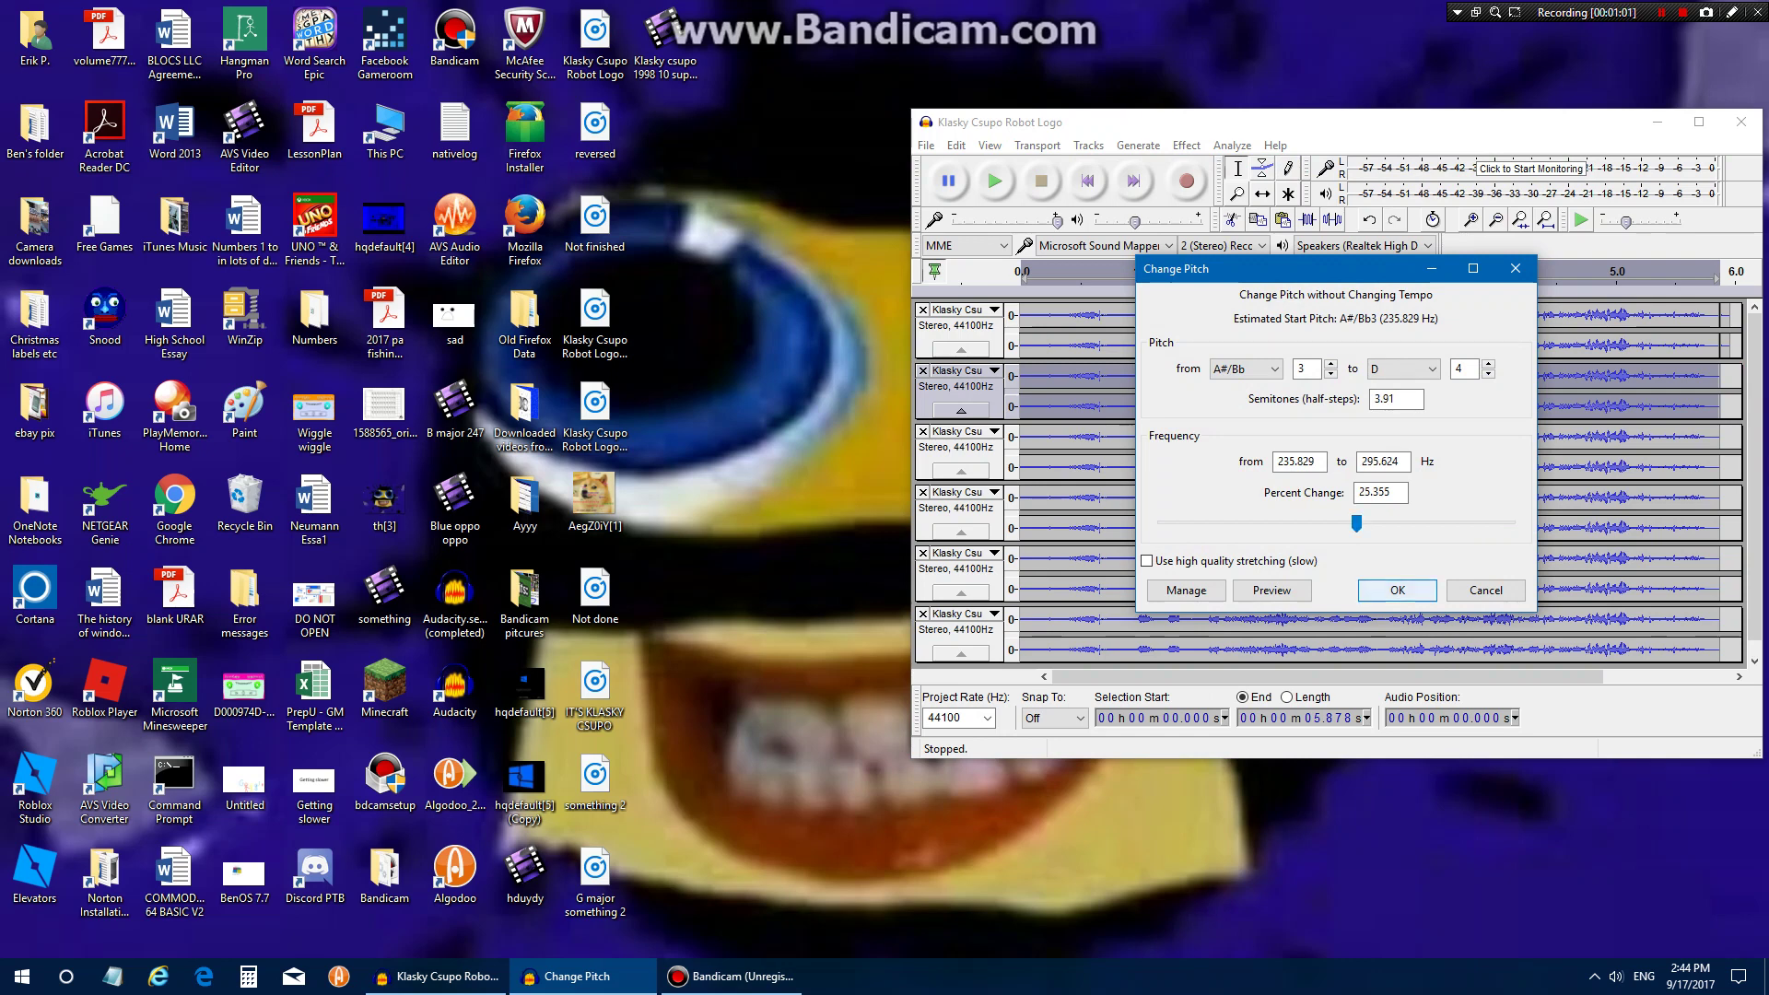
left_click(1395, 590)
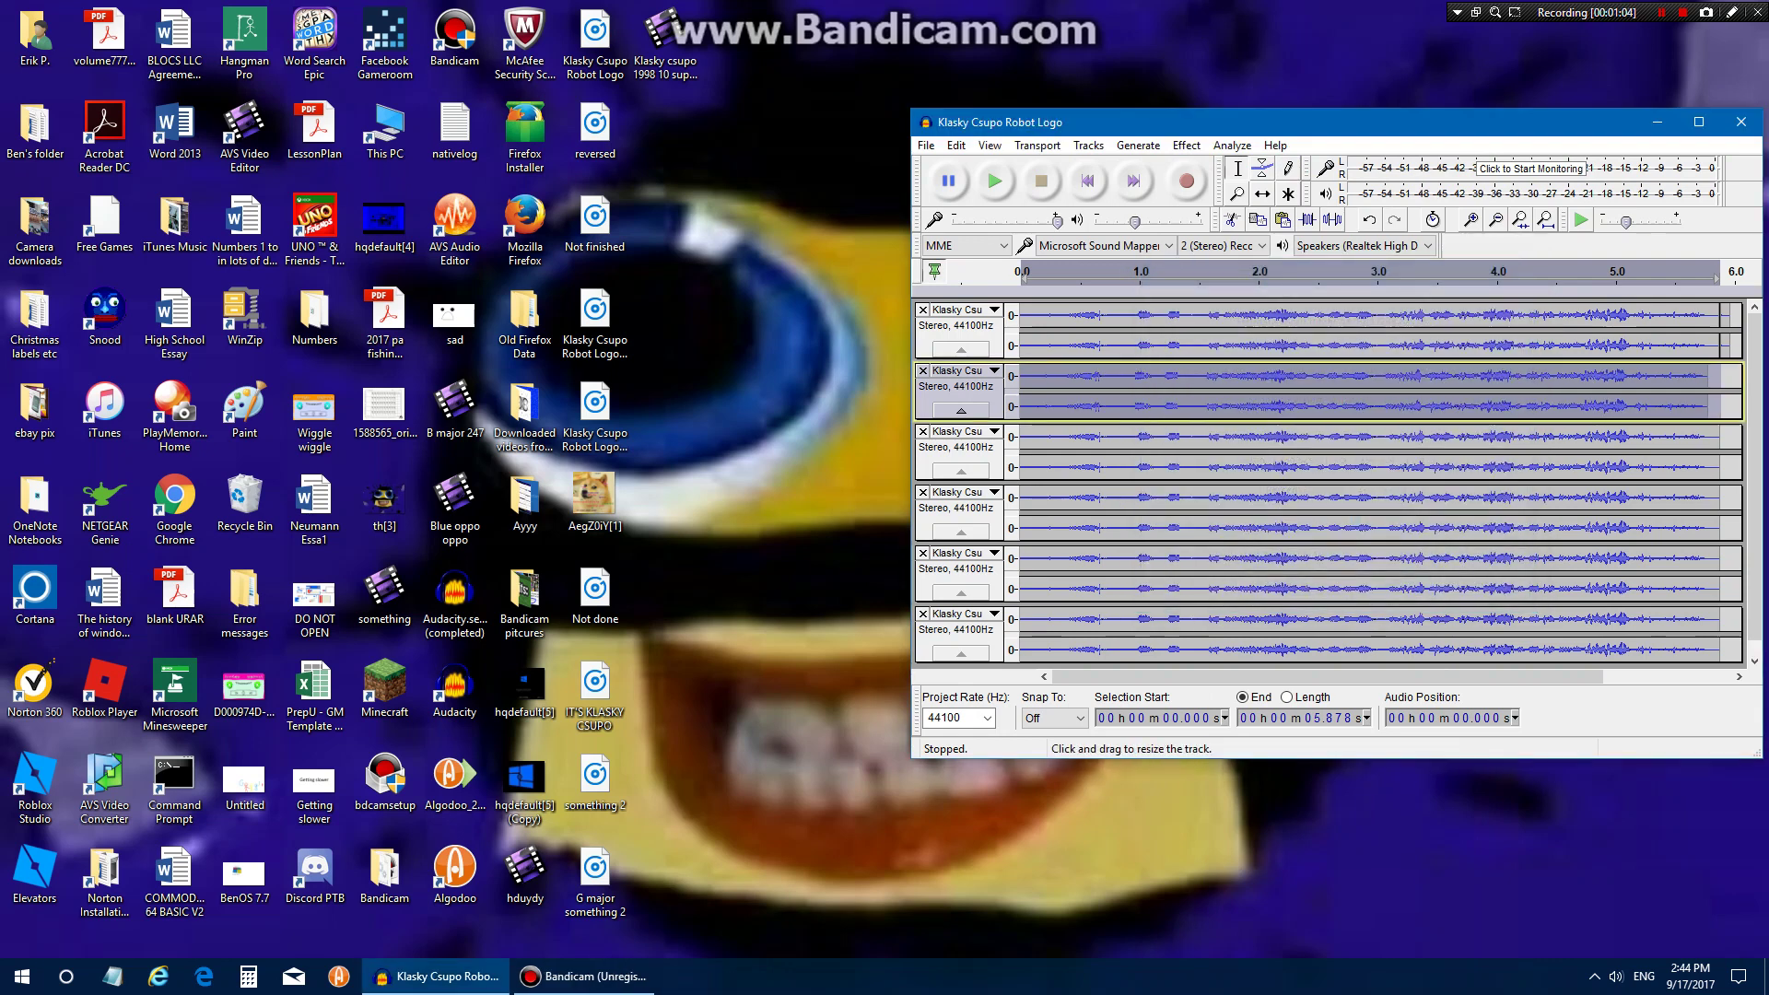
Step: Raise the third track's pitch by about 49.3 percent with Change Pitch
left_click(958, 451)
left_click(1186, 145)
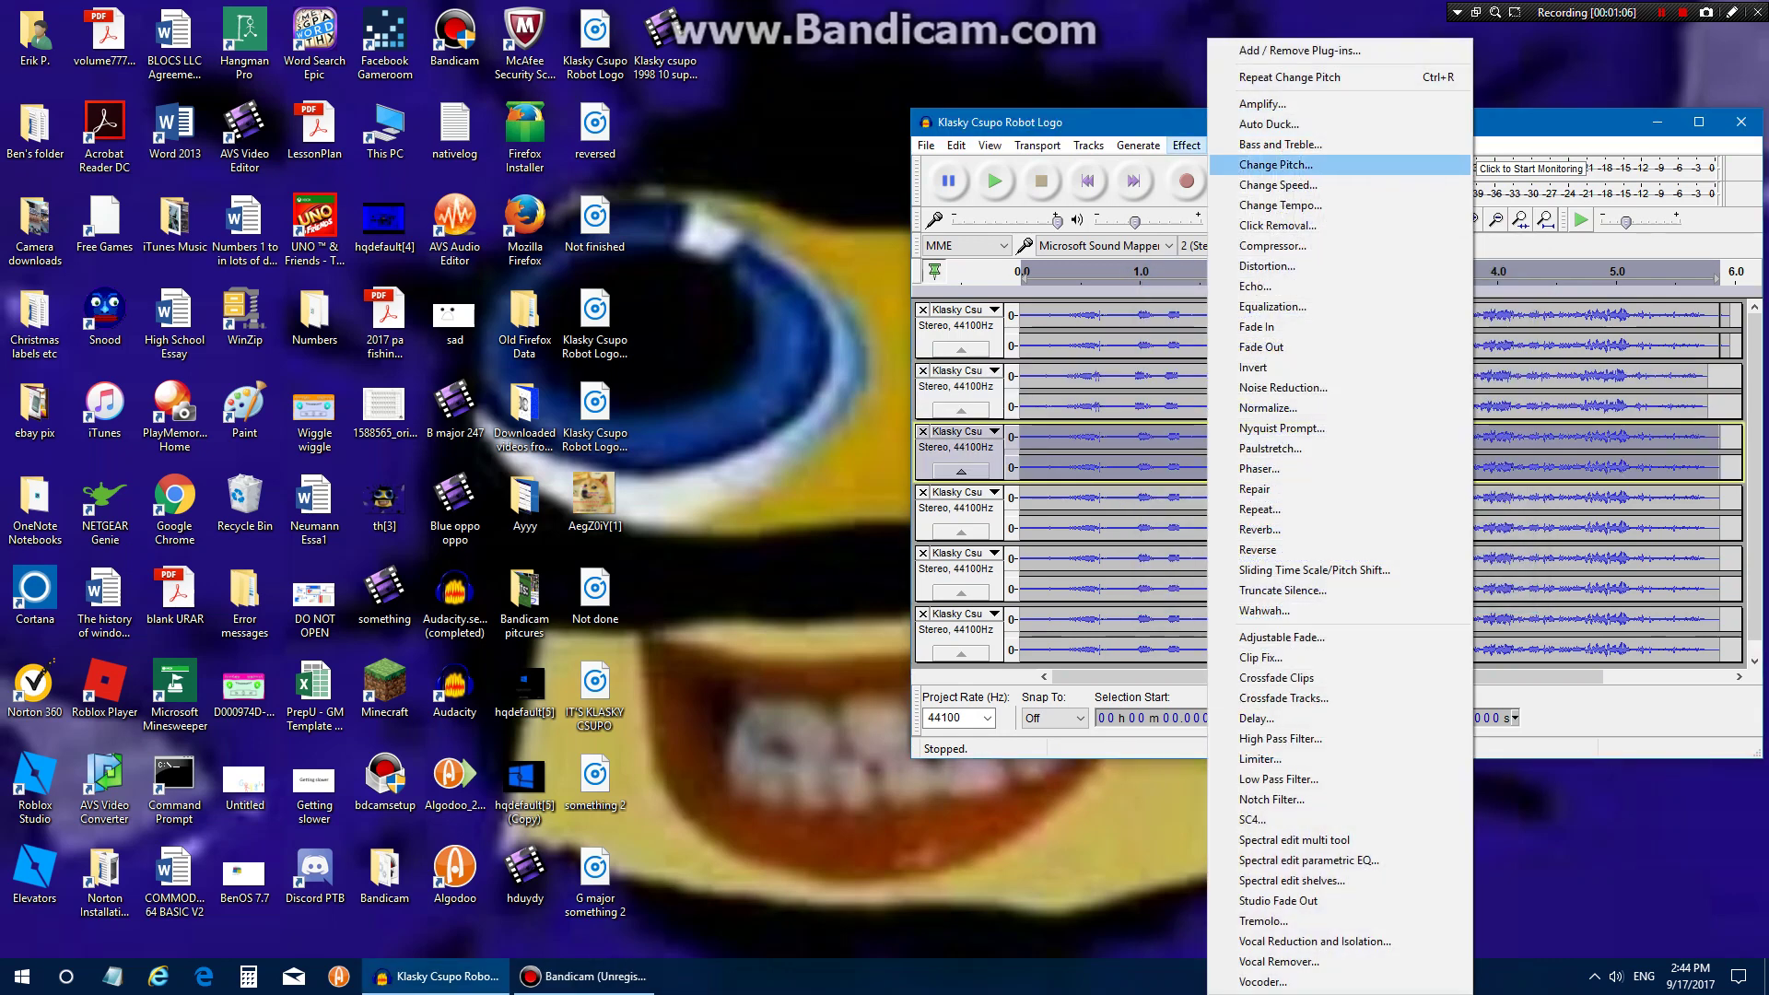
left_click(1276, 165)
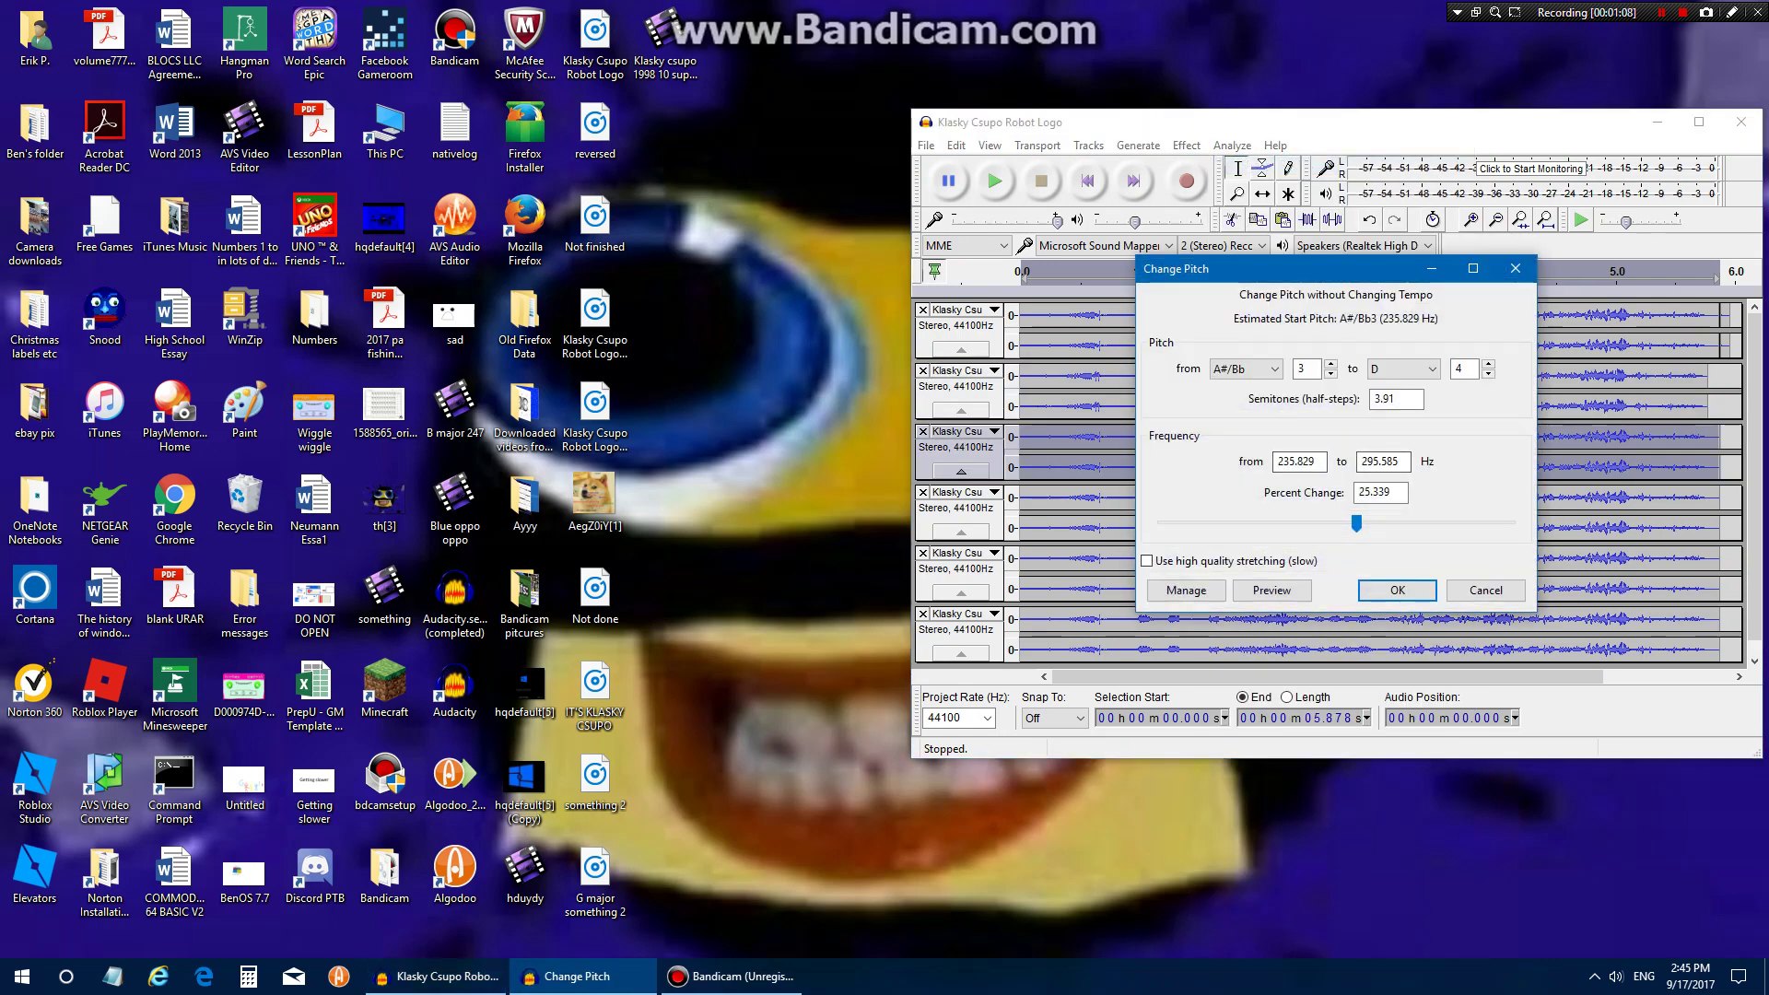
left_click_drag(1355, 523, 1370, 522)
left_click_drag(1368, 522, 1370, 523)
left_click(1397, 590)
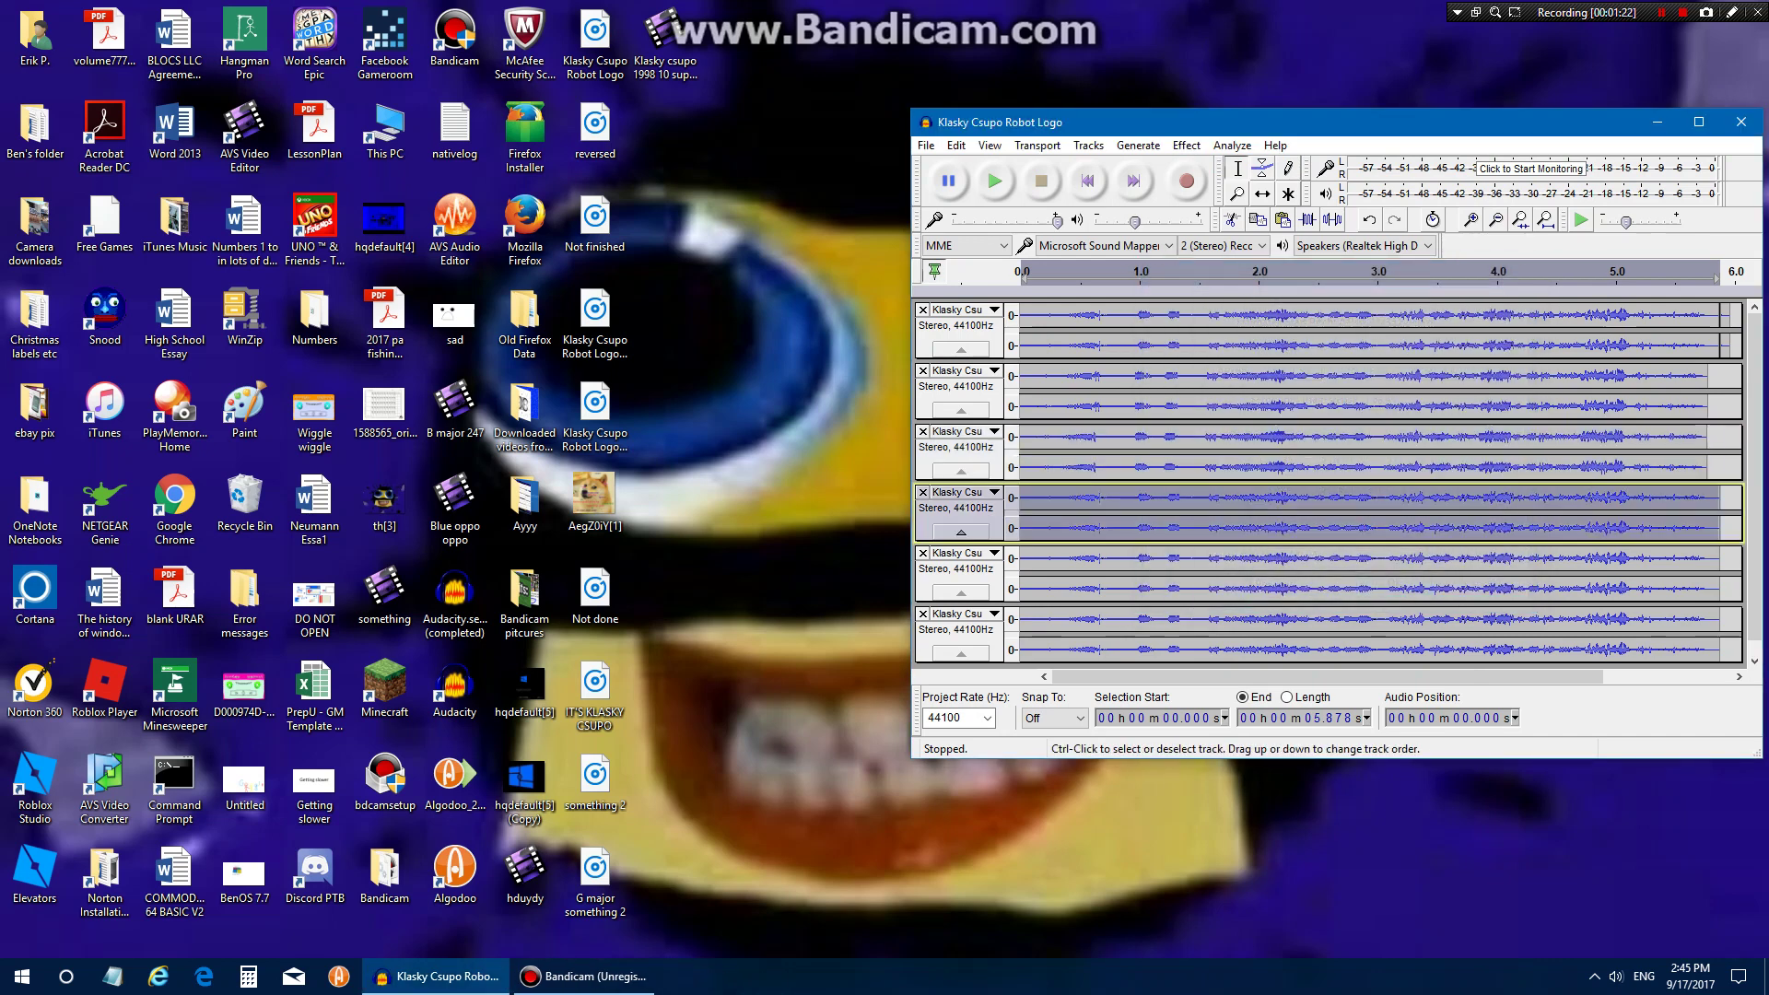
Step: Lower the fourth track's pitch by about 25 percent with Change Pitch
left_click(1186, 145)
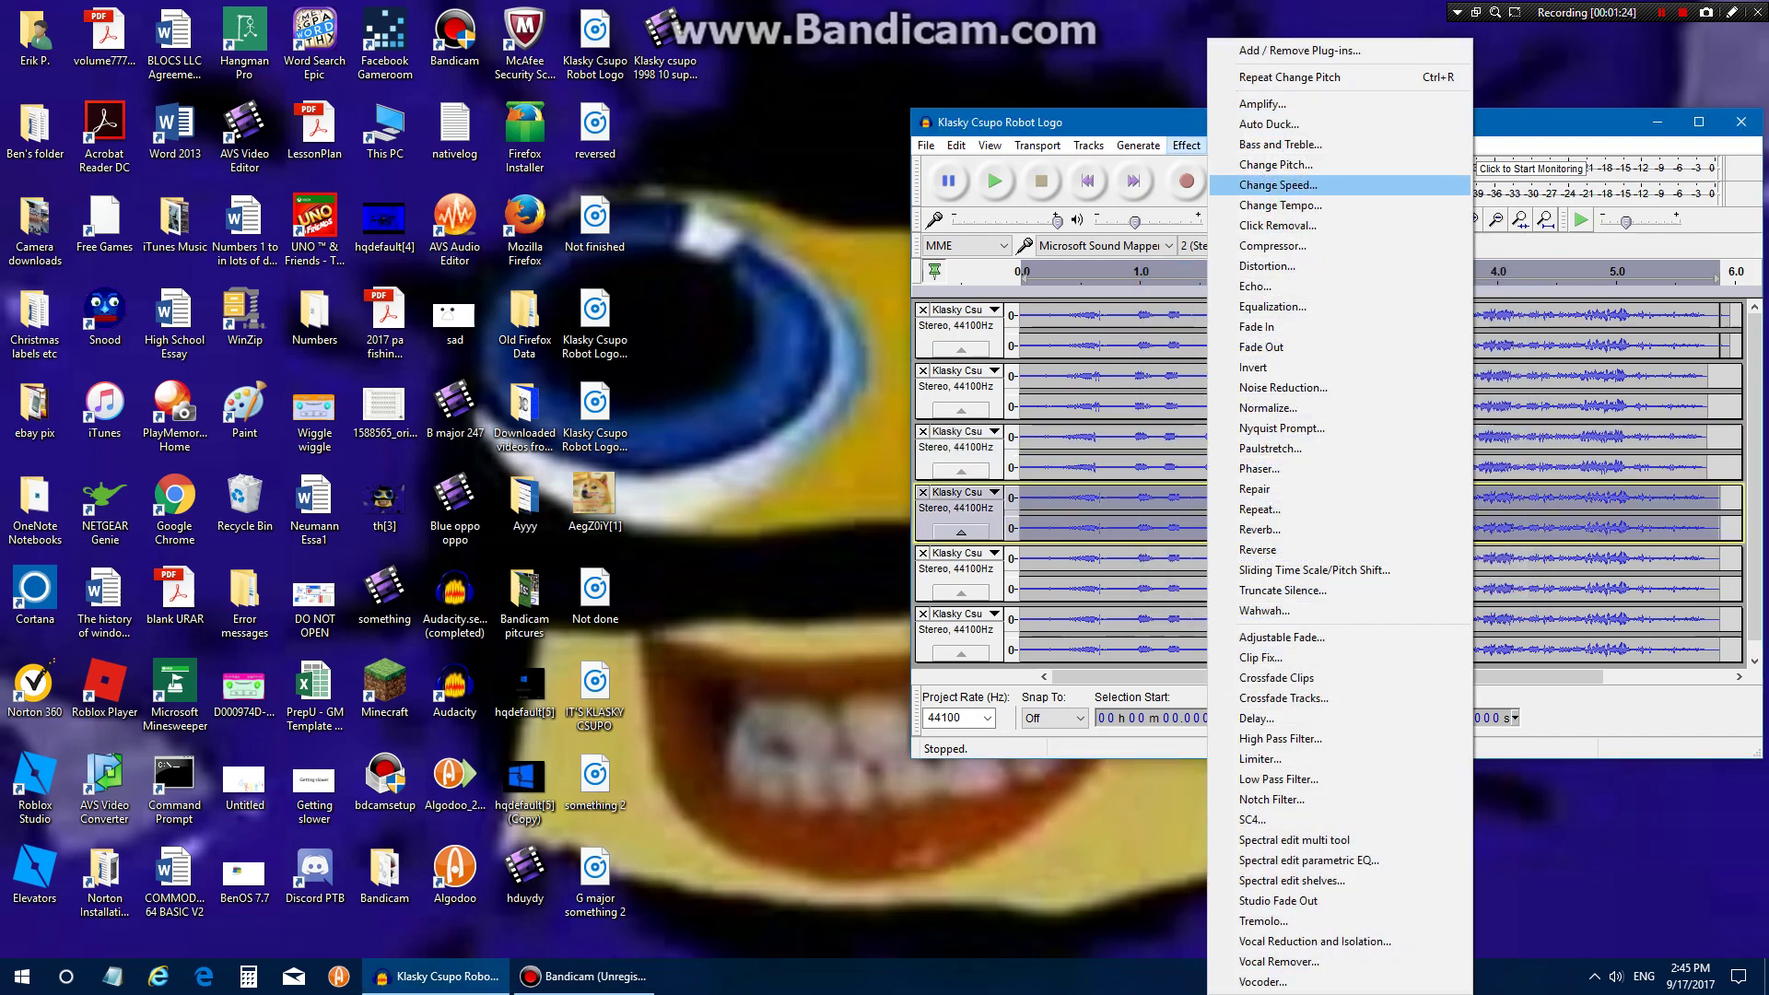
left_click(1276, 165)
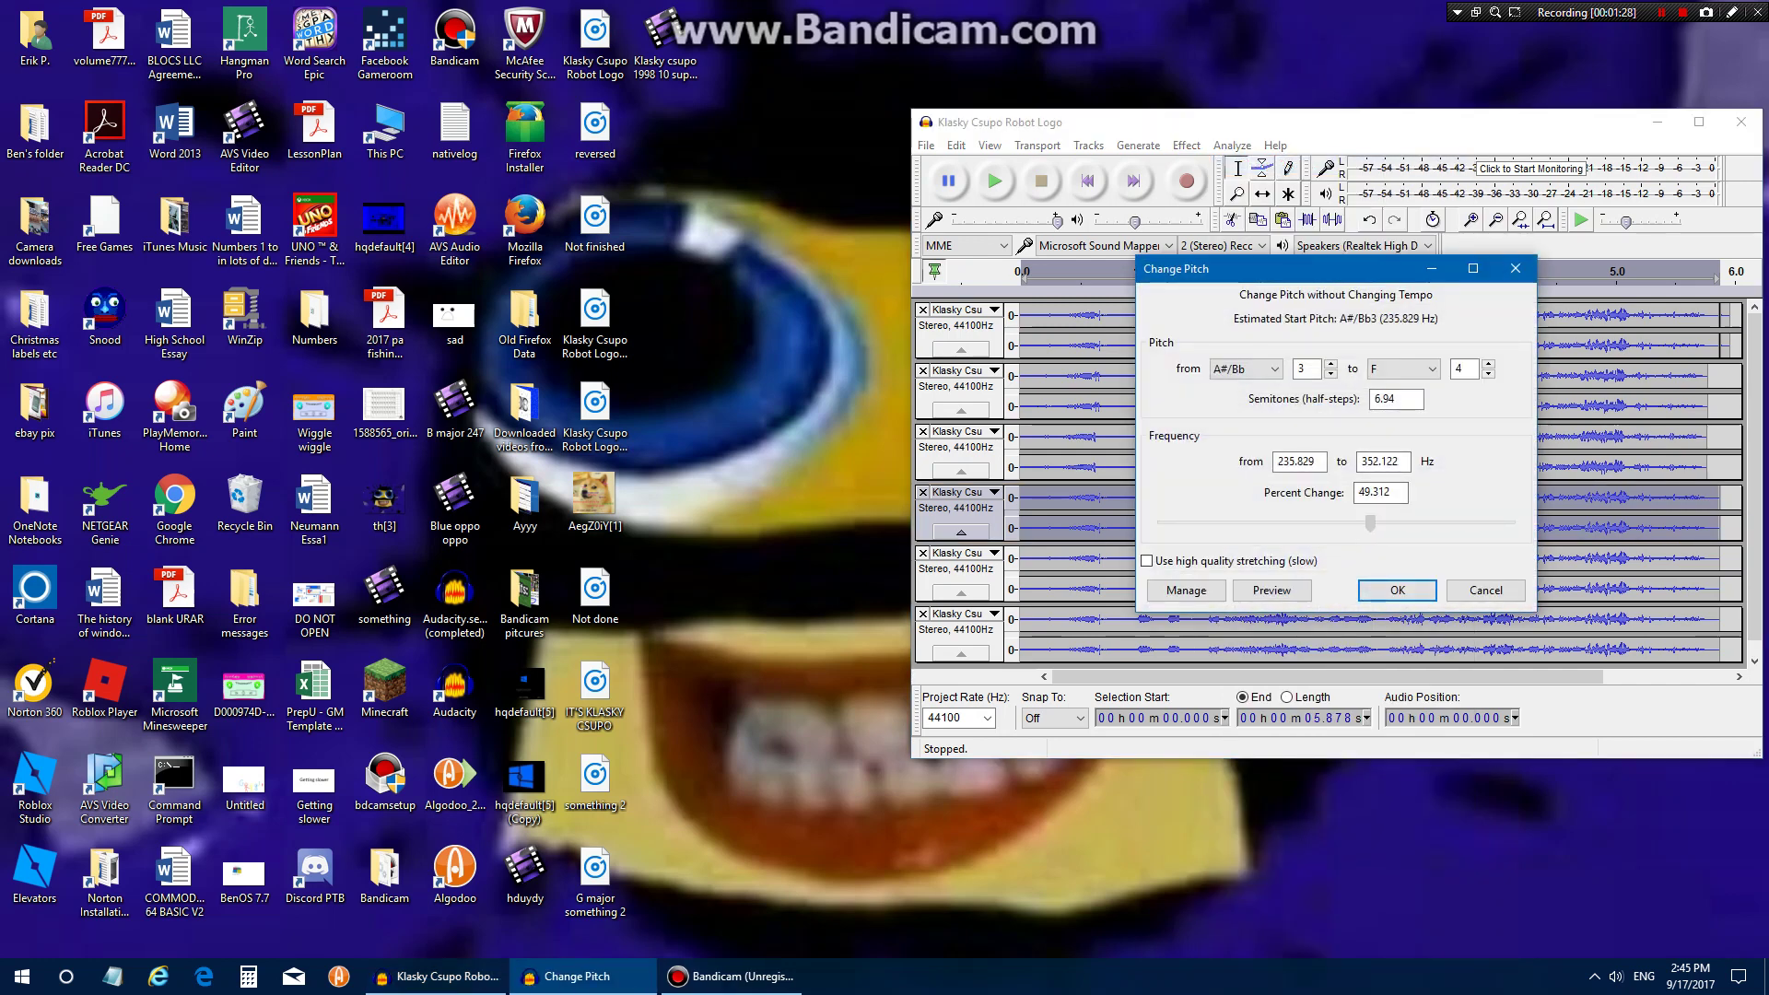
left_click_drag(1370, 523, 1293, 522)
key("Return")
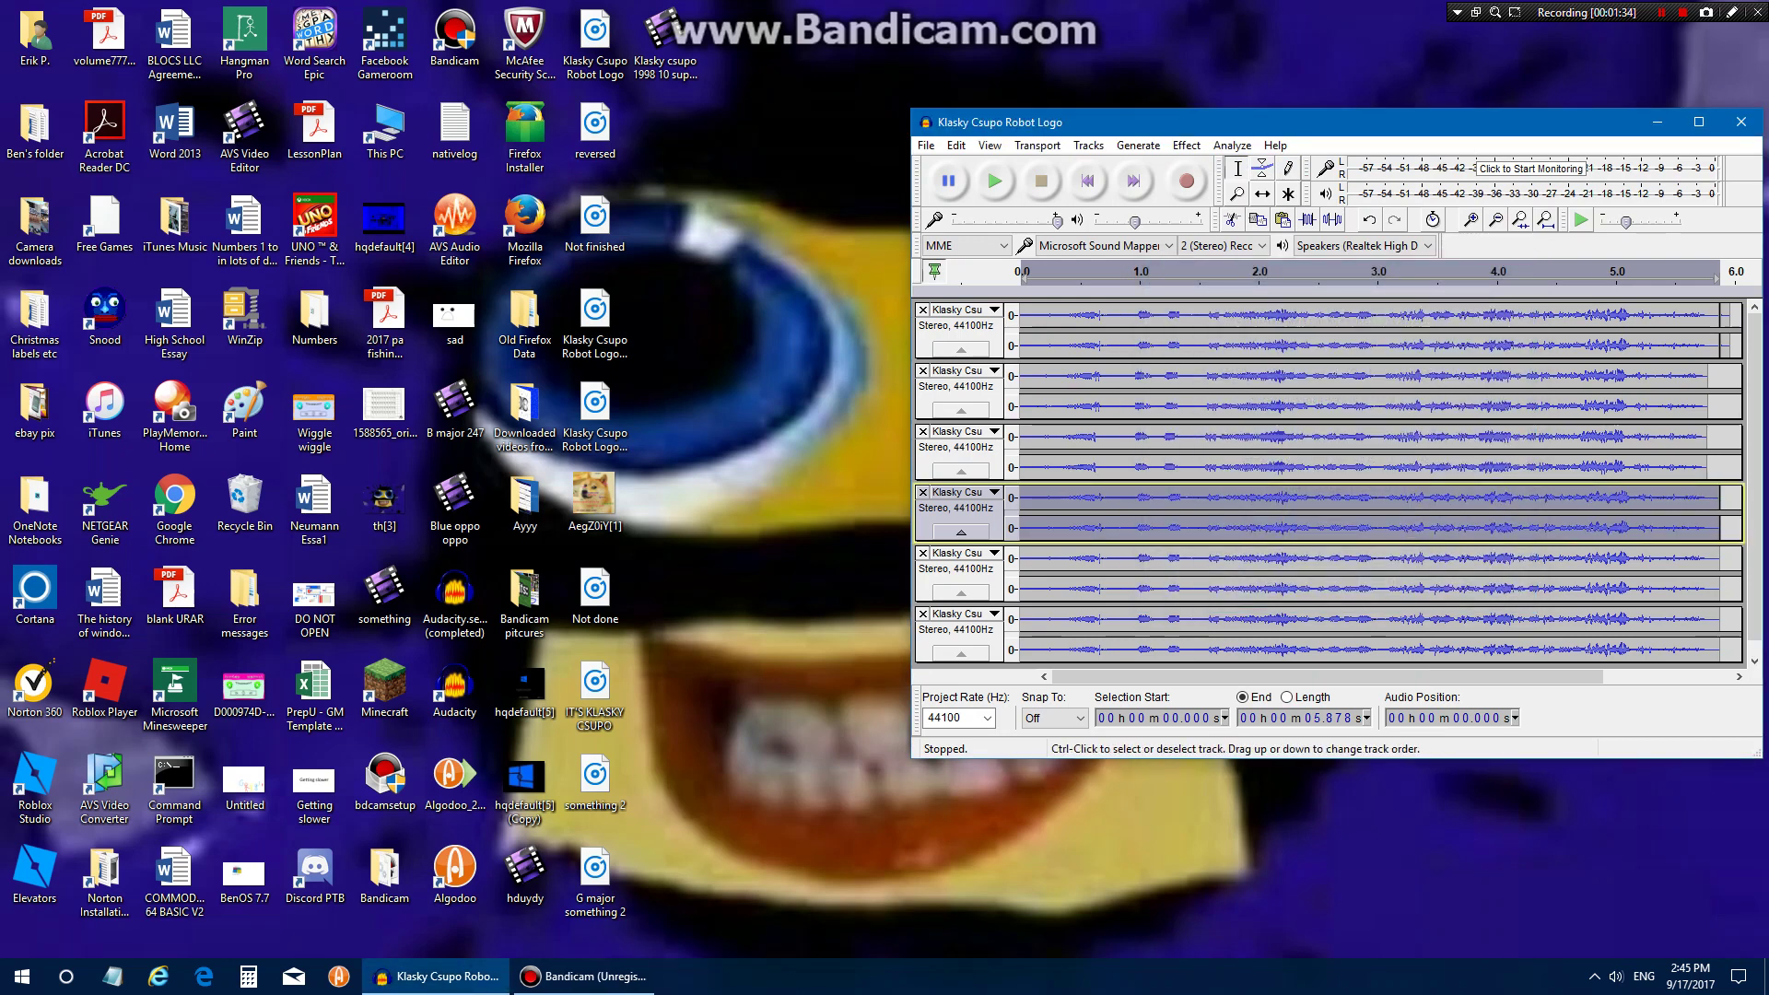
Step: Lower the fifth track's pitch by about 50 percent with Change Pitch
left_click(960, 569)
left_click(1184, 145)
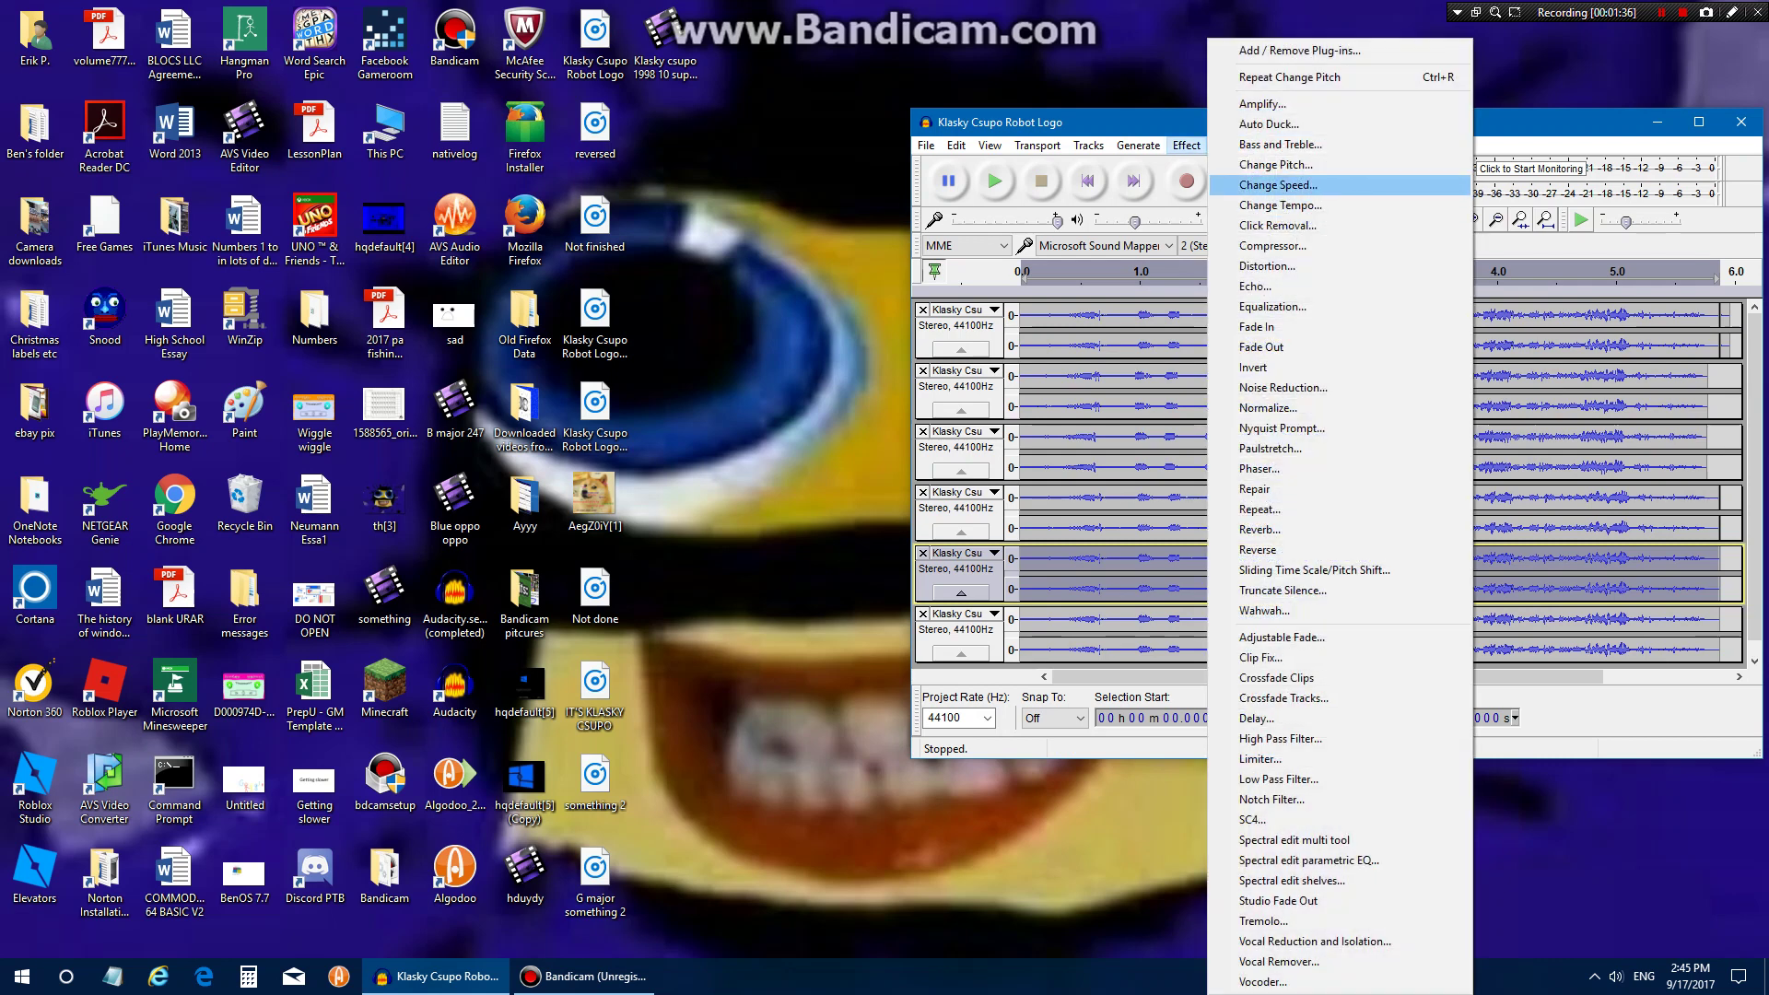
left_click(1275, 164)
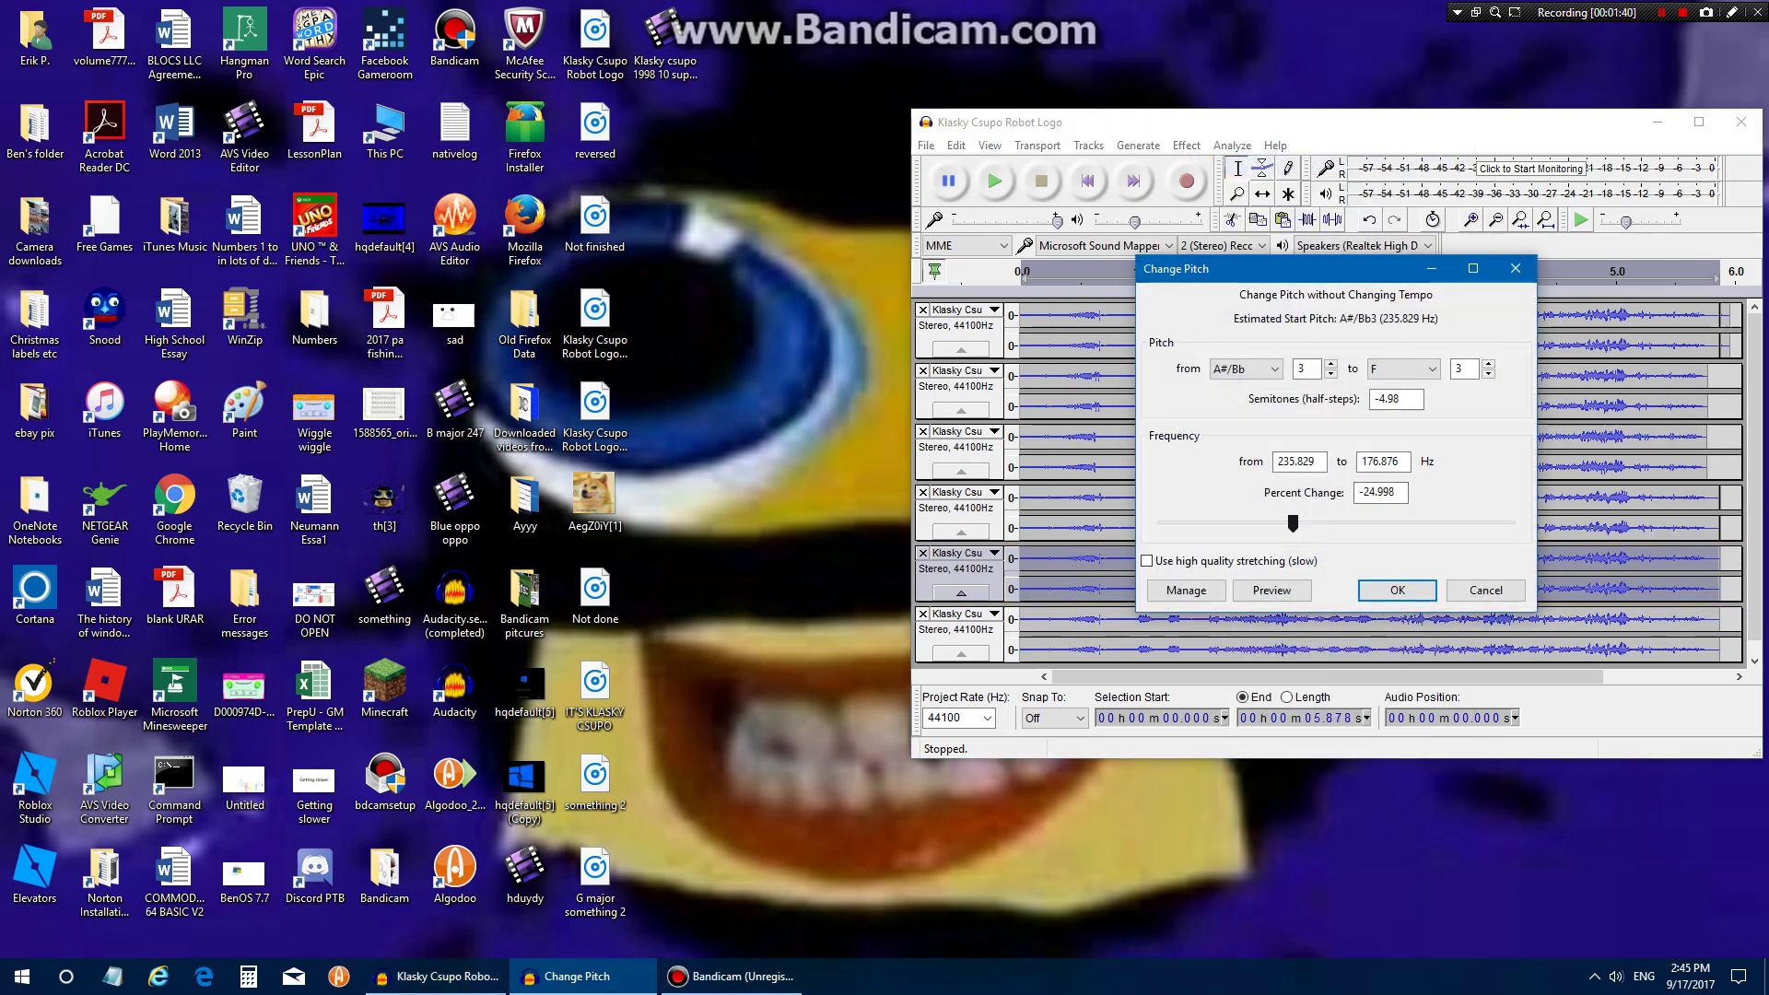
left_click_drag(1292, 523, 1247, 523)
key("Return")
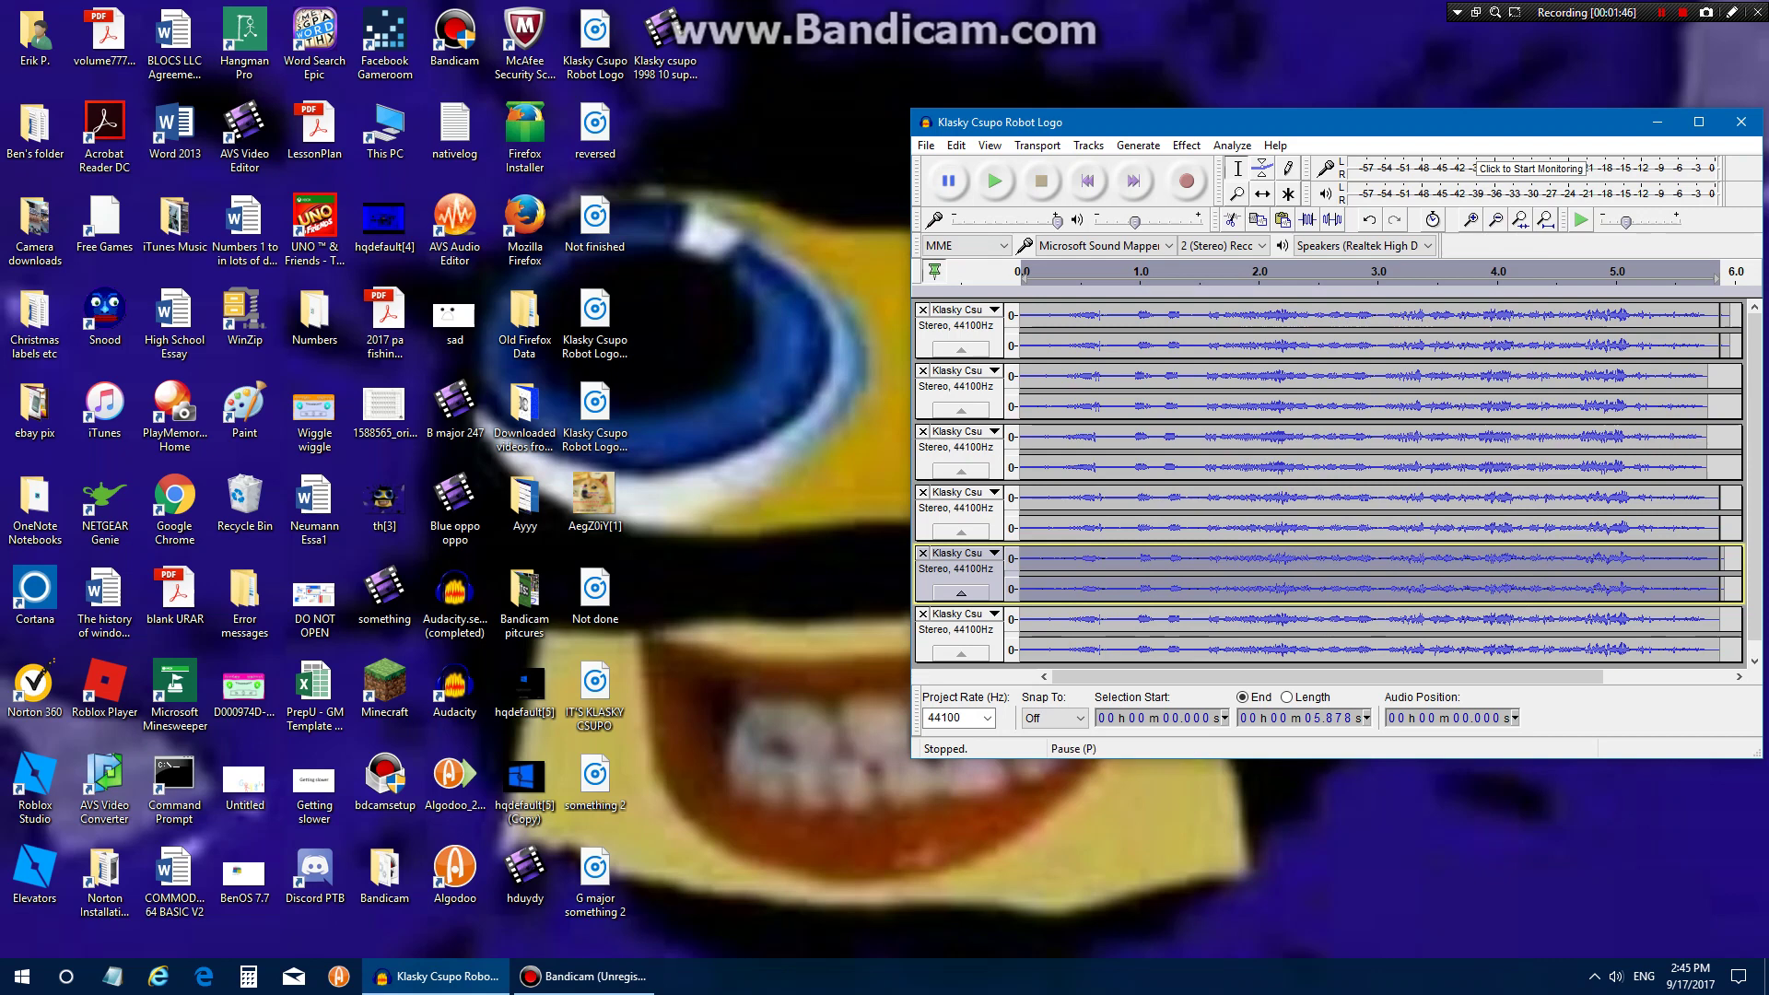
Step: Raise the sixth track's pitch by 98.295 percent with Change Pitch
left_click(958, 630)
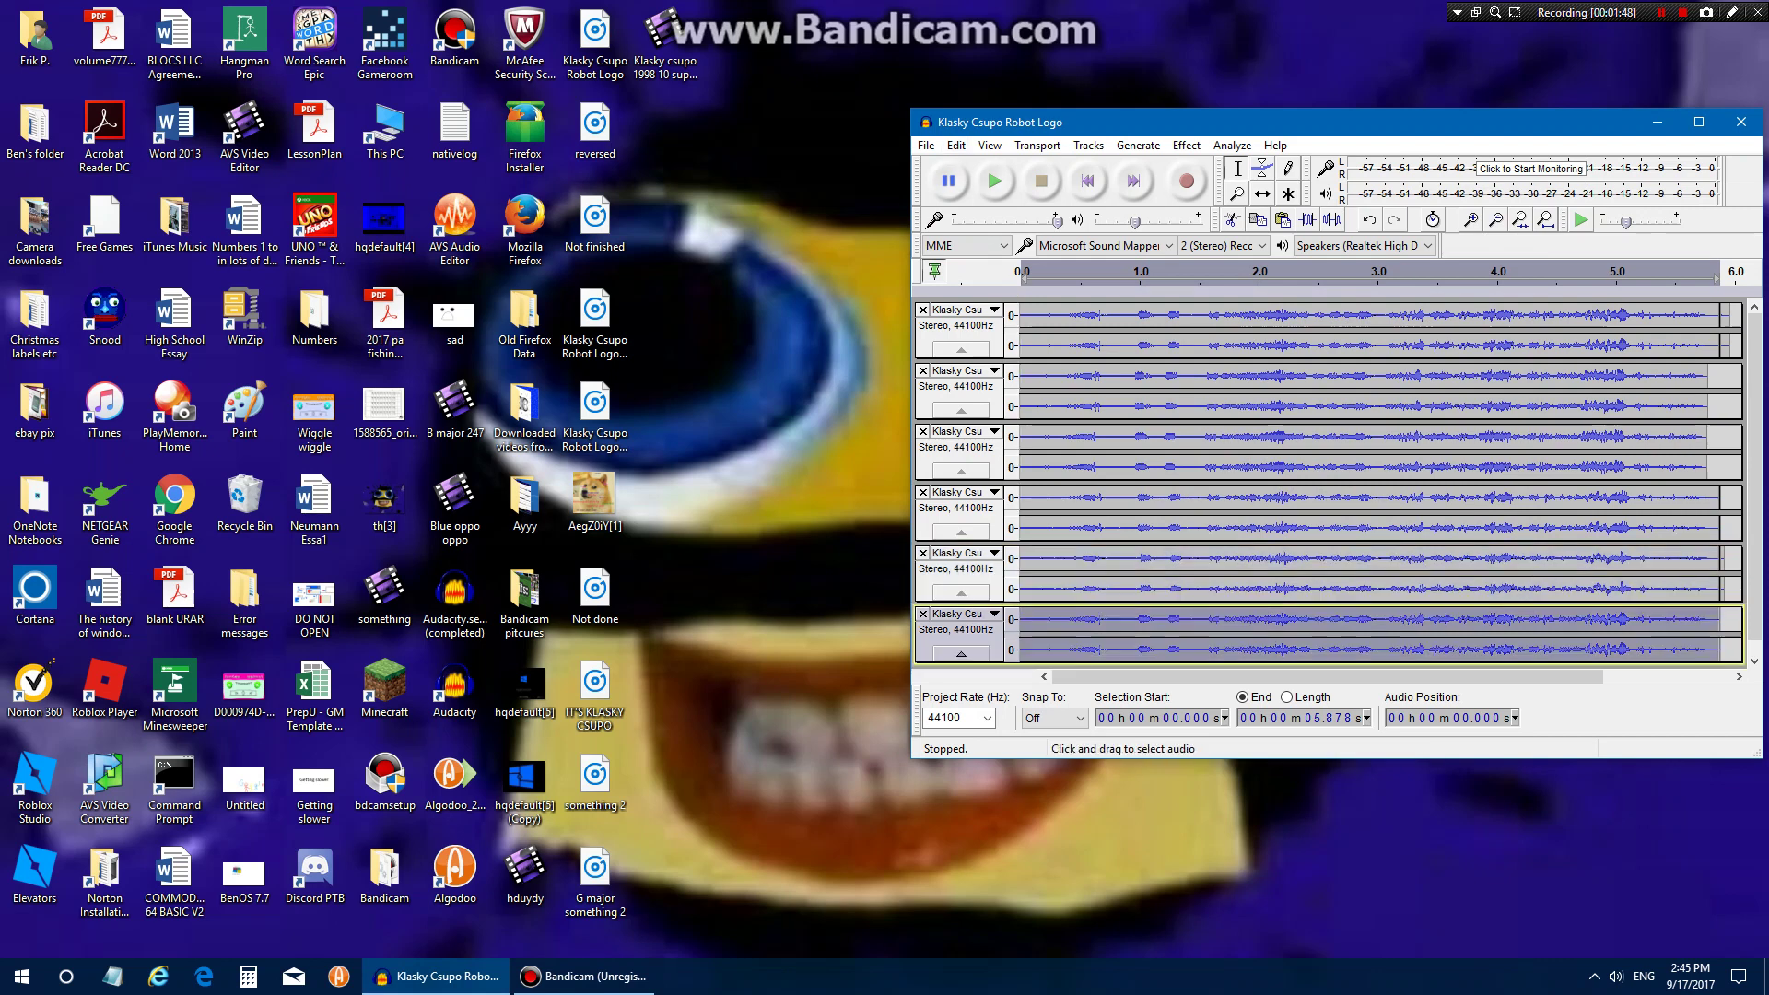
left_click(1185, 144)
key("Up")
key("Up")
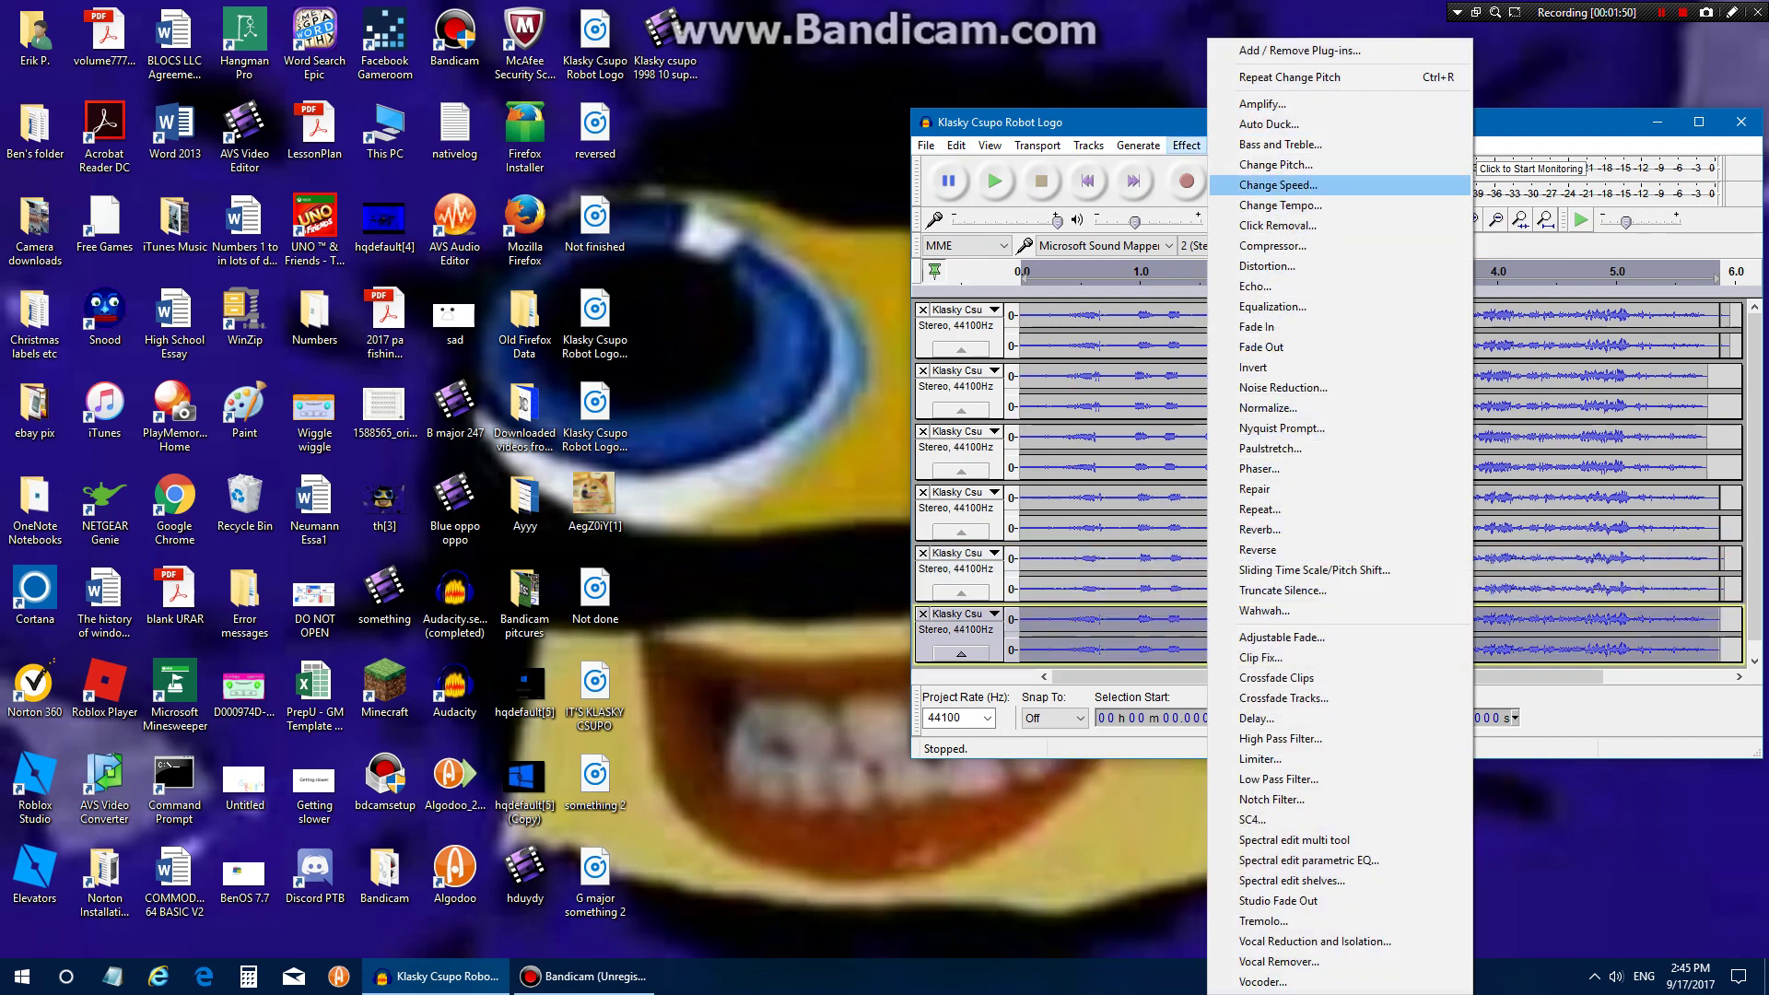
key("Return")
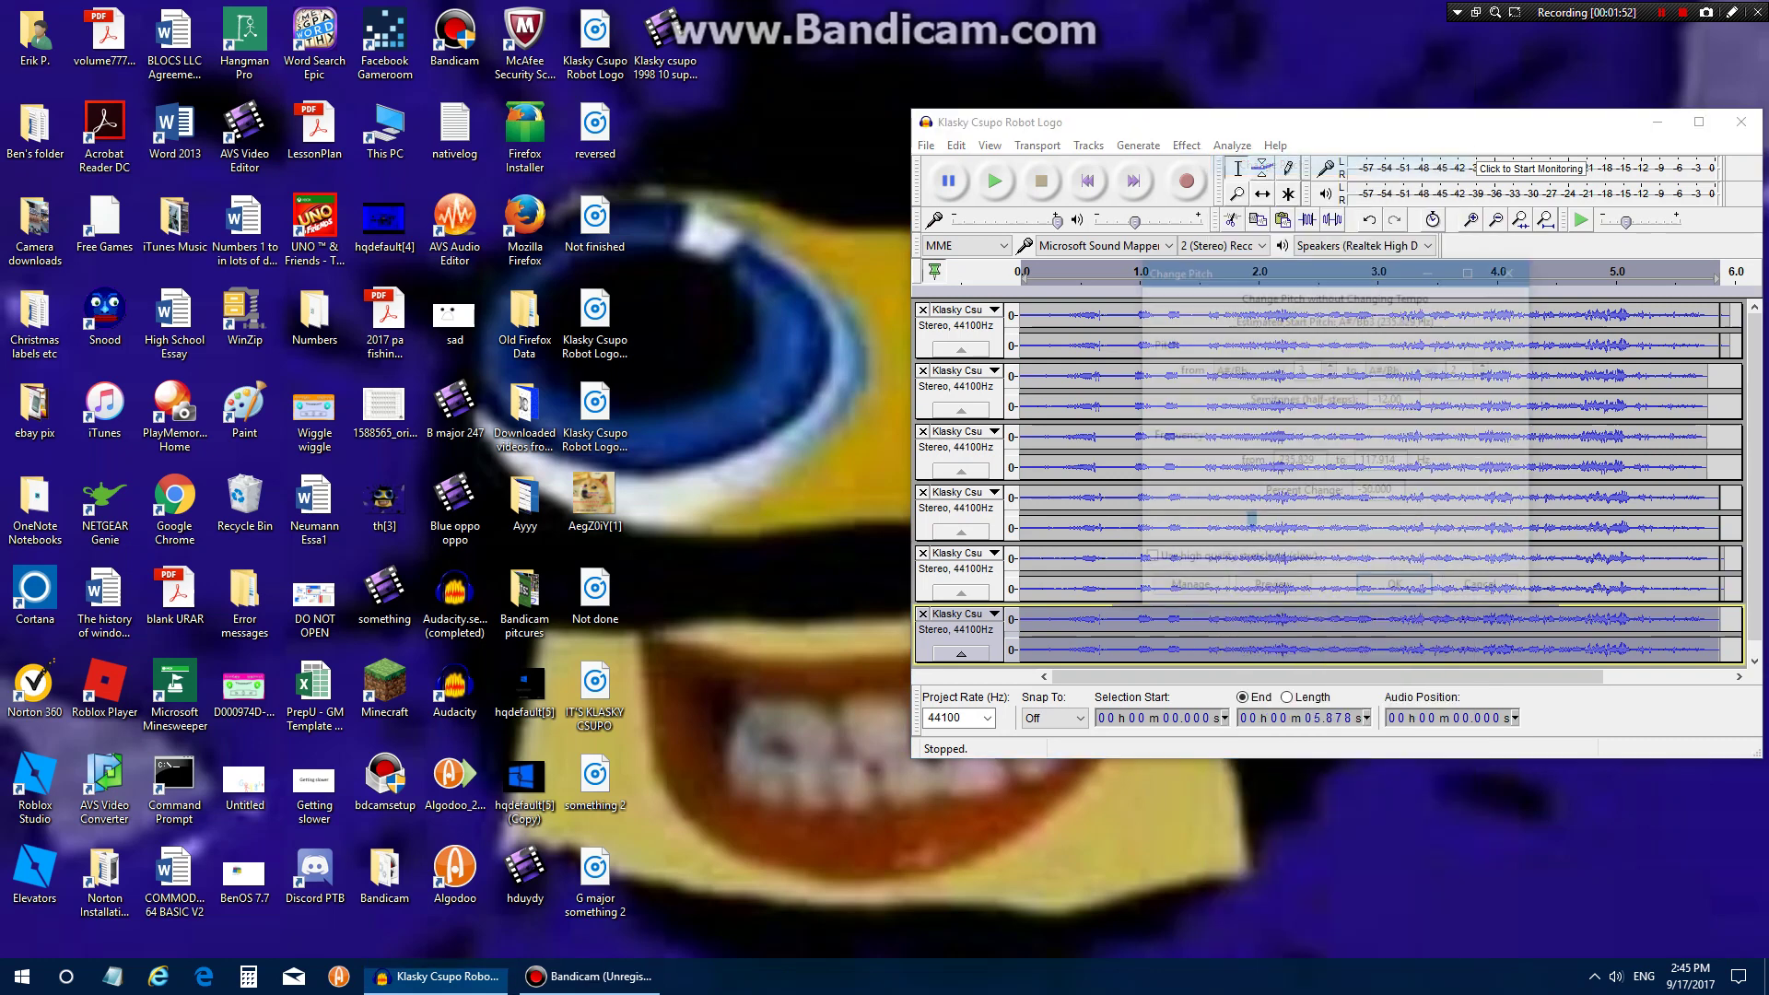
left_click_drag(1249, 523, 1399, 522)
key("Left")
key("Left")
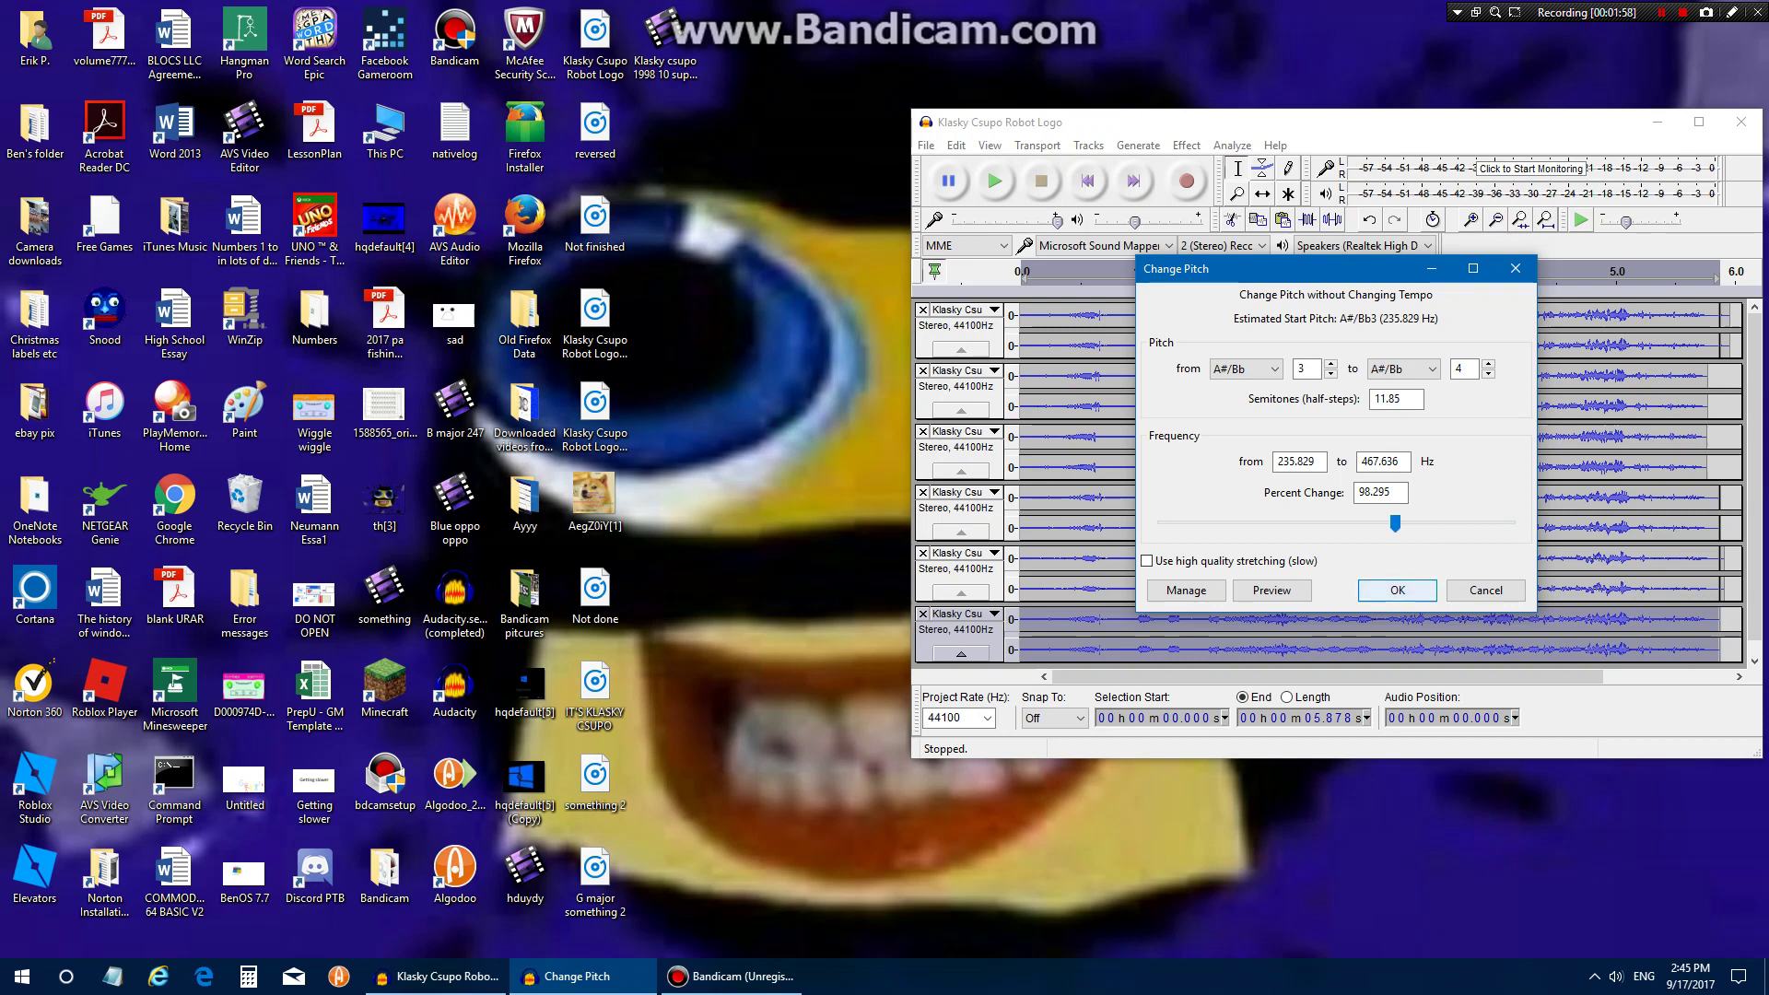
key("Return")
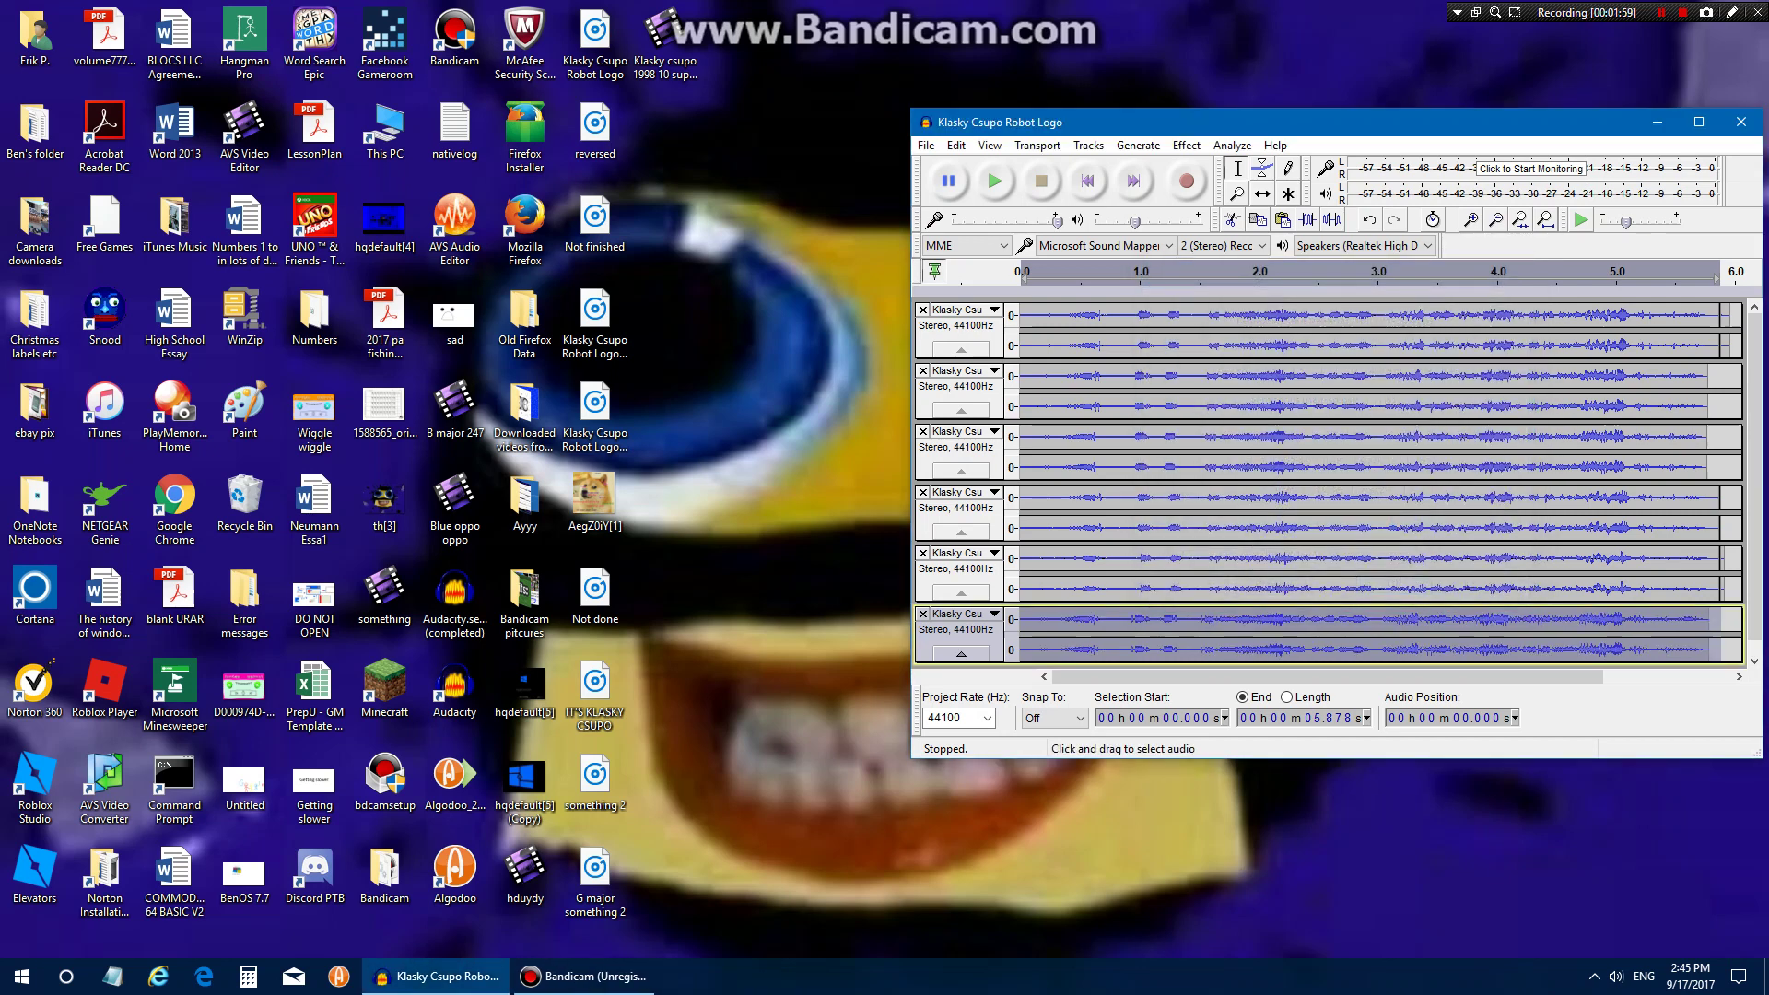
Step: Export the mix to the Desktop as a WAV (Microsoft) signed 16-bit PCM file named "Not done 2", accepting the existing metadata tags
left_click(925, 145)
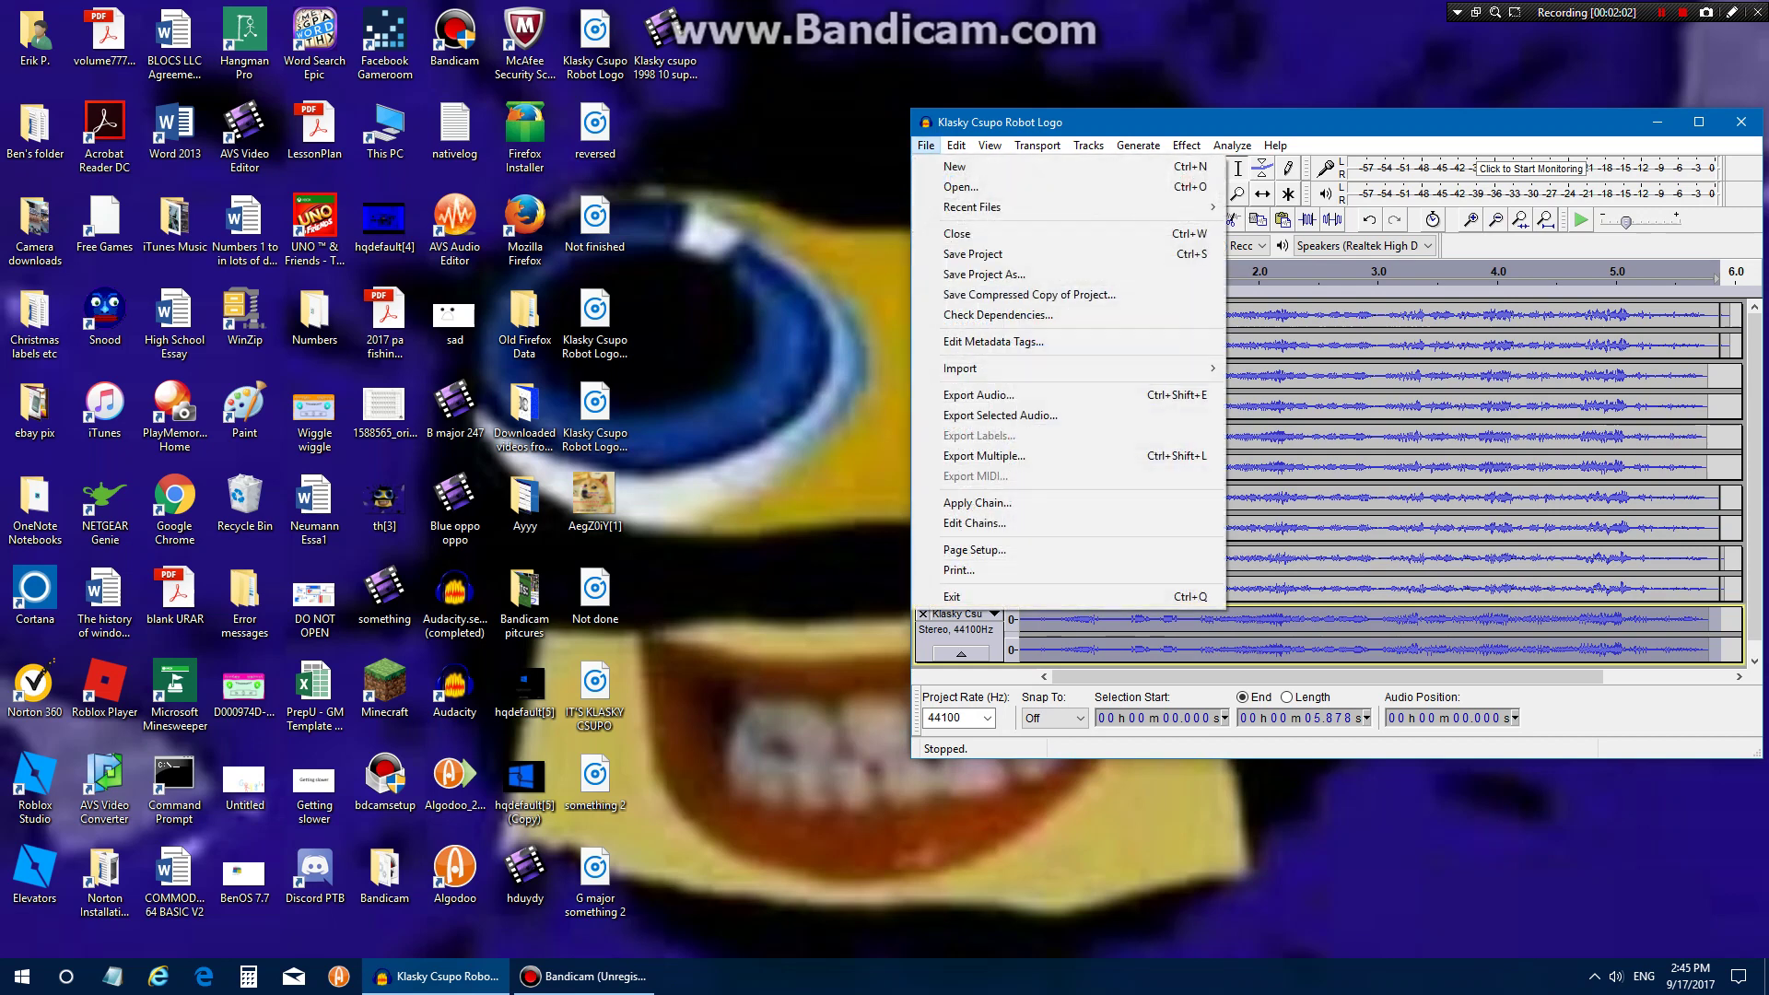
left_click(967, 396)
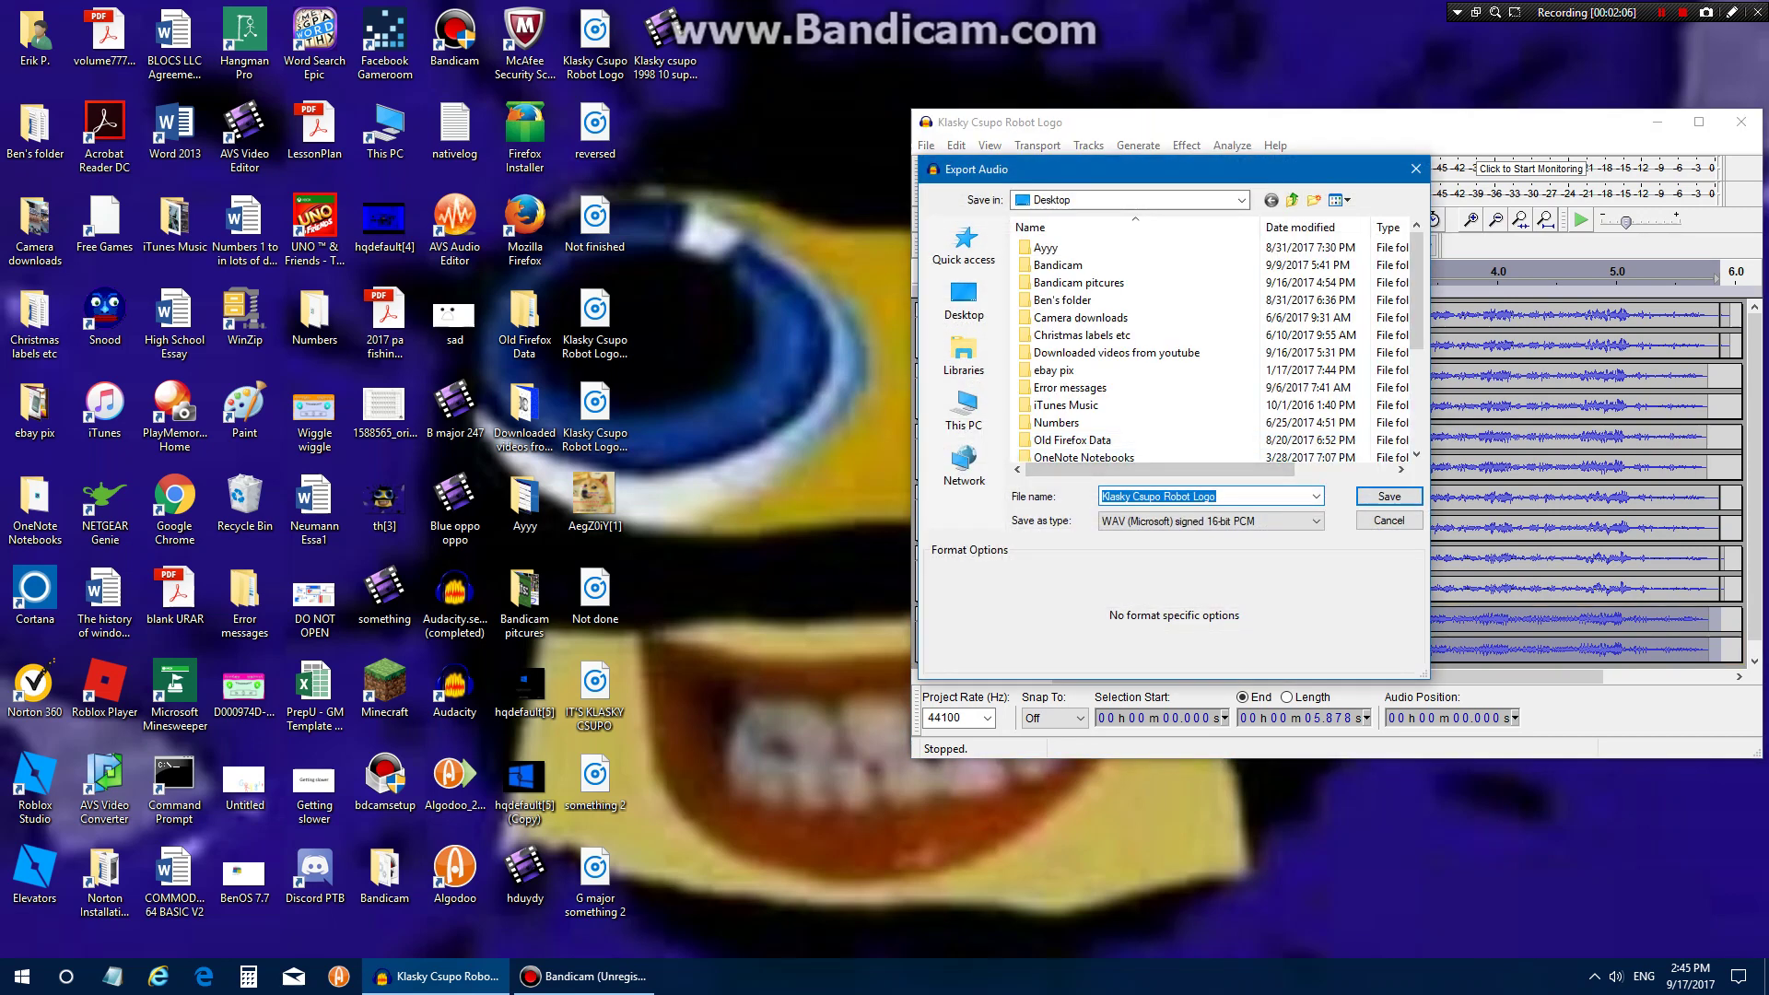
left_click(1216, 496)
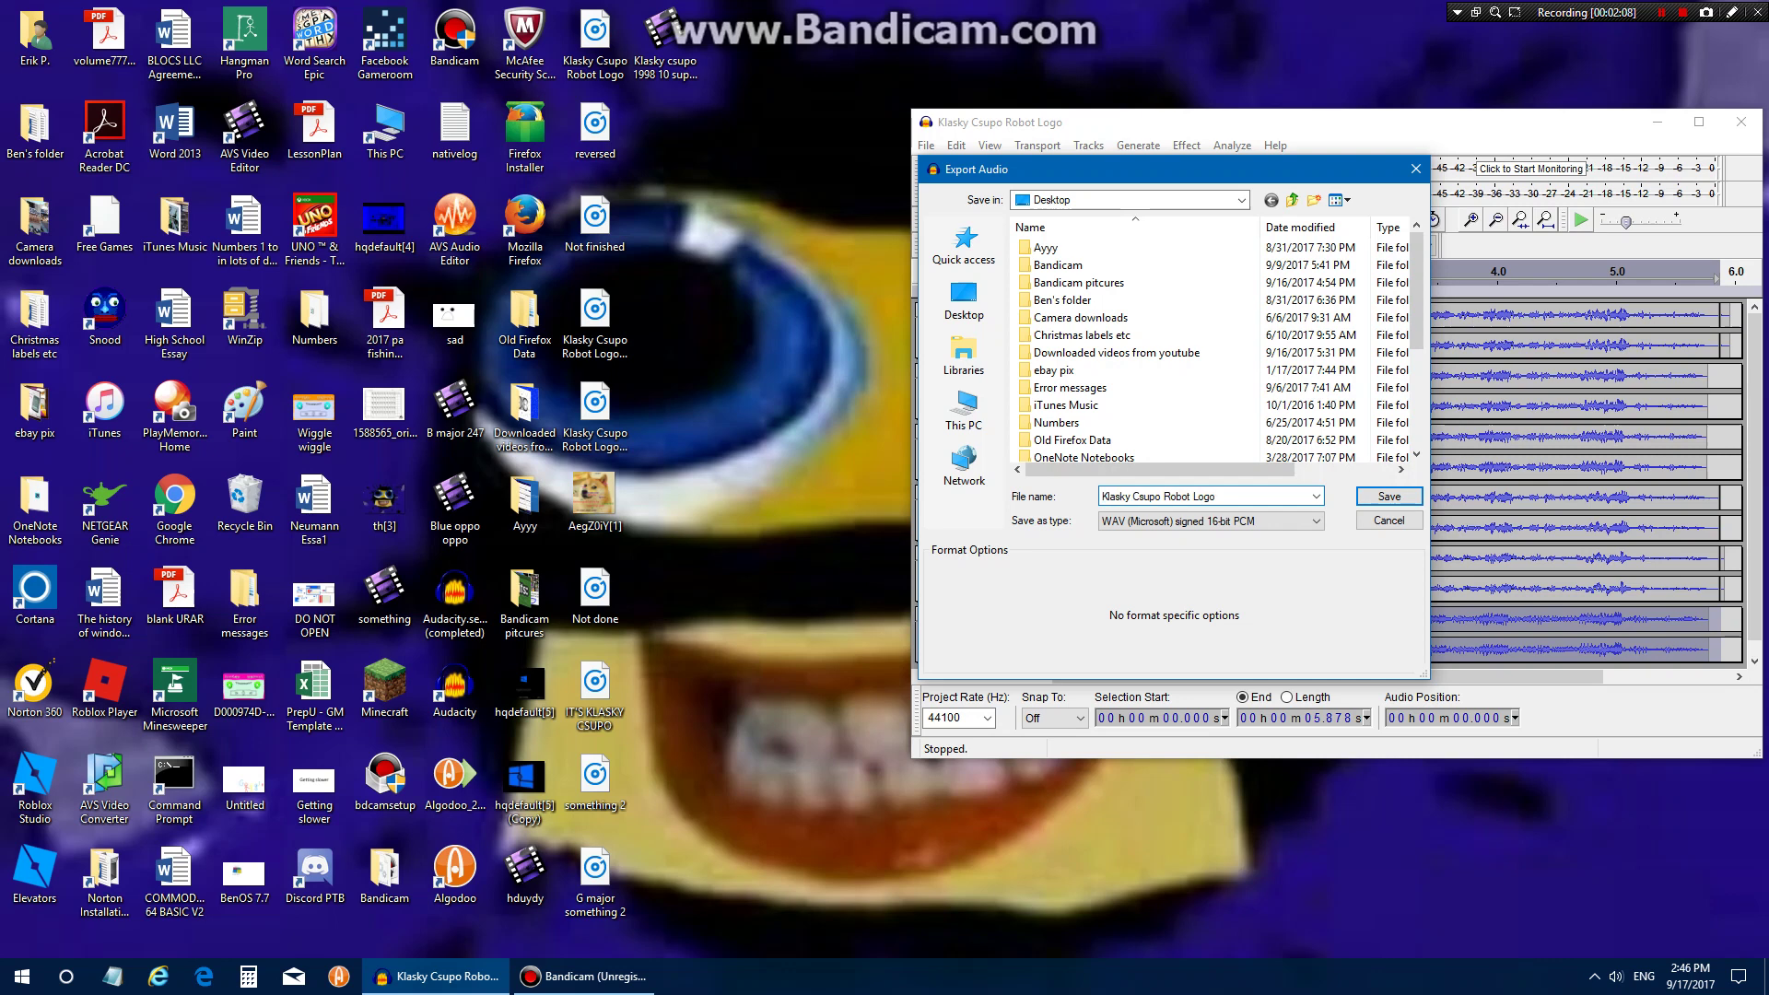
key("BackSpace")
key("BackSpace")
key("BackSpace")
key("BackSpace")
key("BackSpace")
key("BackSpace")
key("BackSpace")
key("BackSpace")
key("BackSpace")
key("BackSpace")
key("BackSpace")
key("BackSpace")
key("BackSpace")
key("BackSpace")
key("BackSpace")
key("BackSpace")
key("BackSpace")
key("BackSpace")
key("BackSpace")
key("BackSpace")
type("Not")
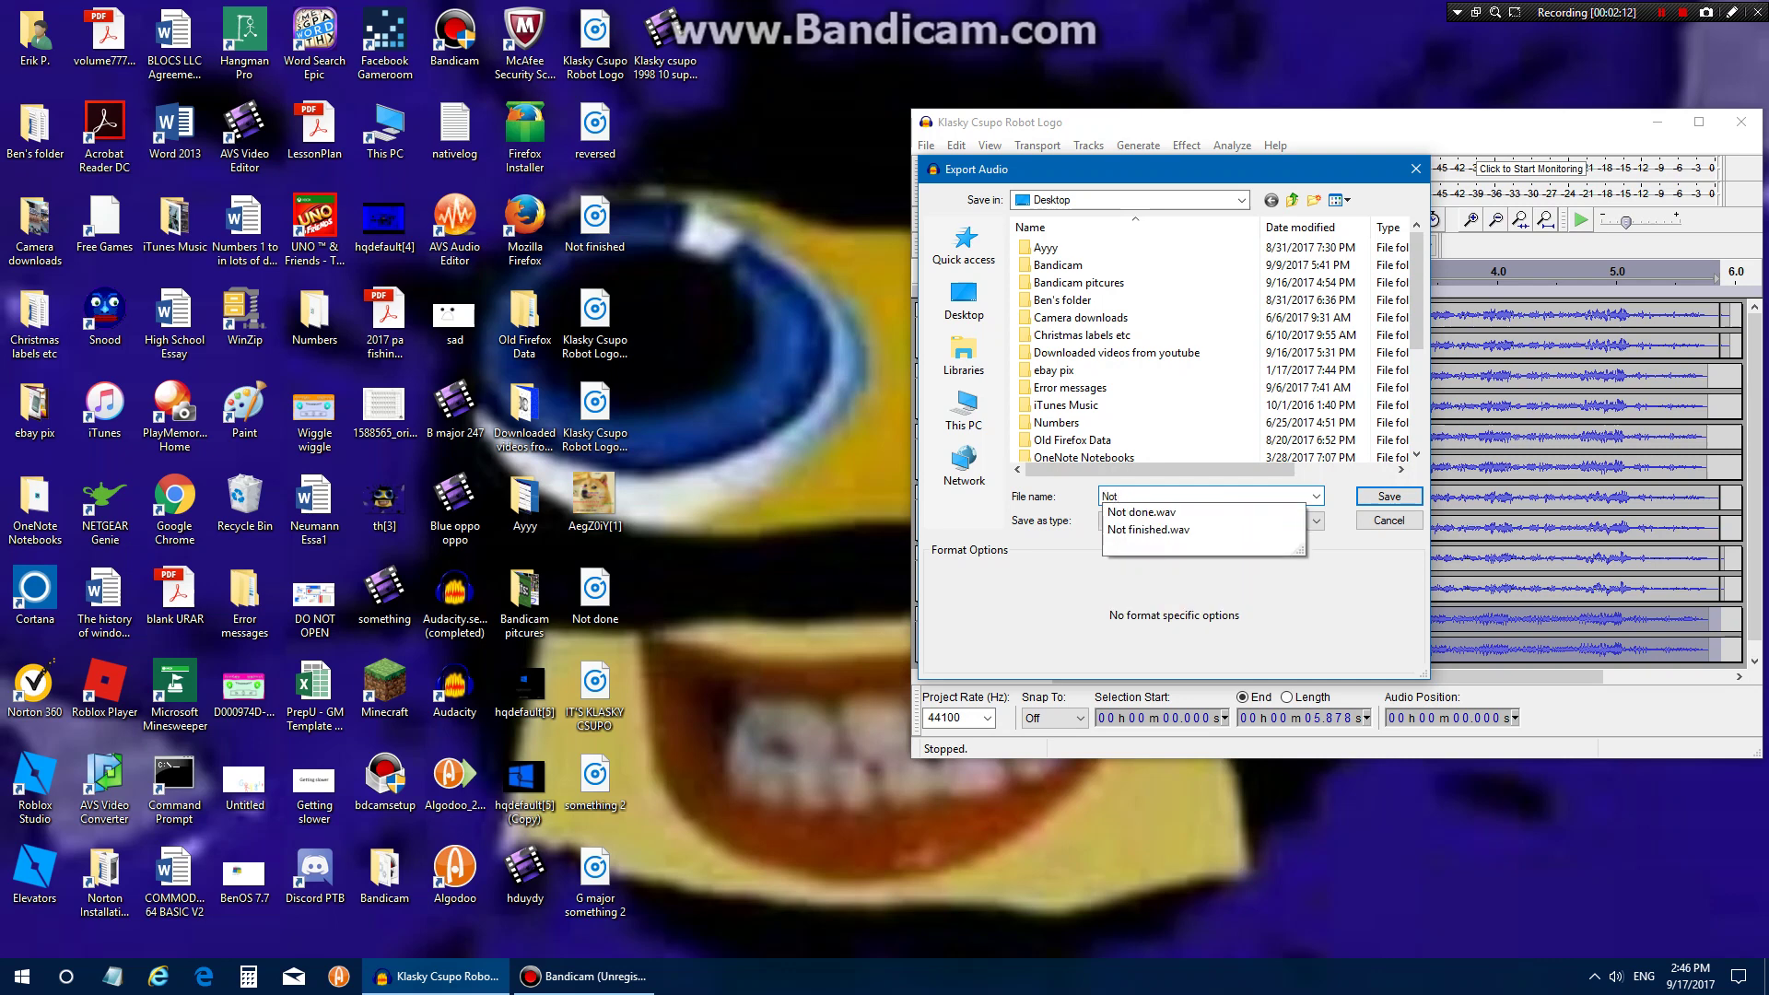
type(" do")
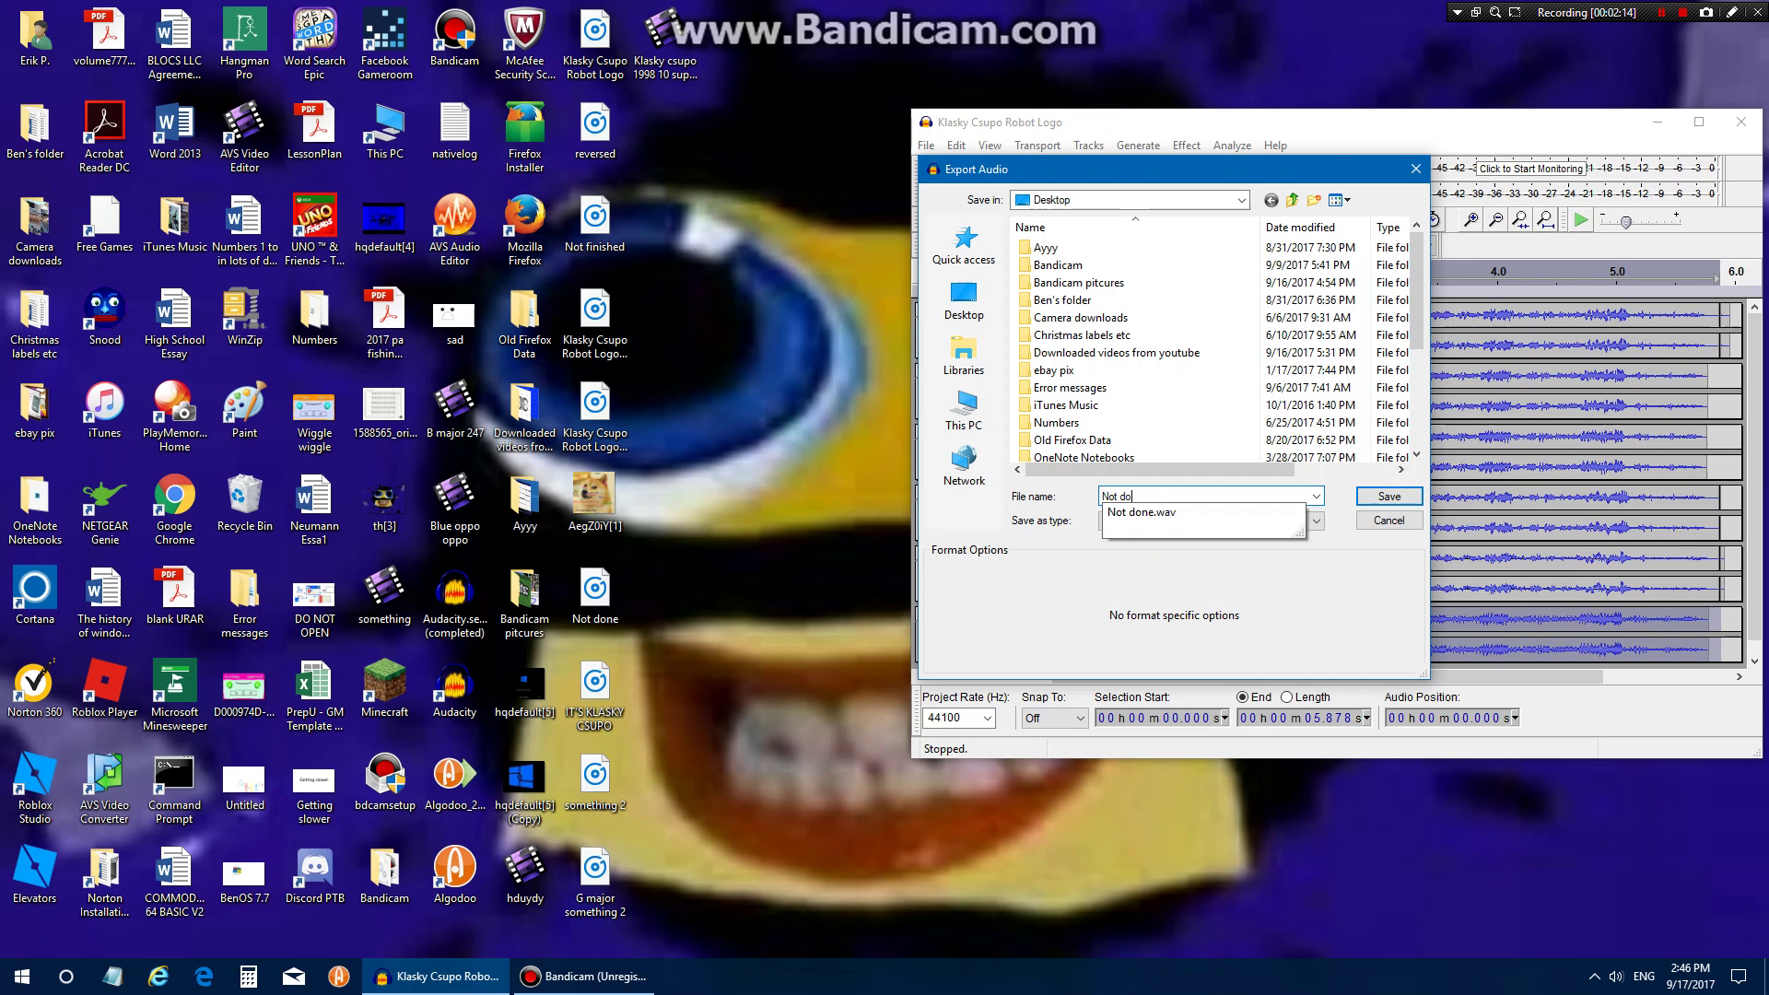
type("ne 2")
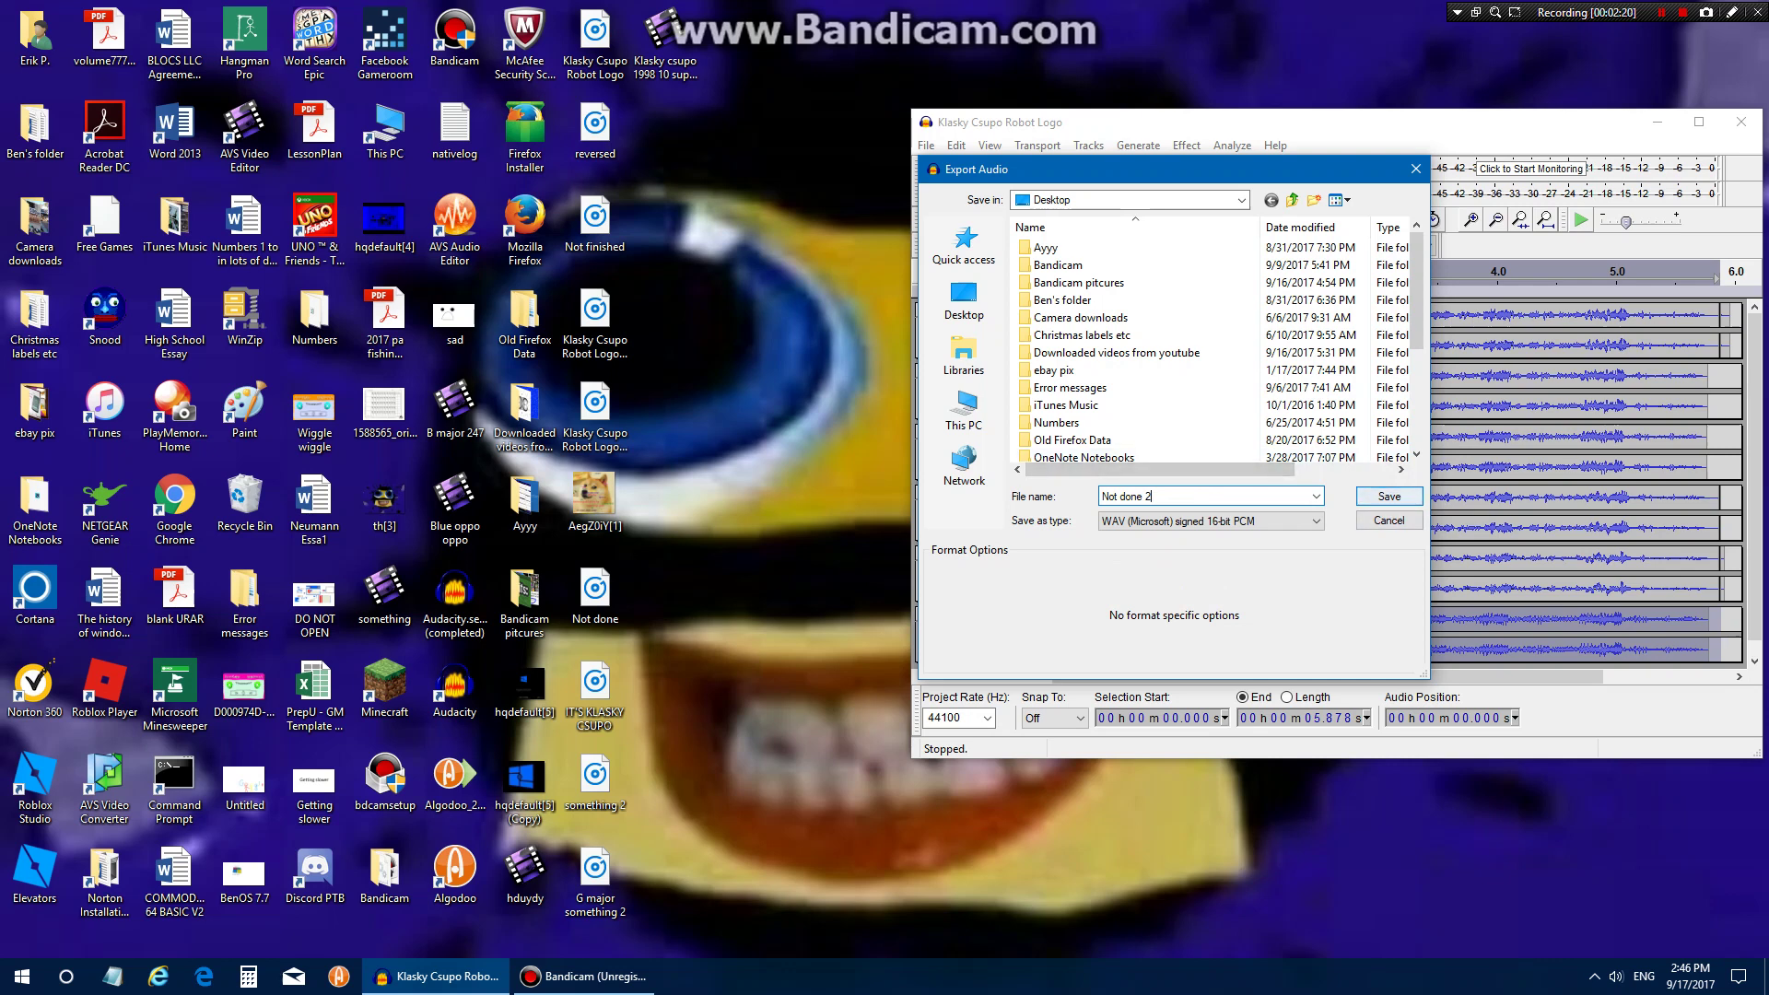
key("Return")
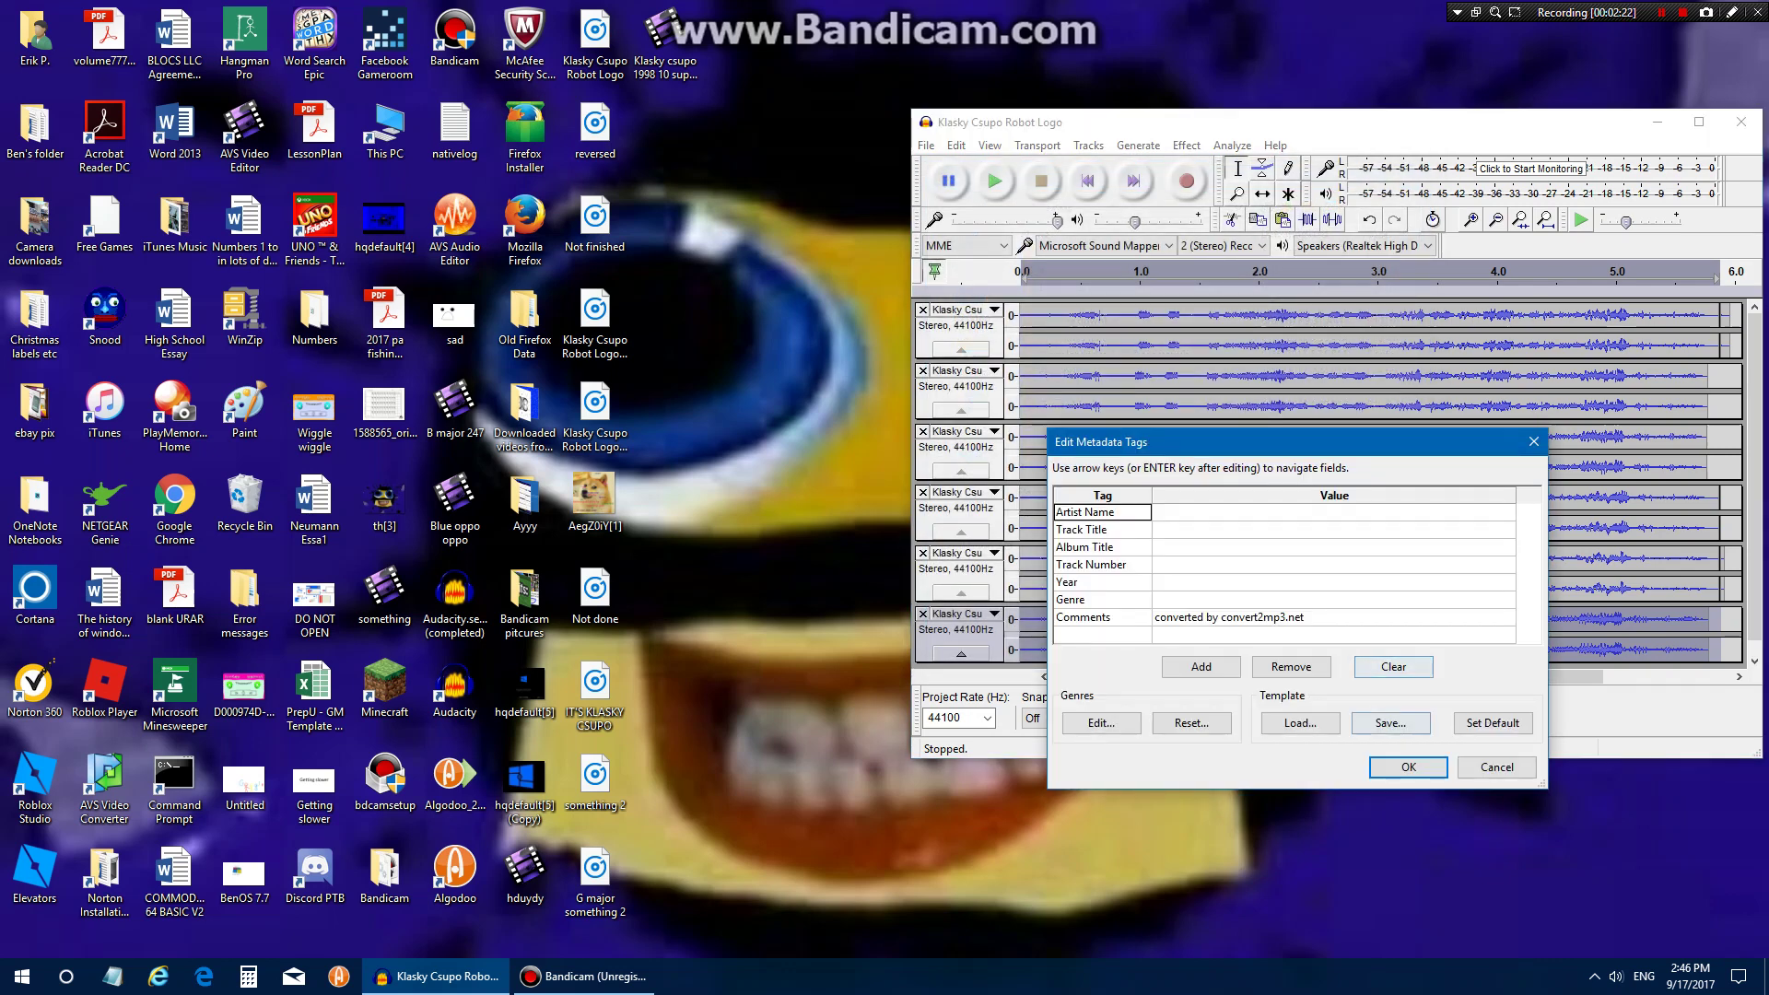
key("Return")
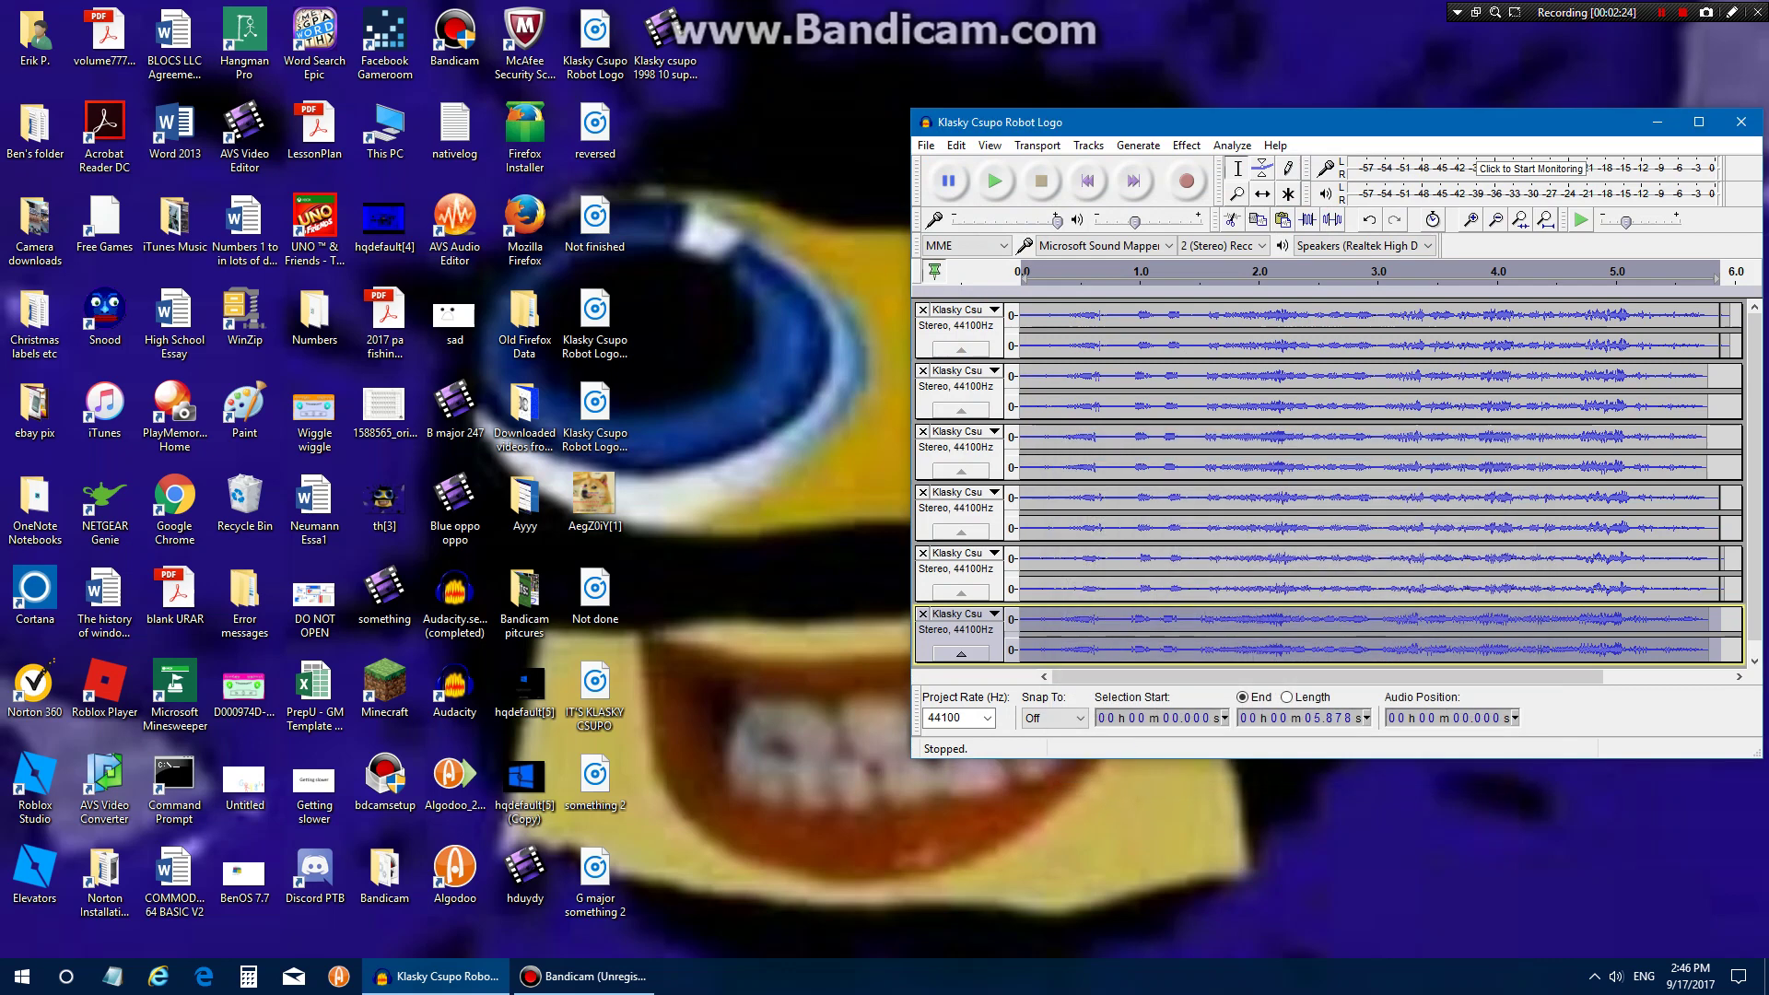
Step: Close the Klasky Csupo Robot Logo audio project
left_click_drag(1336, 121, 1164, 126)
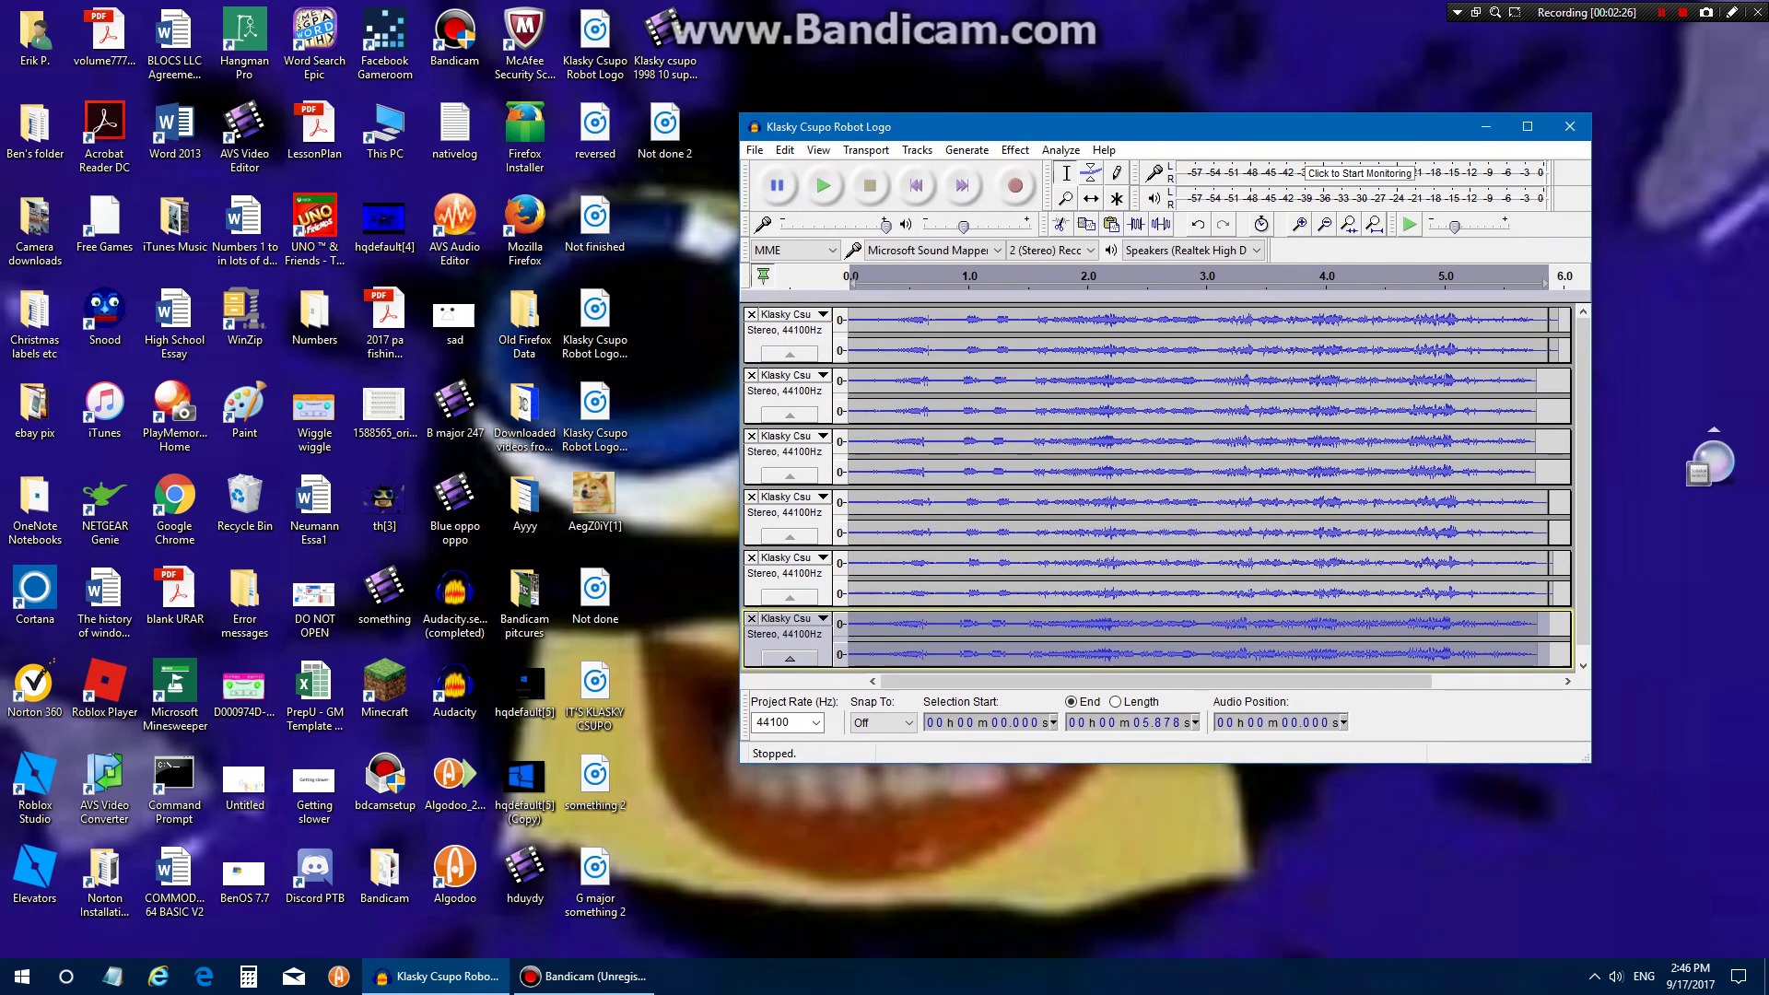
left_click(1569, 126)
left_click(1213, 448)
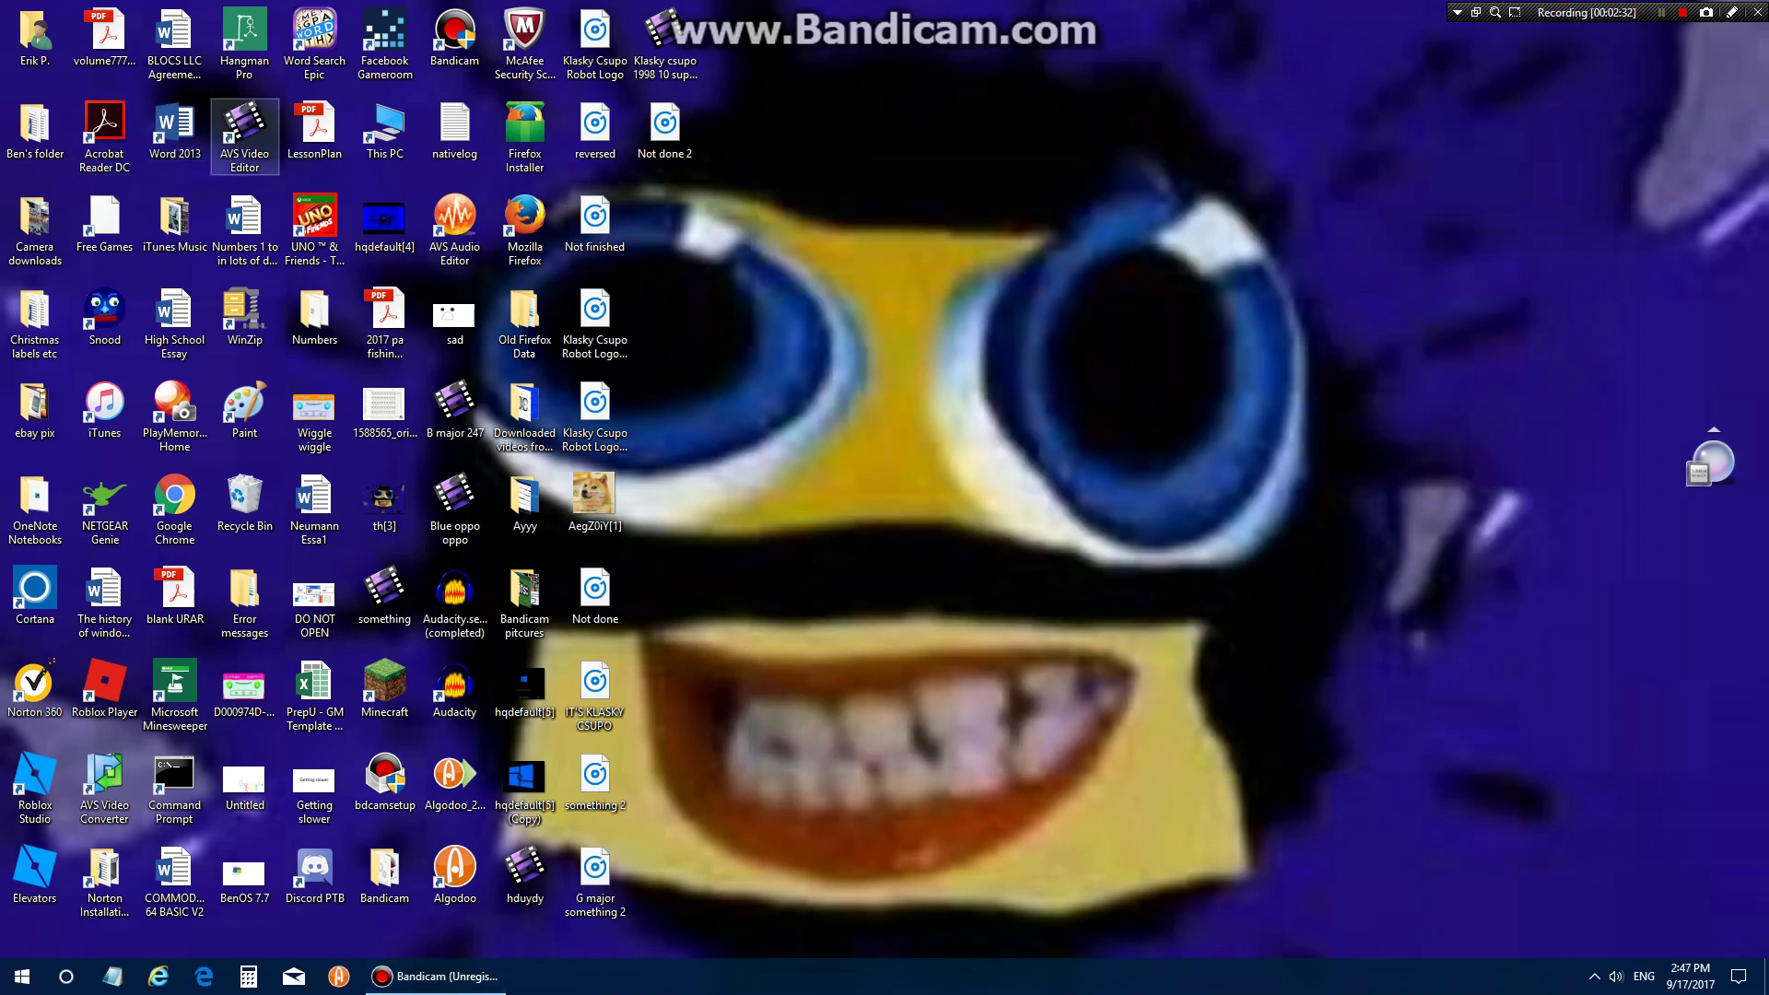
Step: Launch AVS Video Editor, continue with the evaluation version and open the Audio folder of the media library
double_click(244, 134)
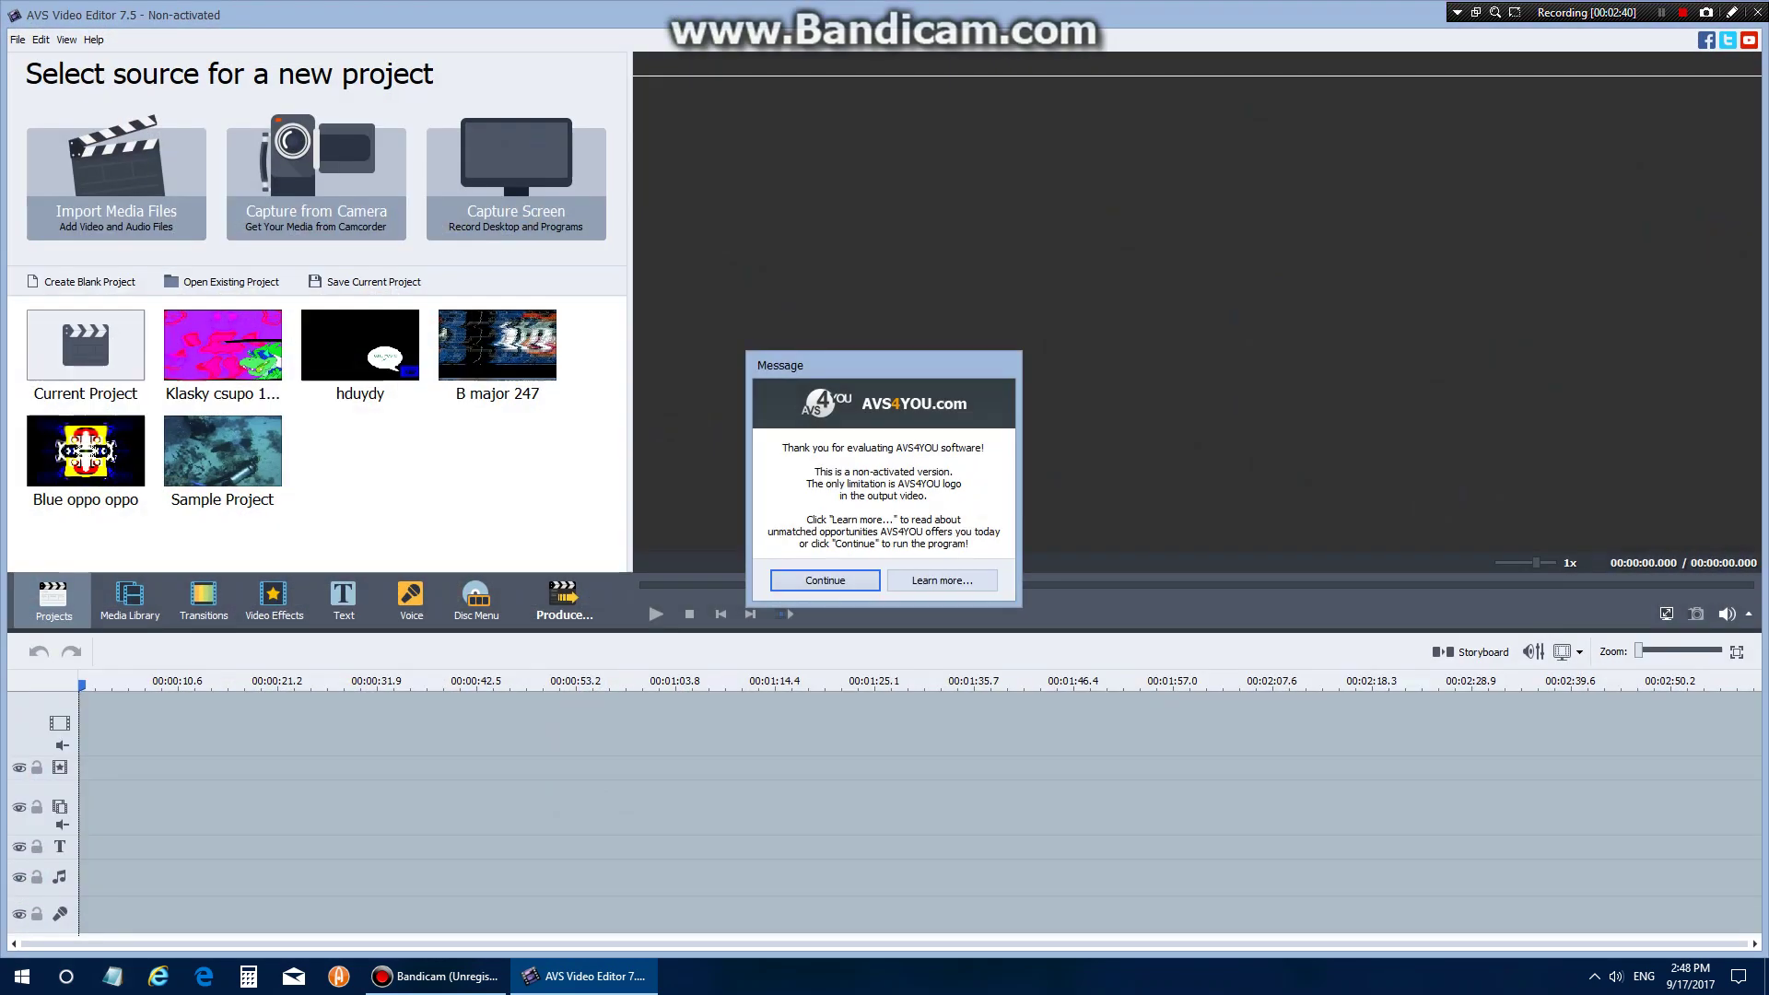
left_click(823, 580)
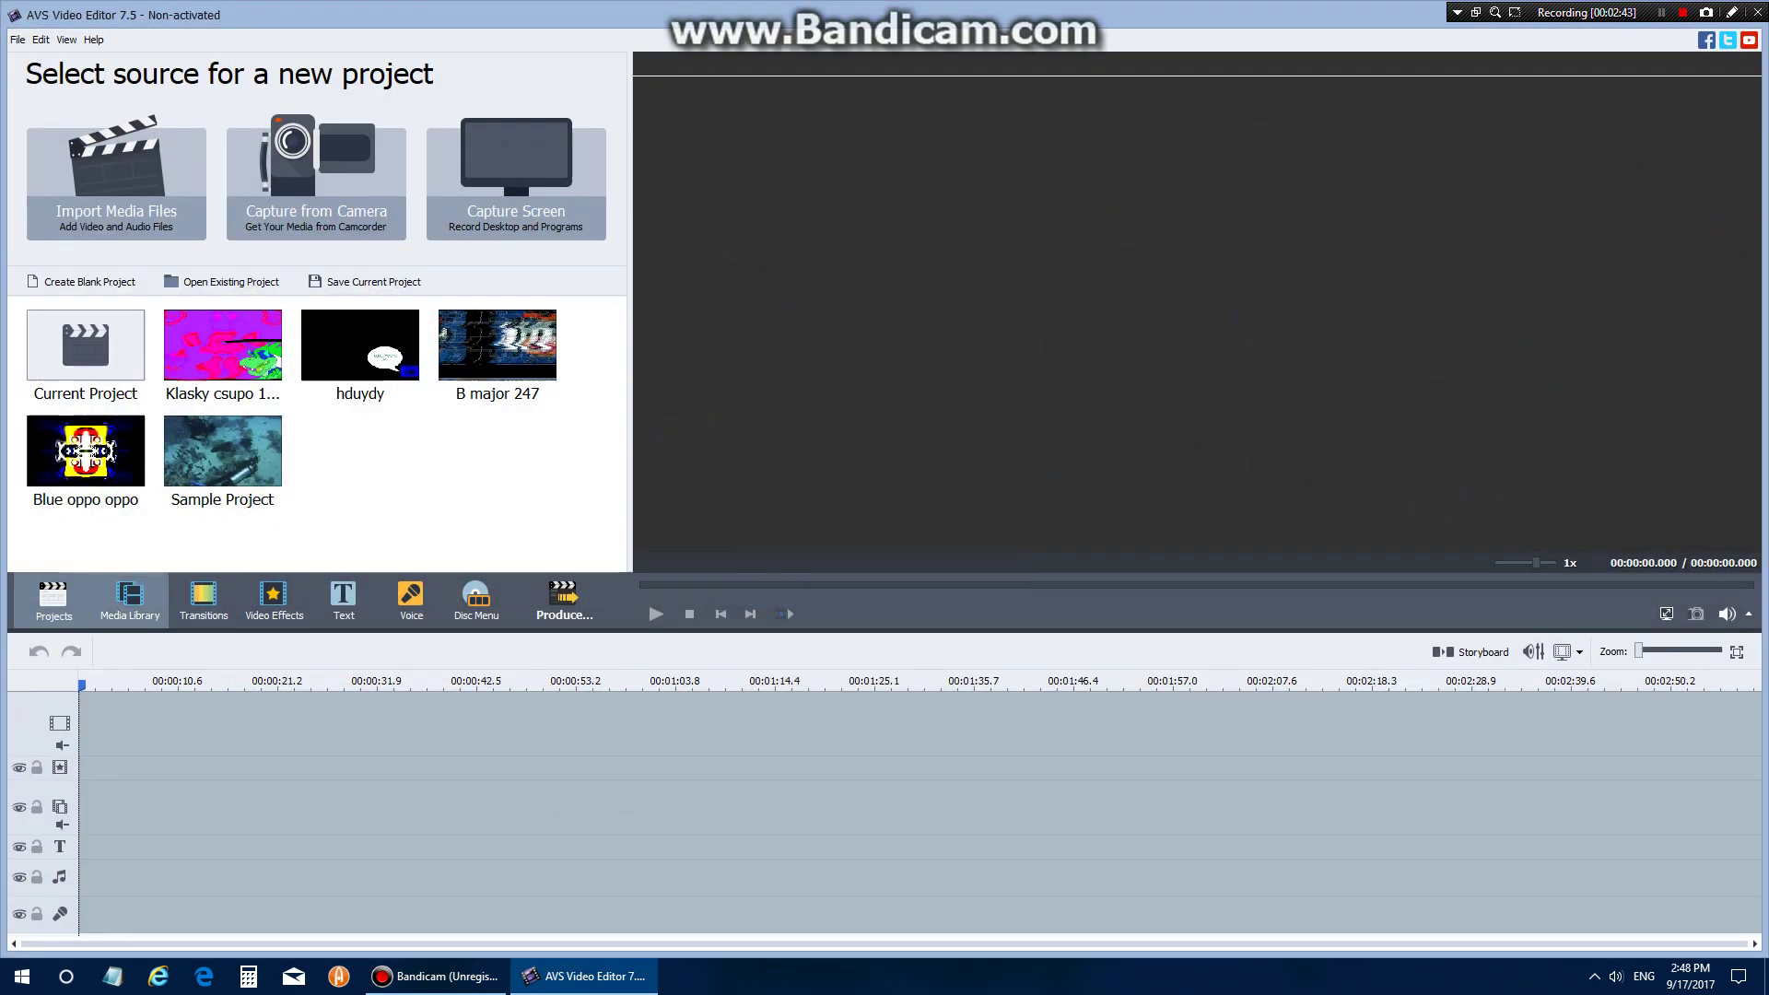
left_click(129, 599)
left_click(92, 373)
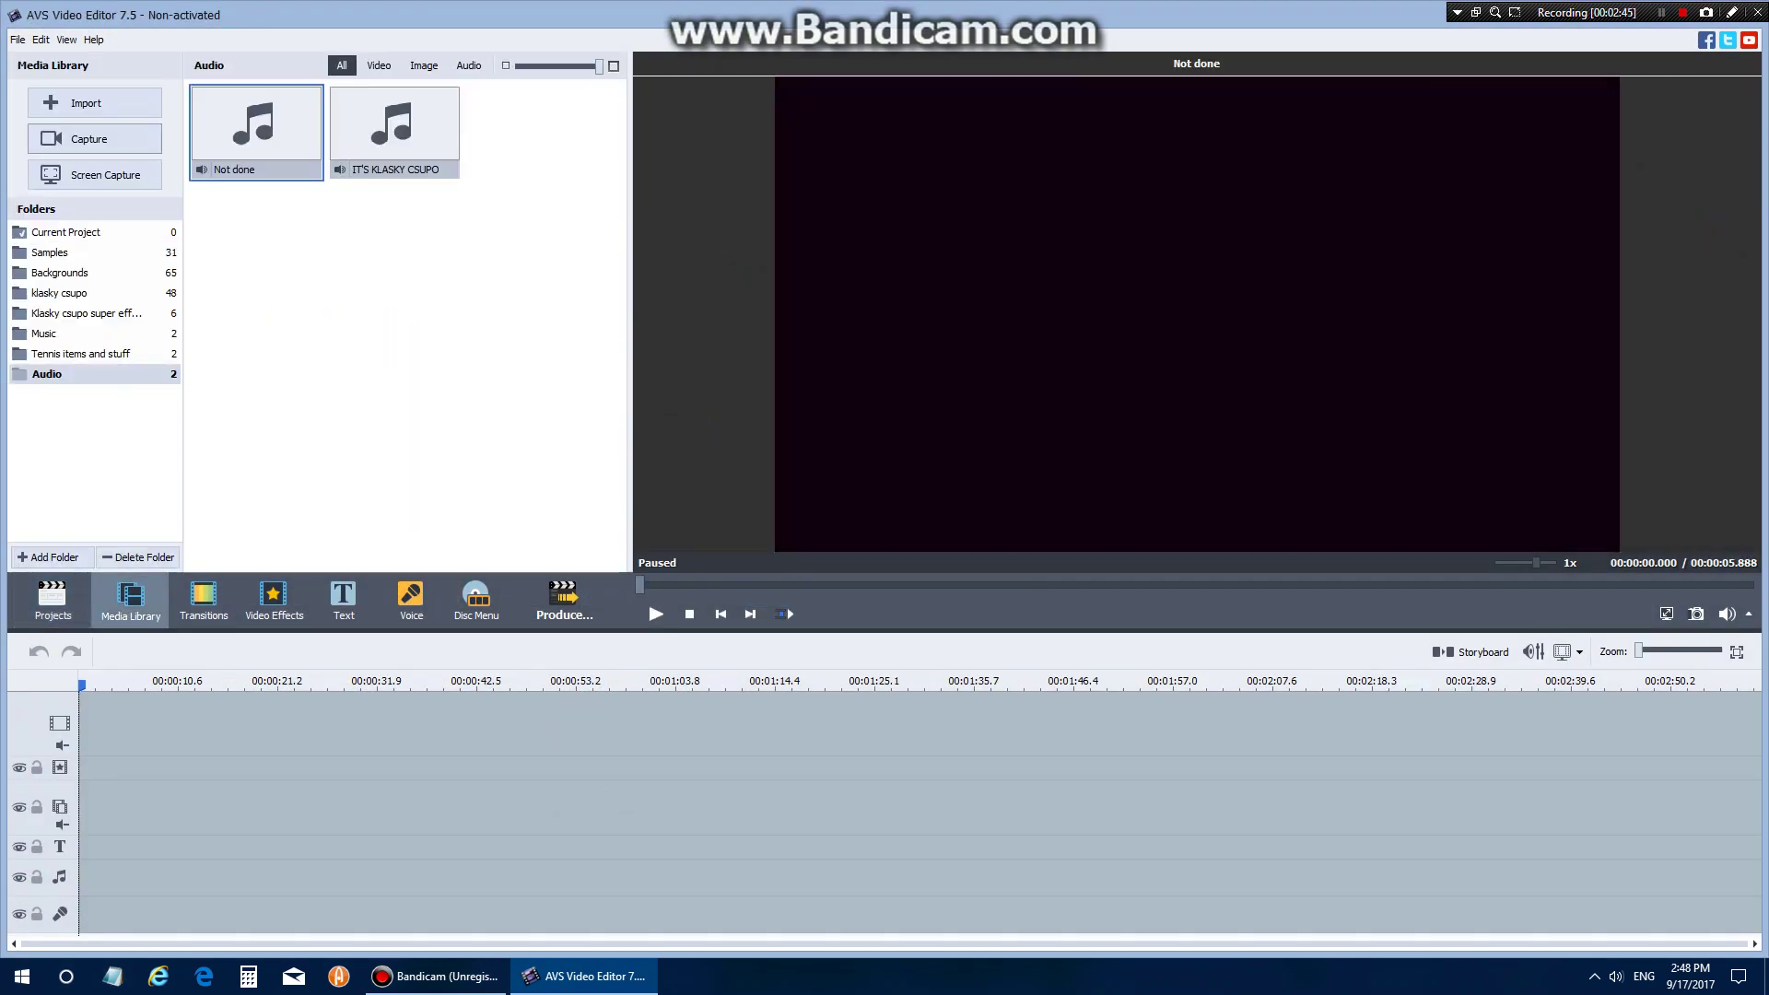
Step: Import the "Not done 2" WAV file from the Desktop into the Audio folder and pause its preview
left_click(93, 102)
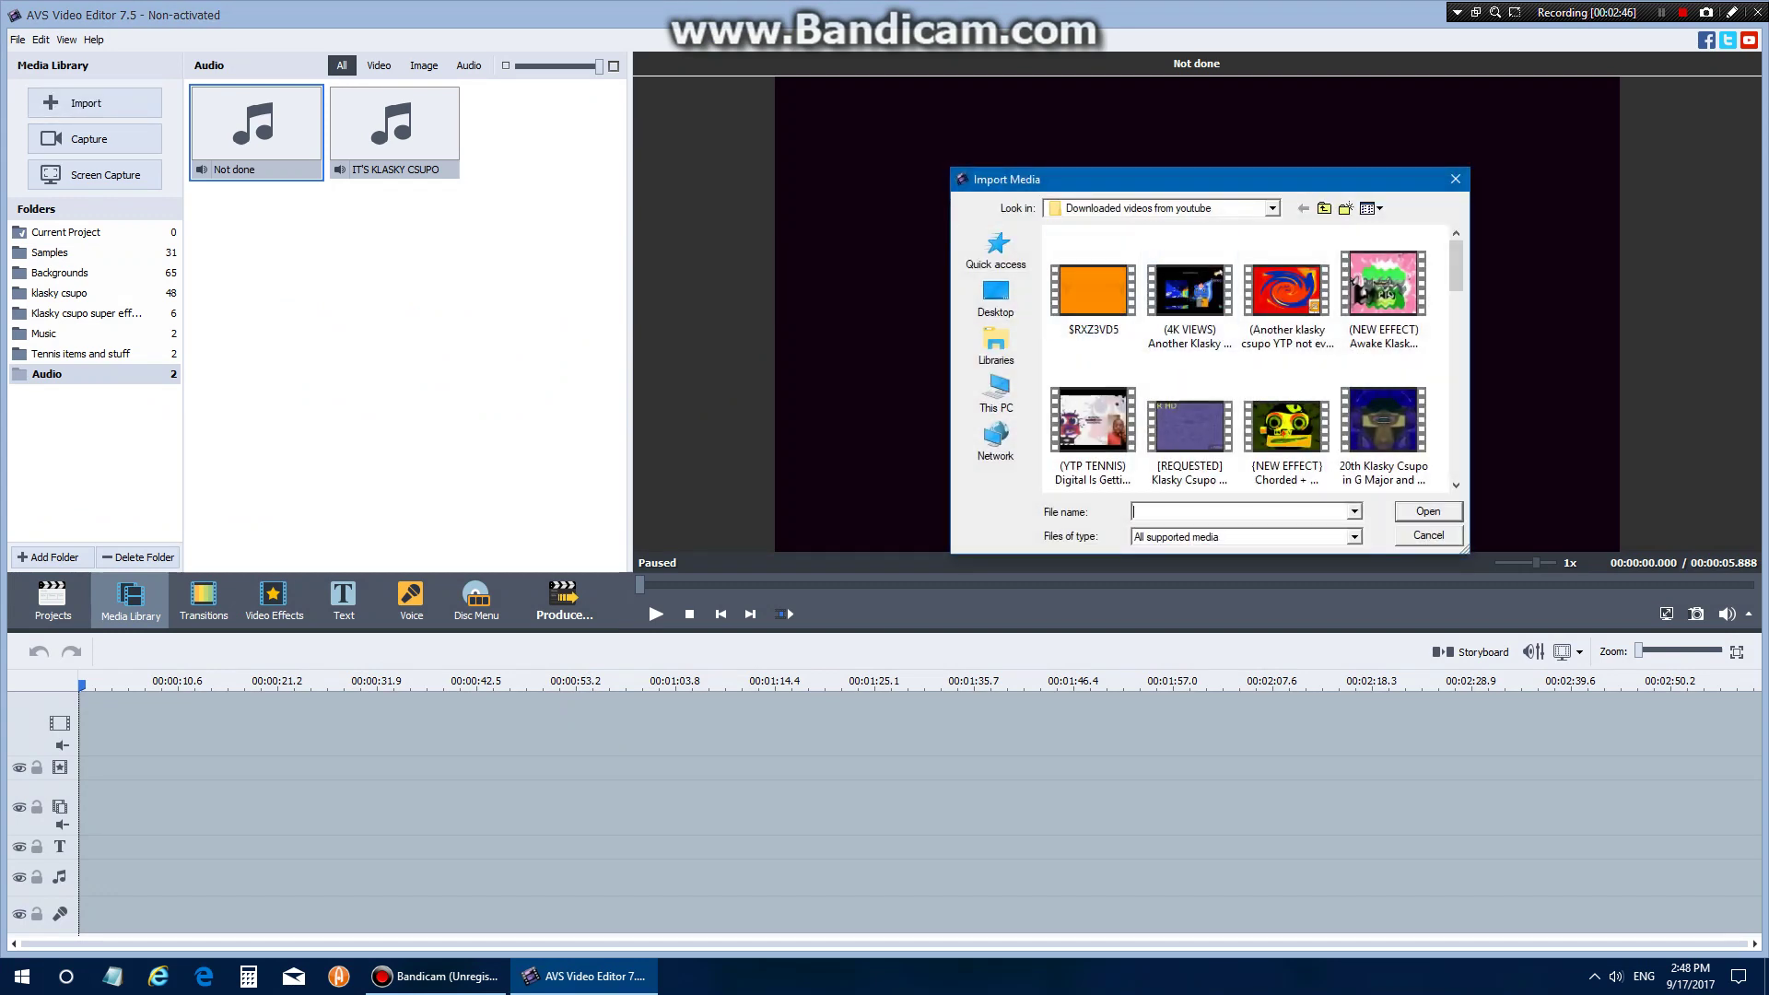
left_click(1160, 207)
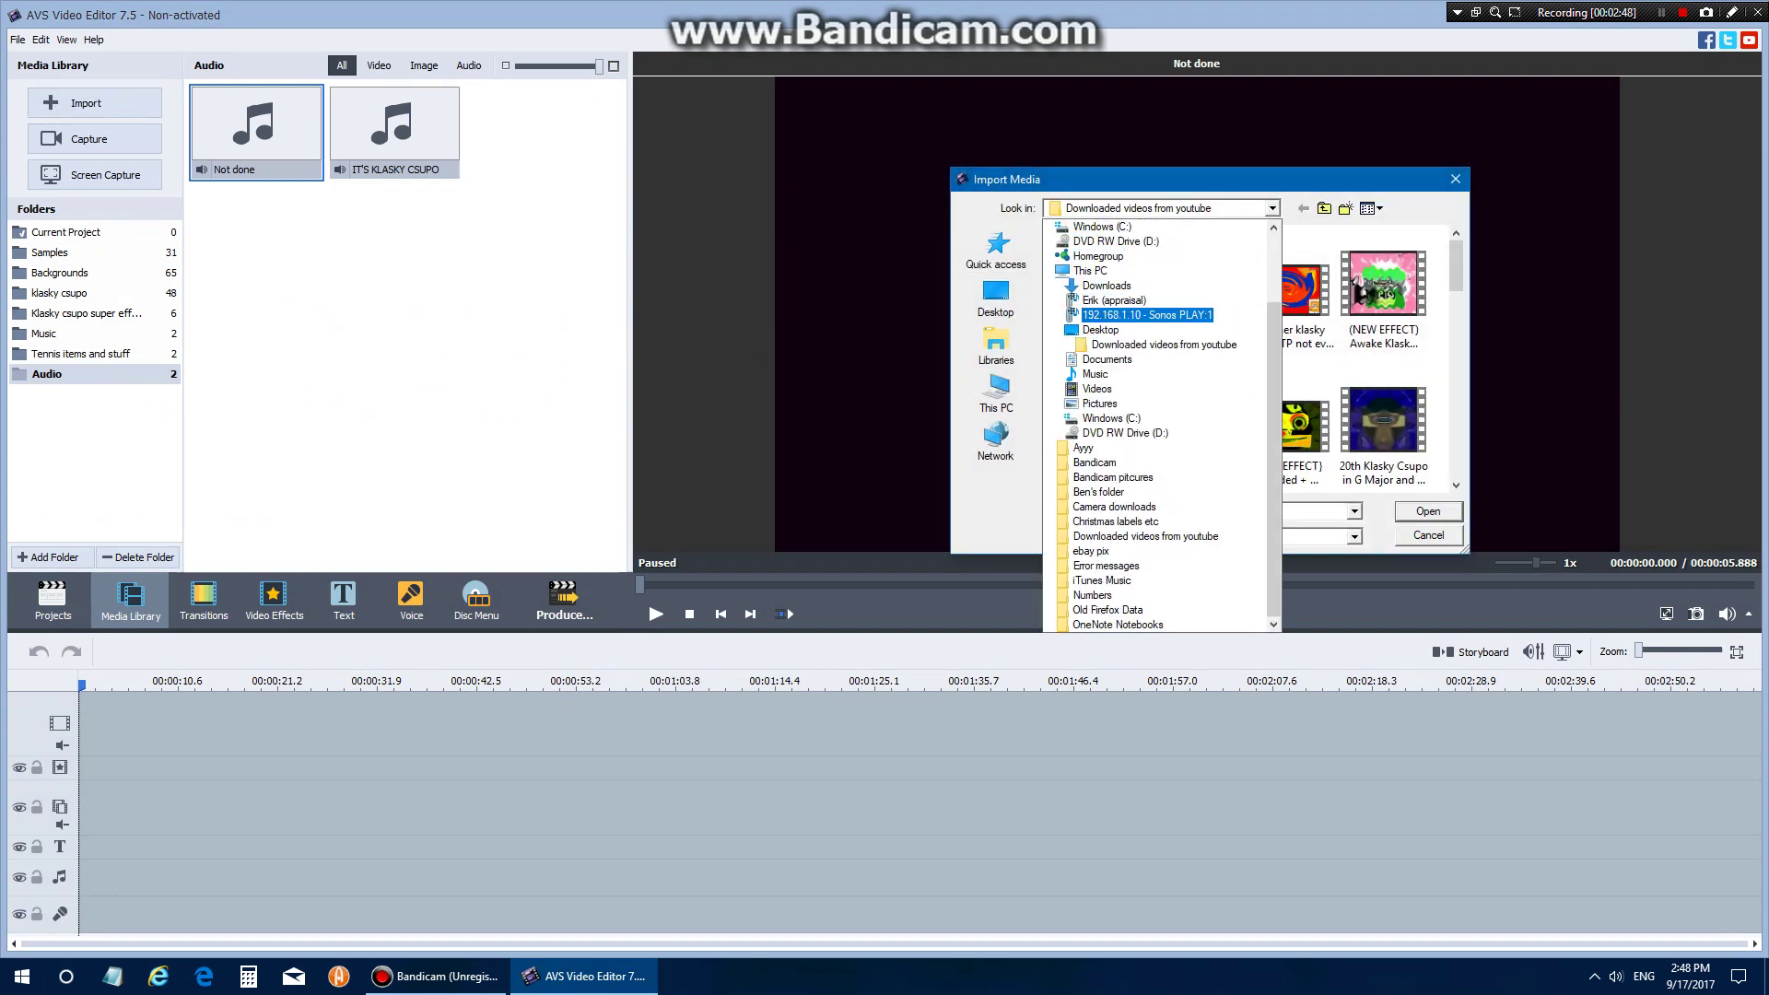
left_click(1099, 329)
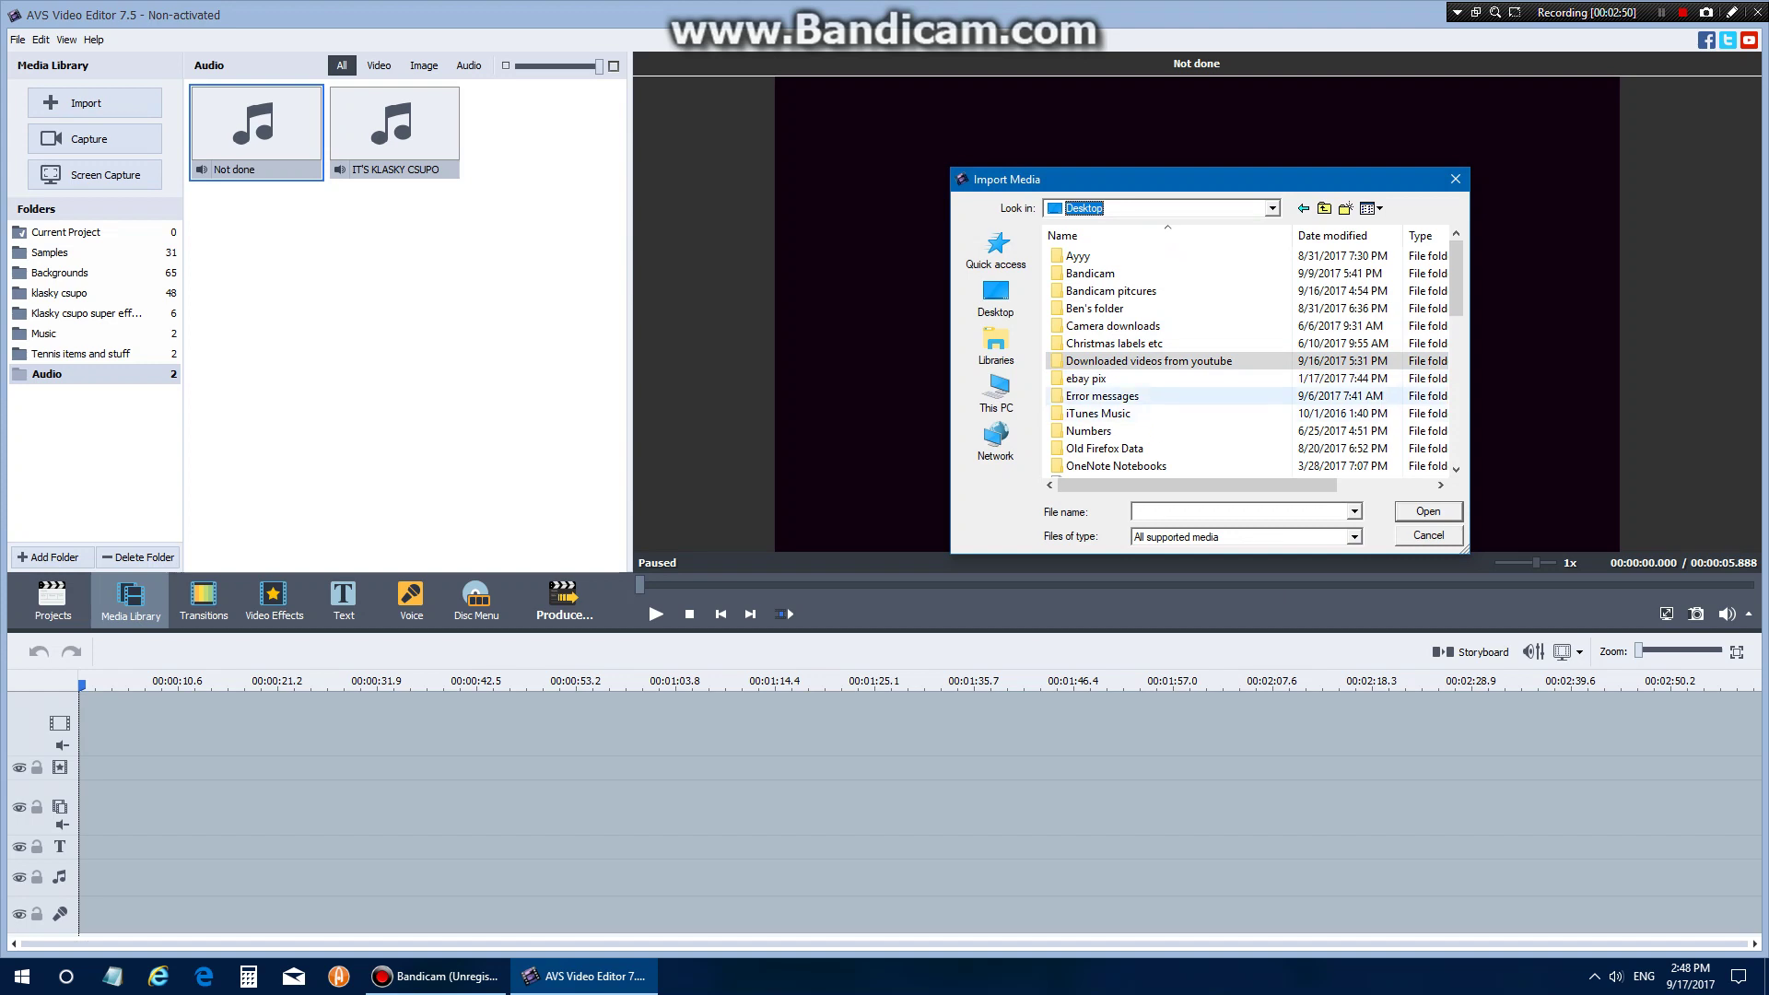
scroll(1244, 359, "down", 3)
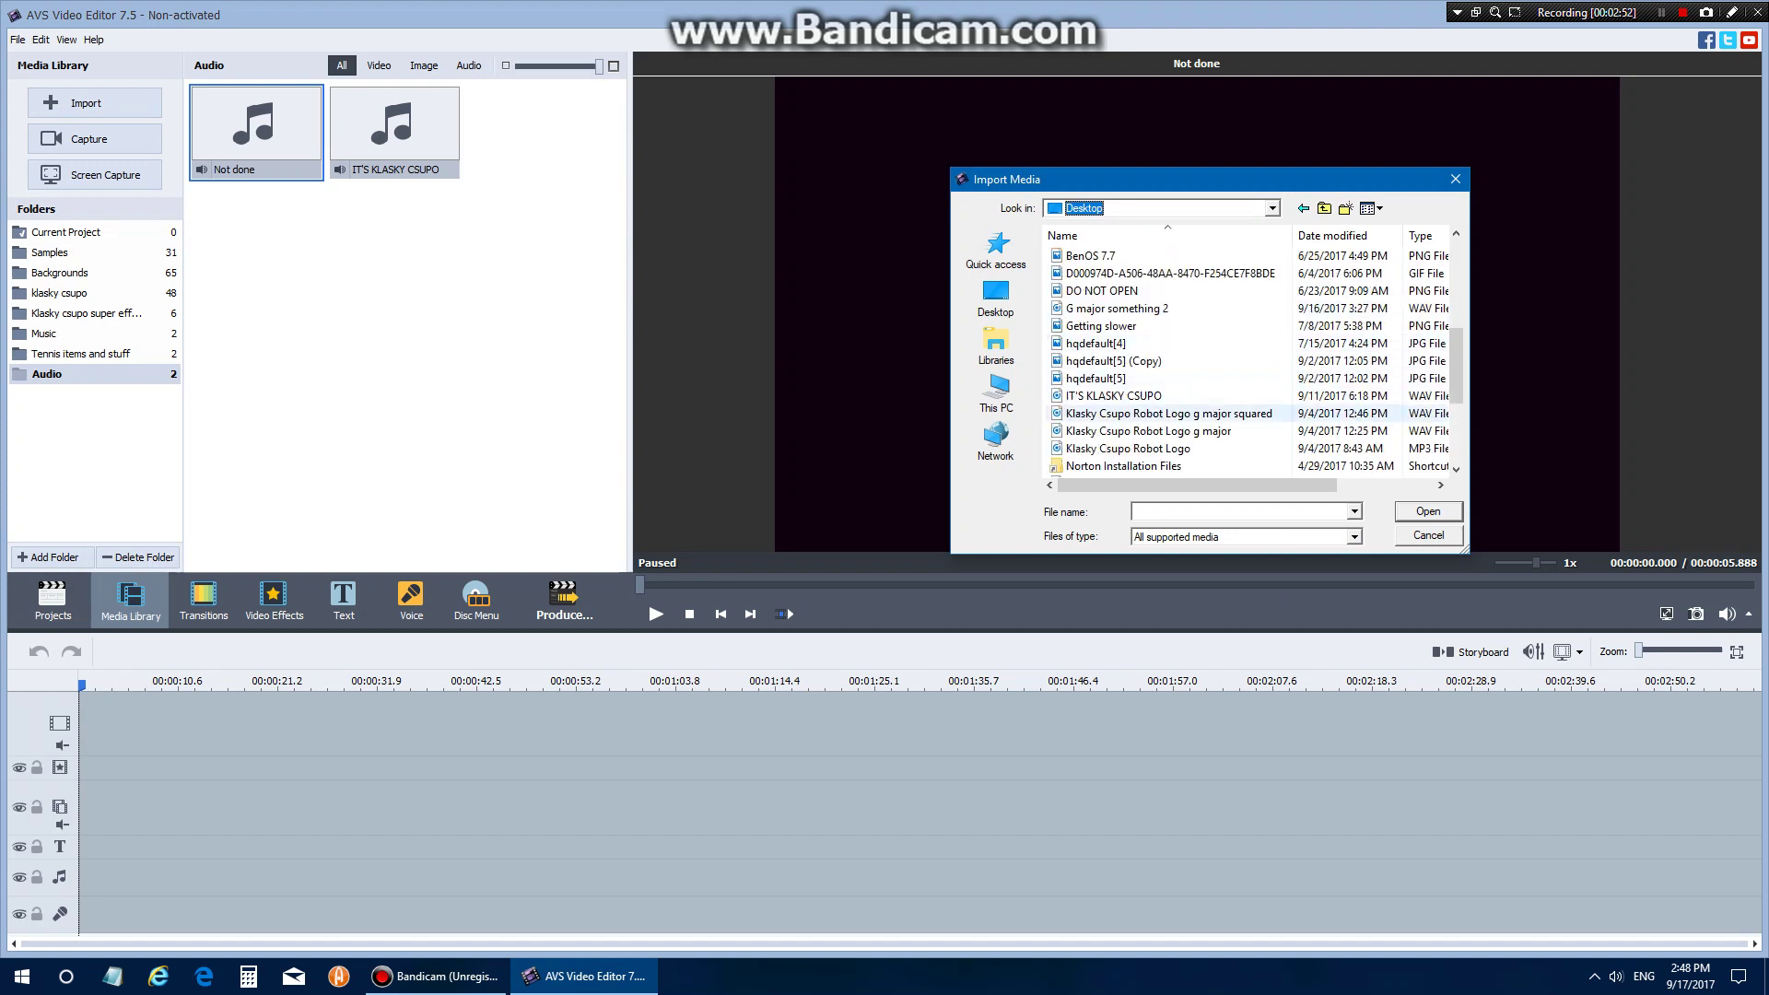
scroll(1152, 419, "down", 2)
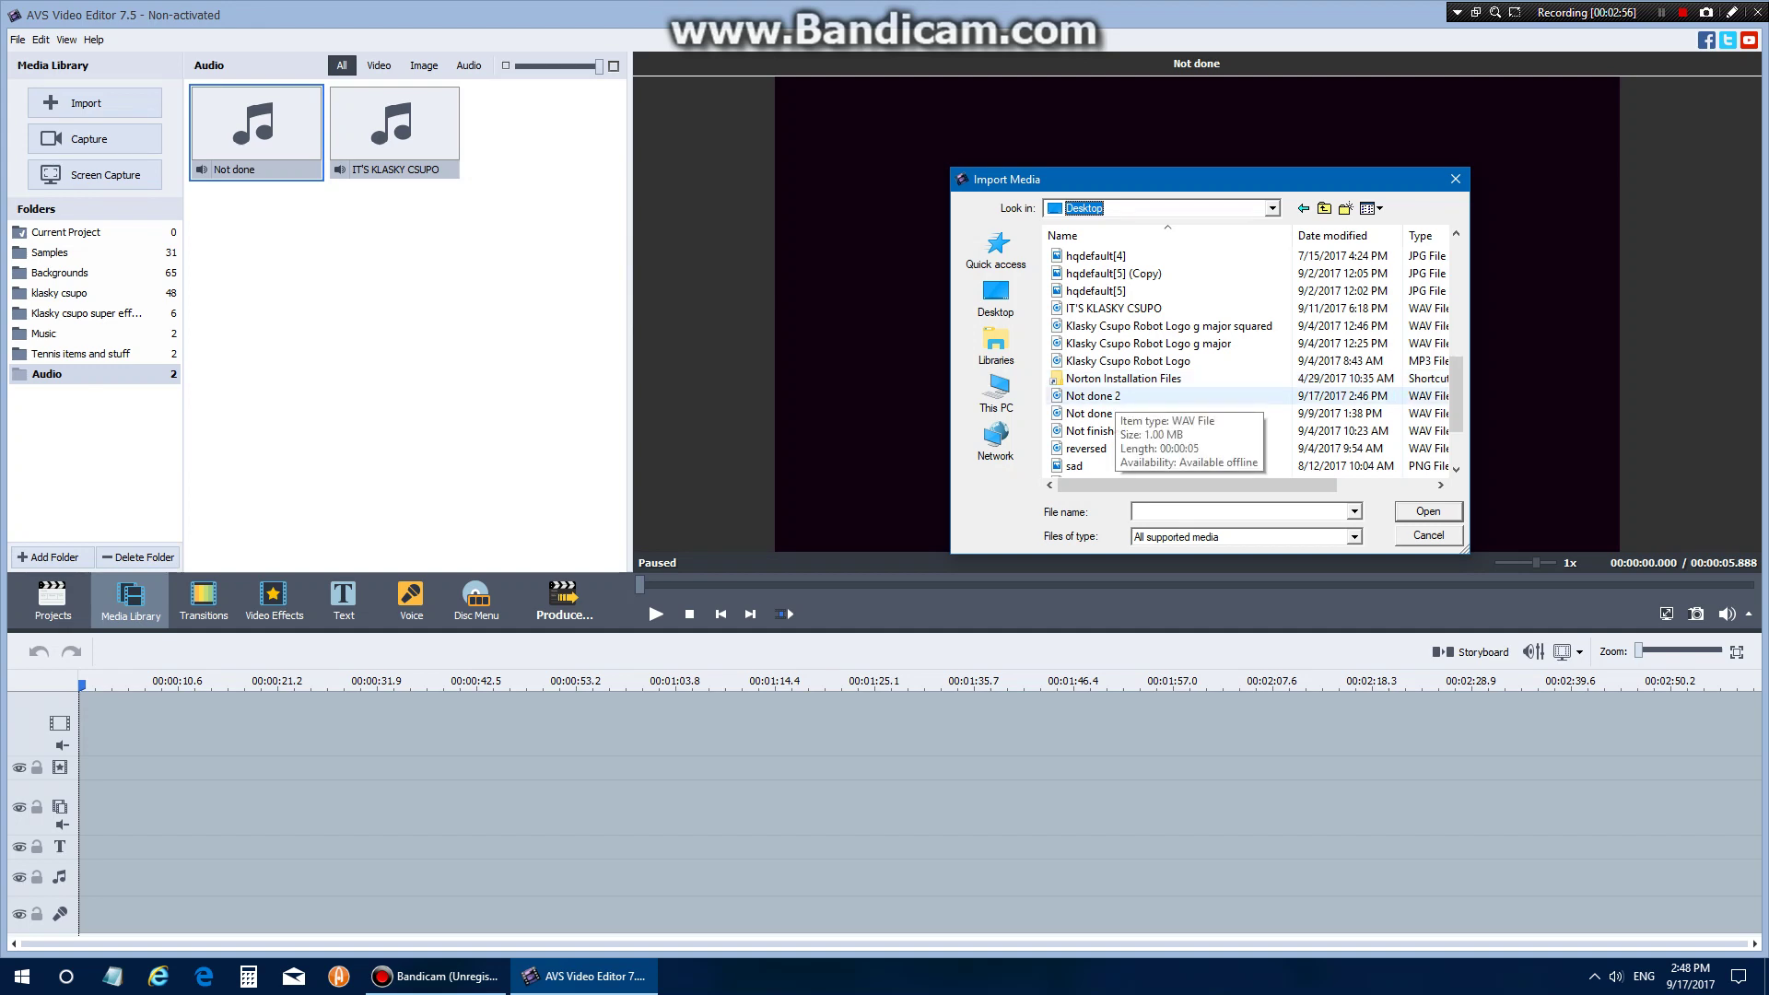
left_click(1115, 395)
key("Return")
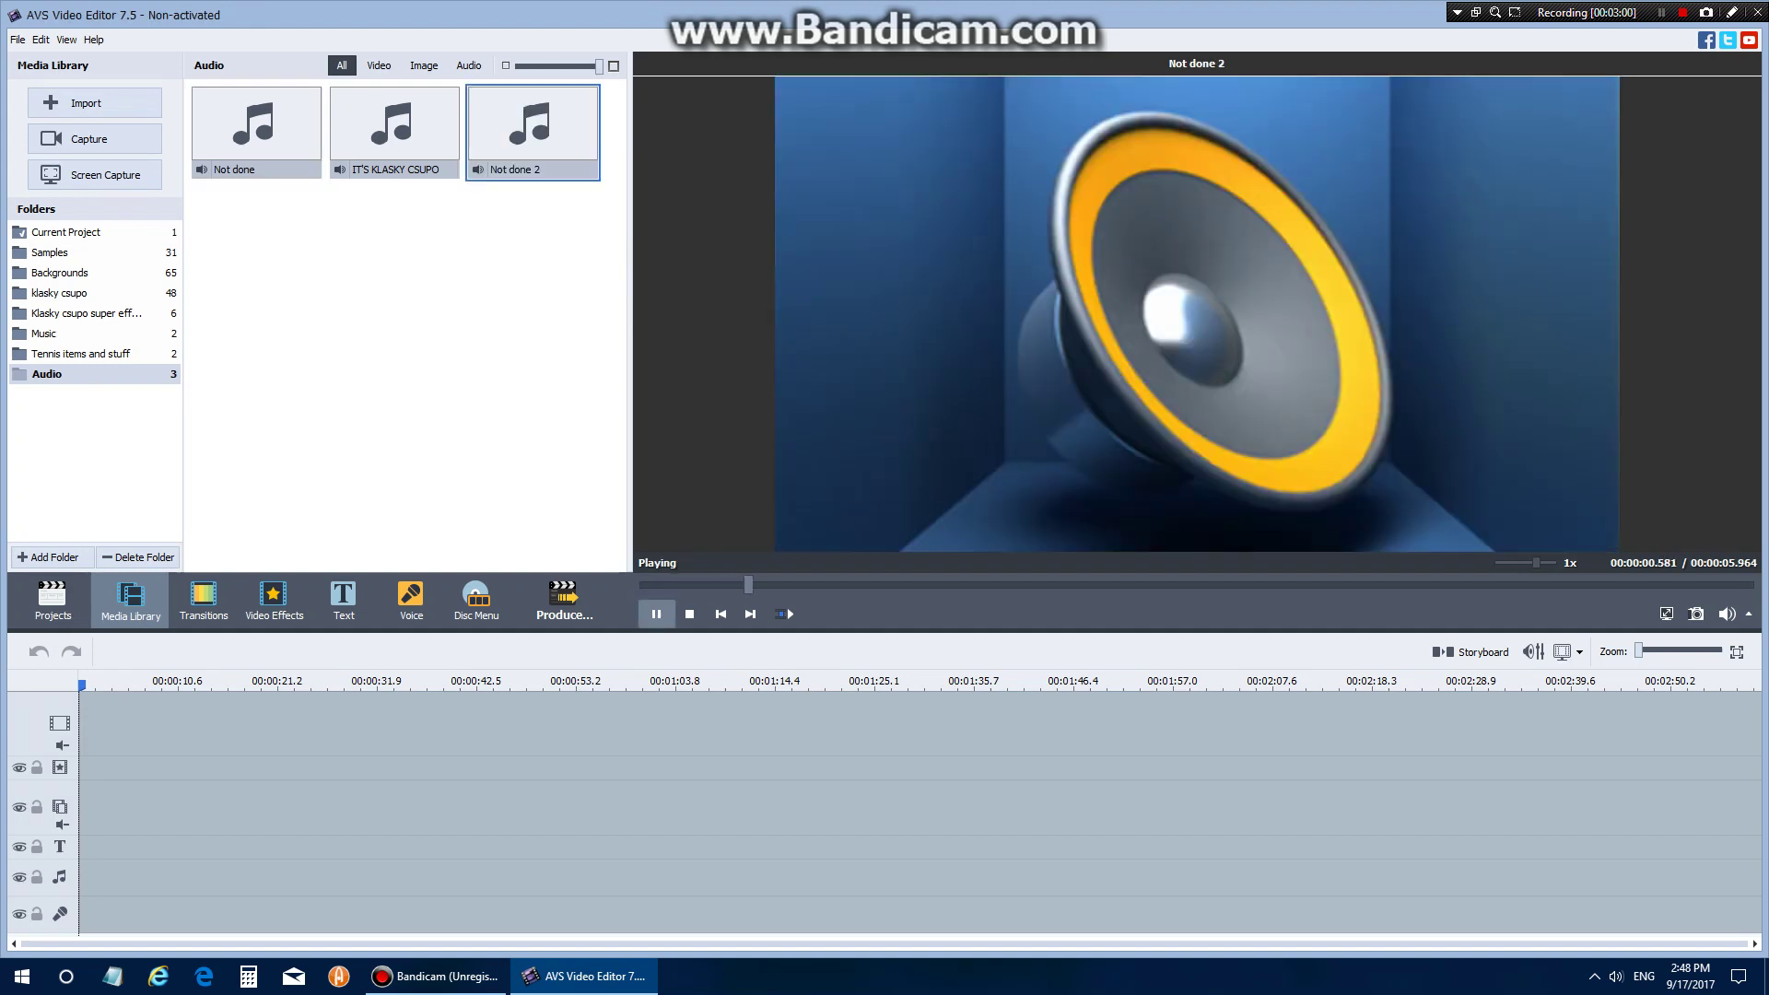
left_click(656, 614)
left_click(523, 142)
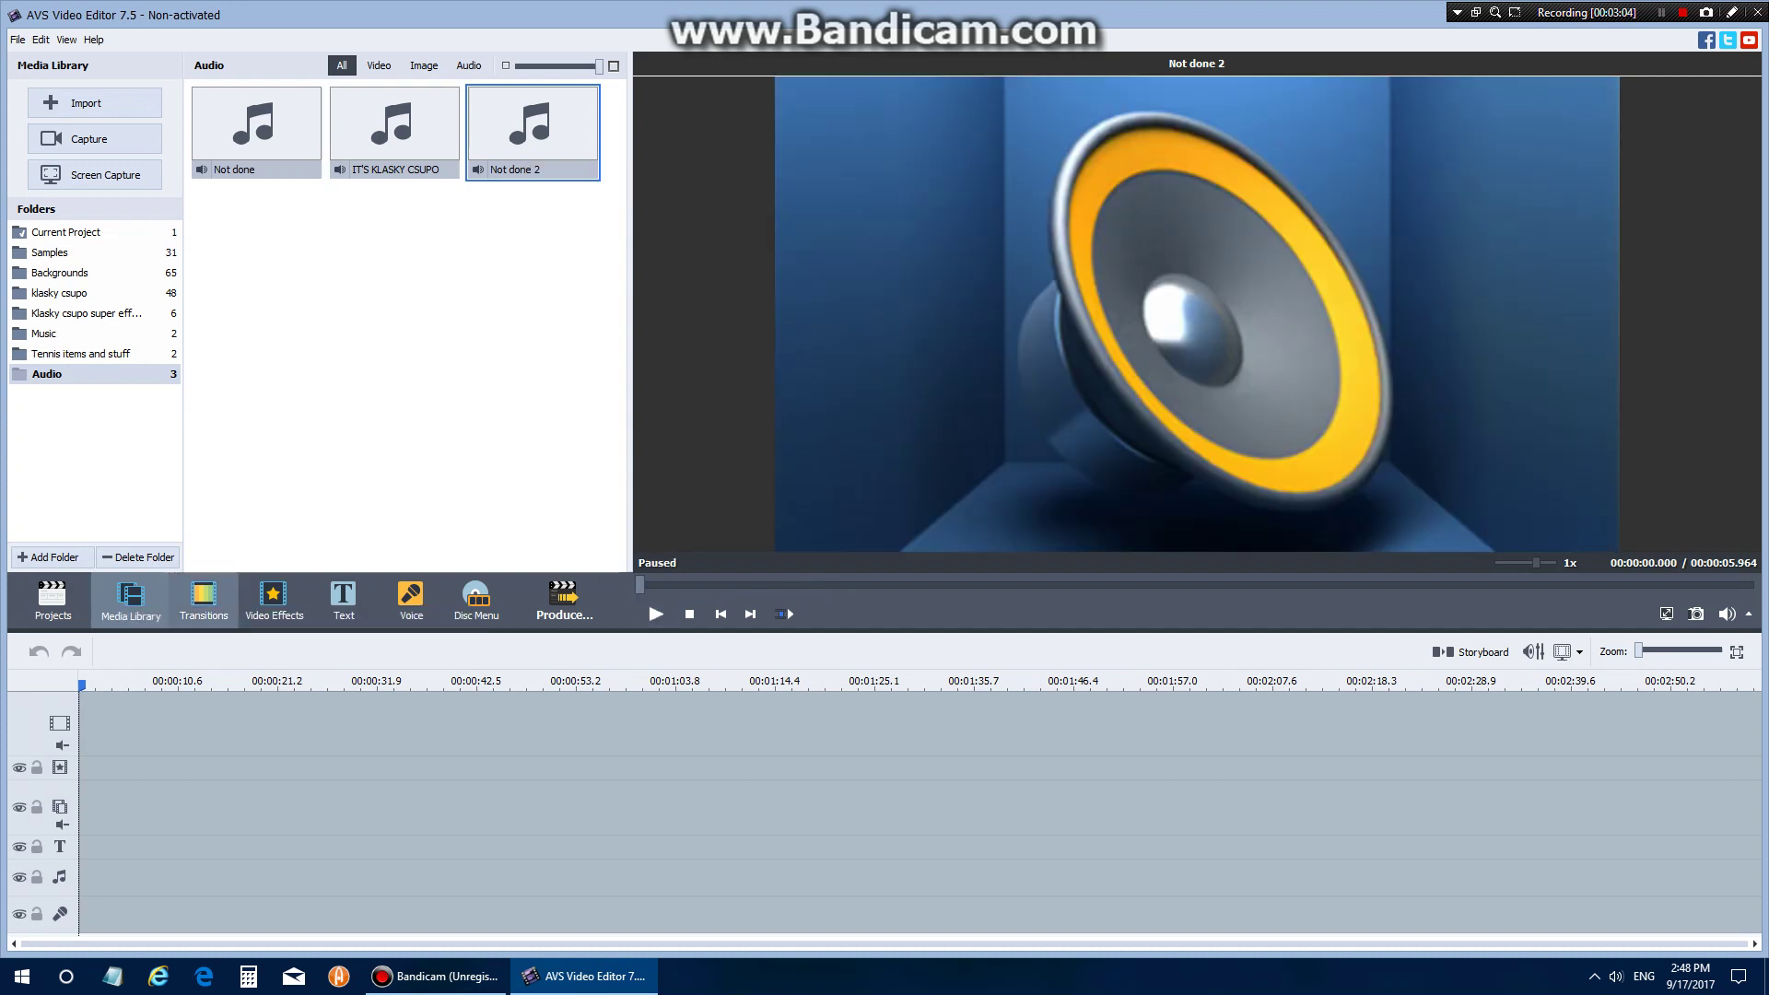
Step: Place the Klasky Csupo Robot Logo Reversed clip from the klasky csupo folder at the start of the main video track
left_click(65, 292)
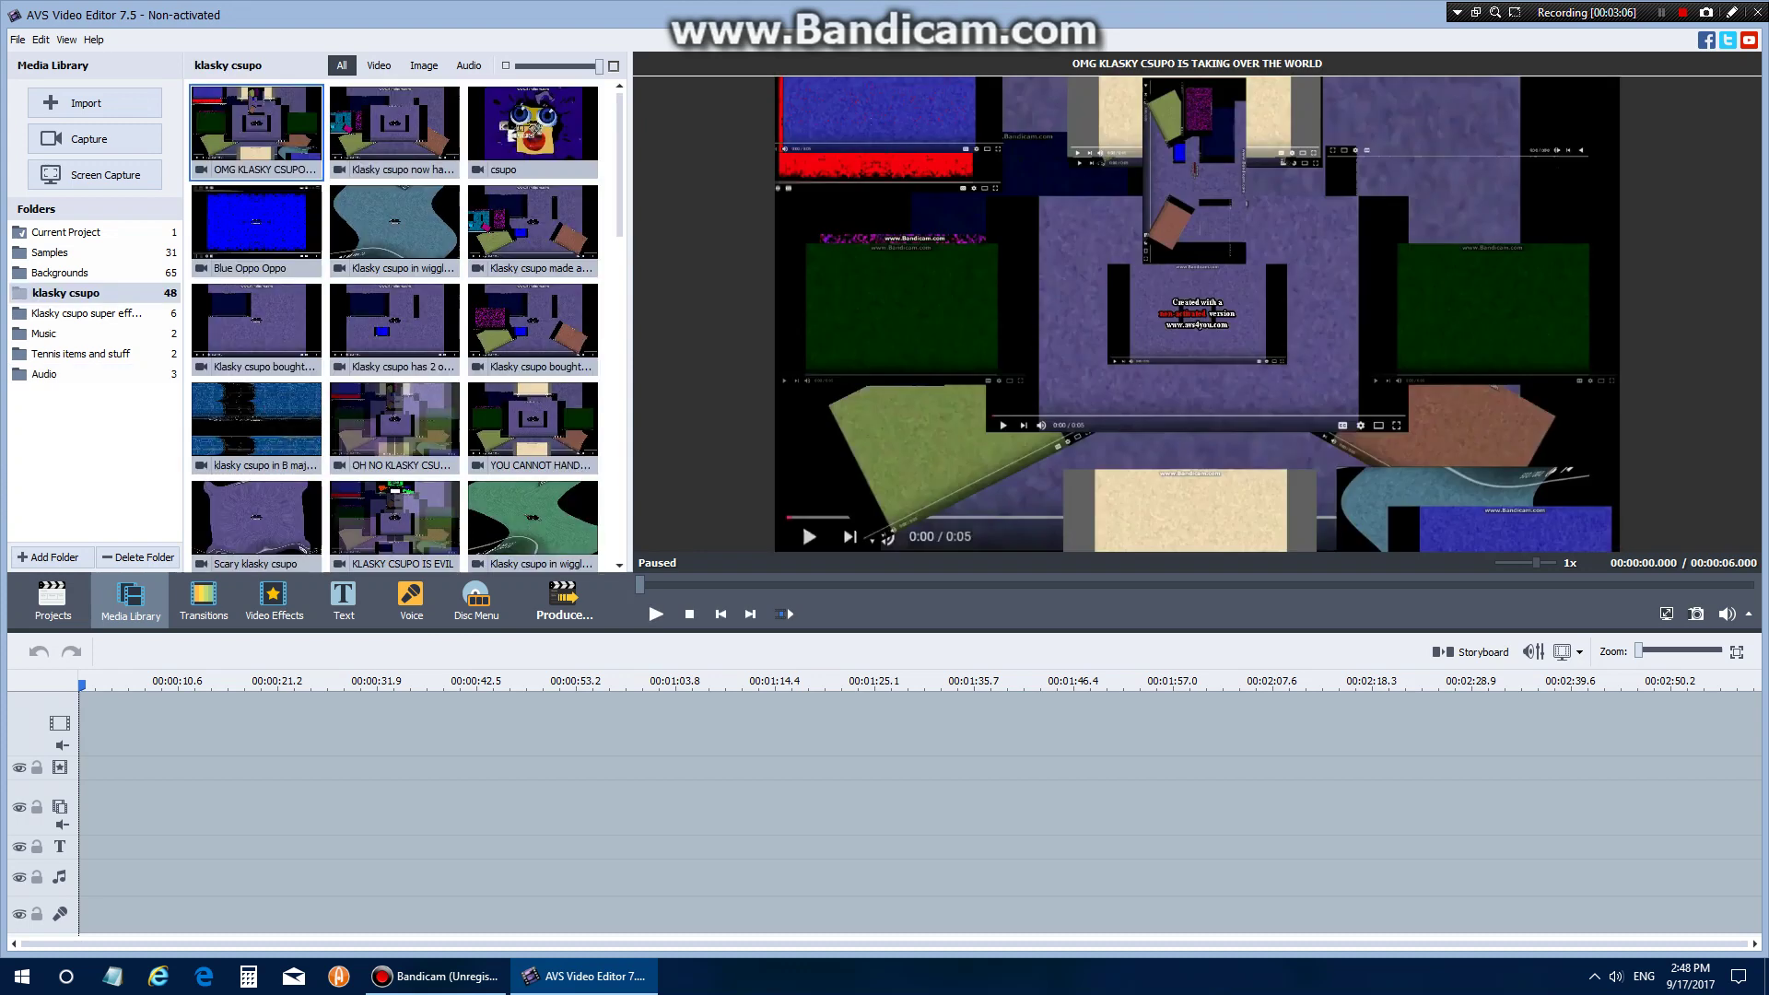
scroll(394, 323, "down", 10)
left_click(533, 516)
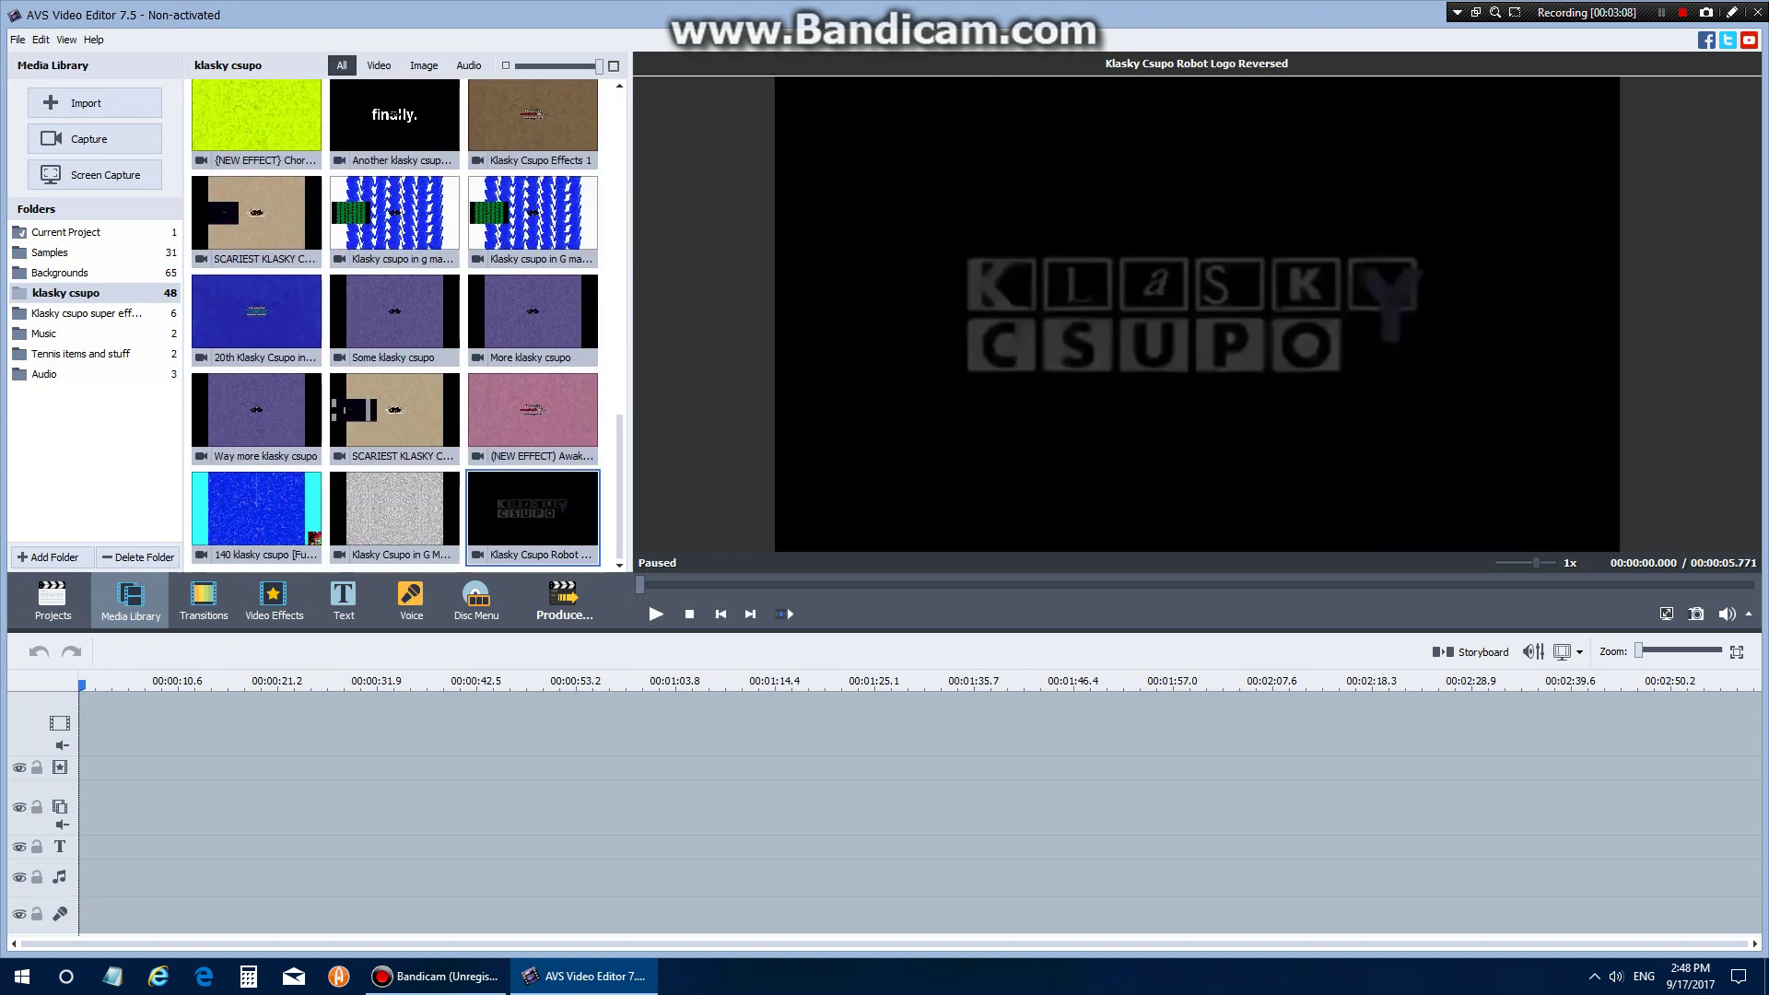
left_click_drag(532, 516, 101, 728)
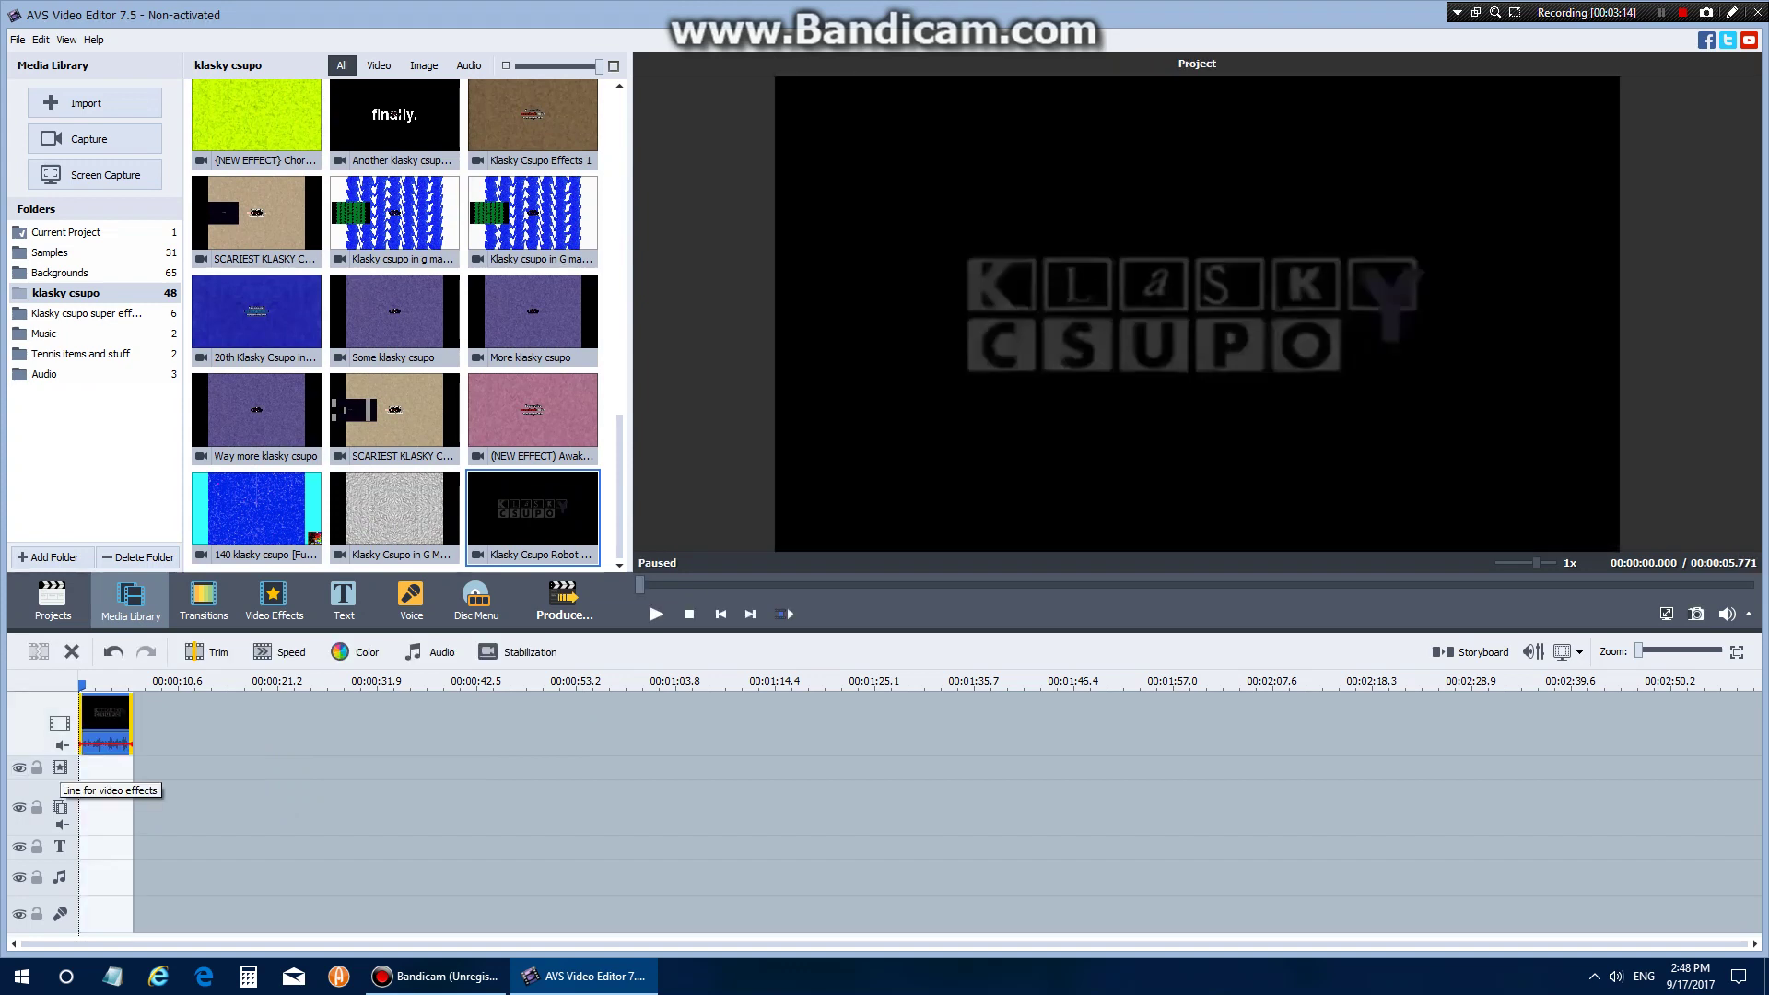
Step: Add a second video effects line, and apply a Flip effect on the first line, shortened to the clip's length
right_click(59, 767)
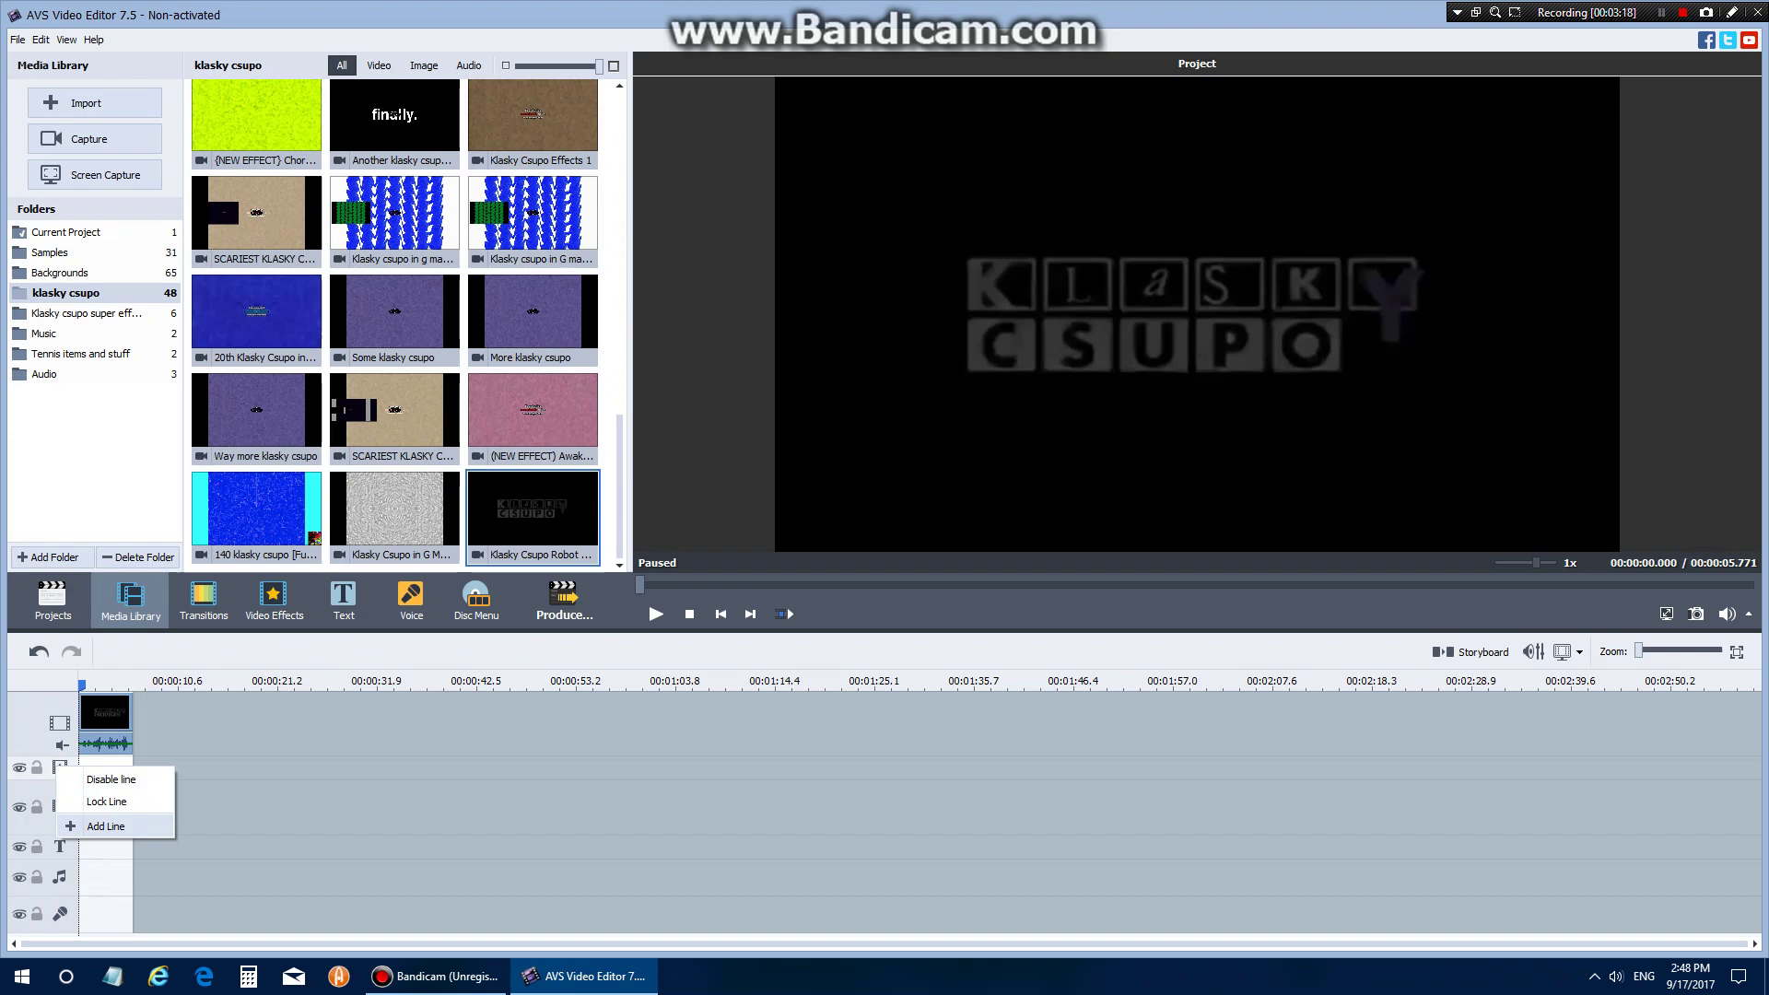
left_click(106, 827)
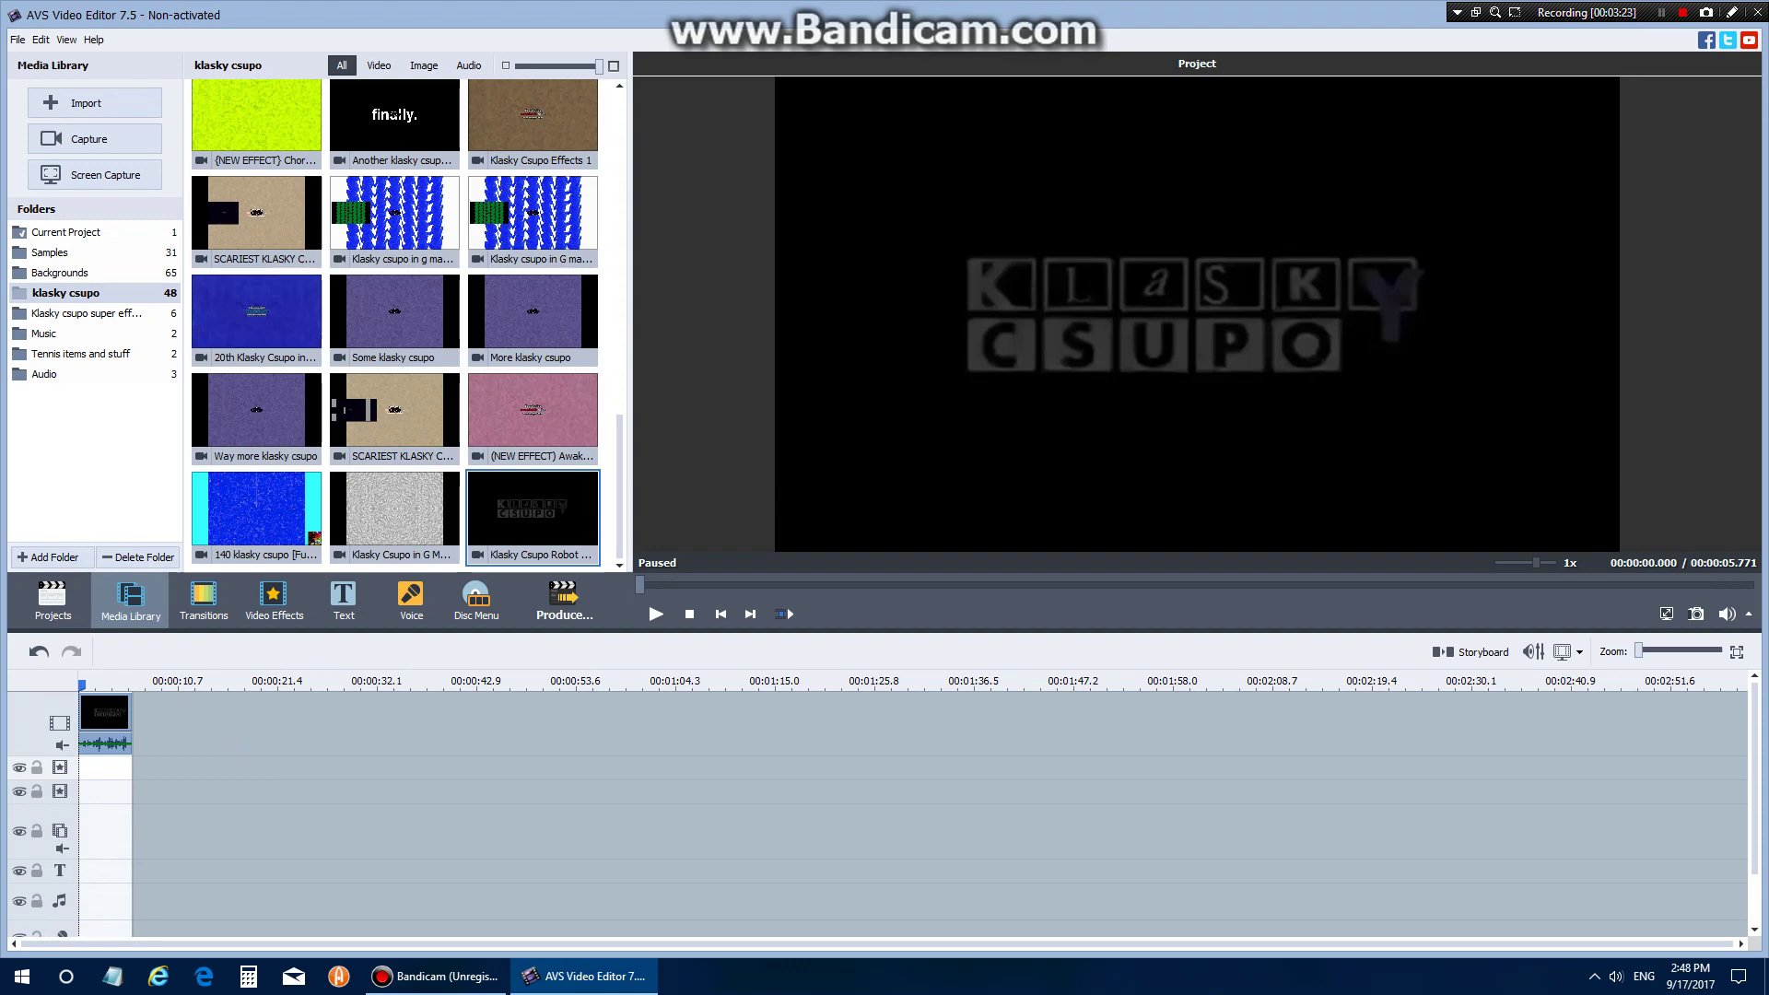
left_click(273, 601)
scroll(394, 322, "down", 5)
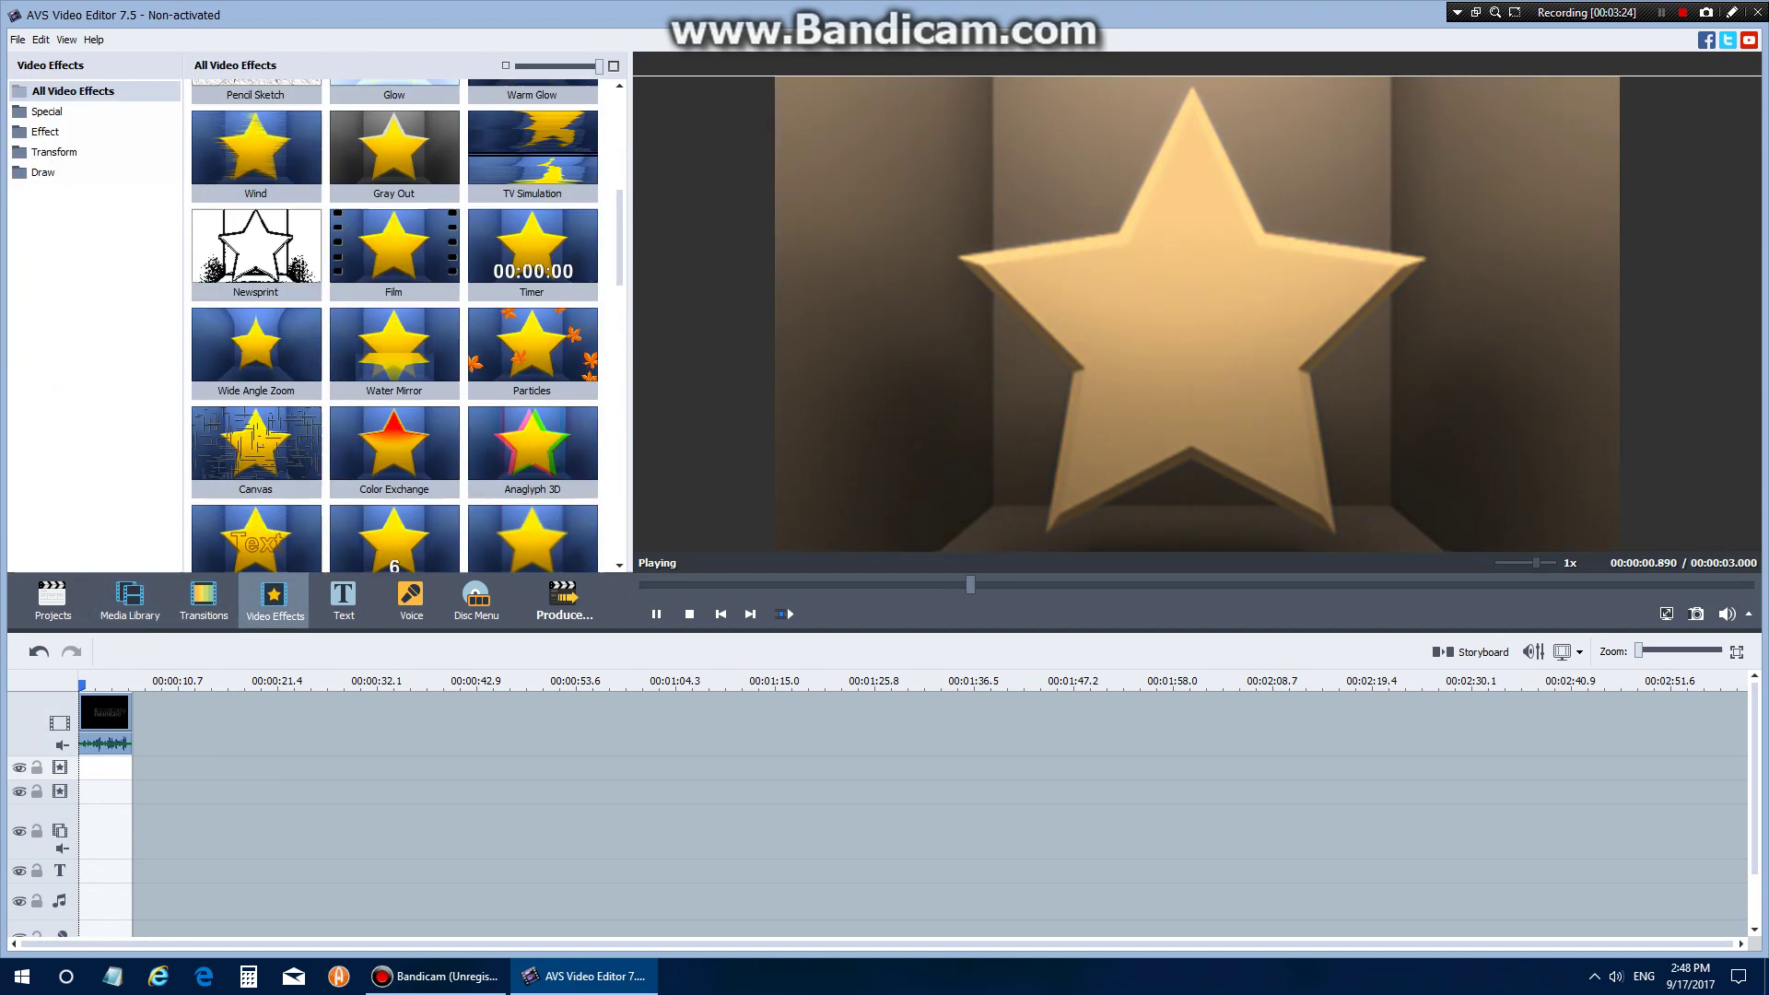
scroll(394, 323, "down", 5)
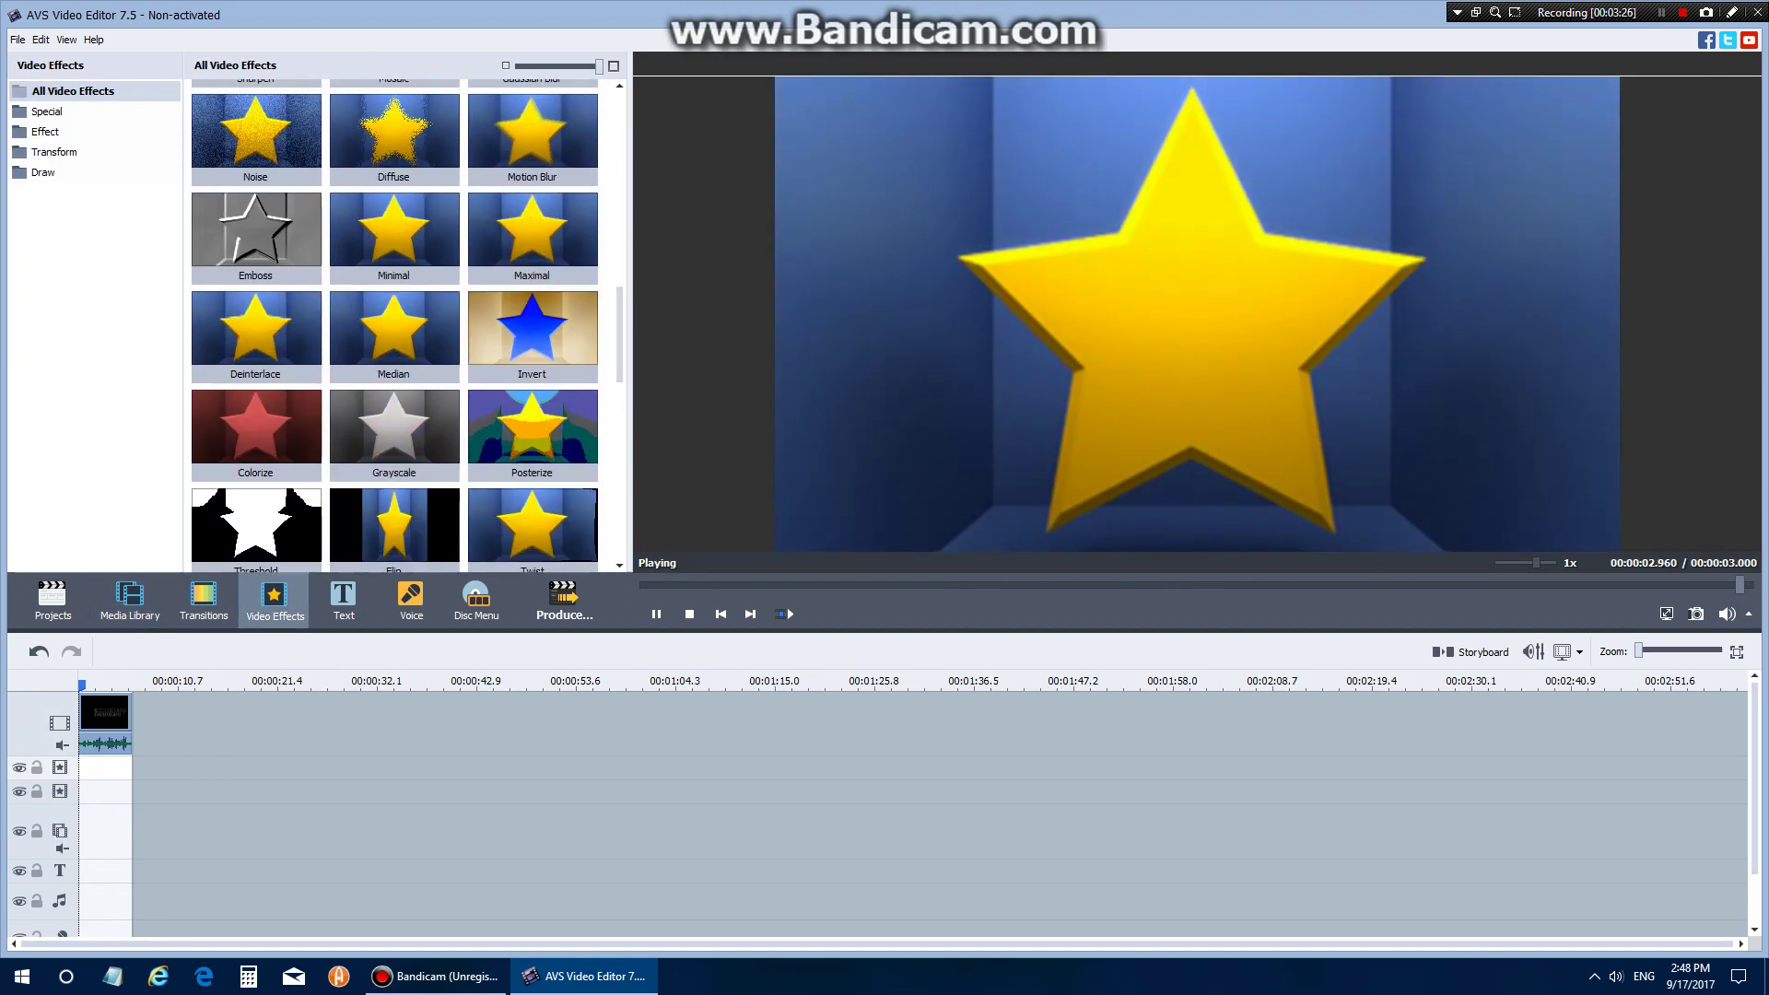
left_click_drag(393, 515, 169, 768)
left_click_drag(632, 768, 131, 768)
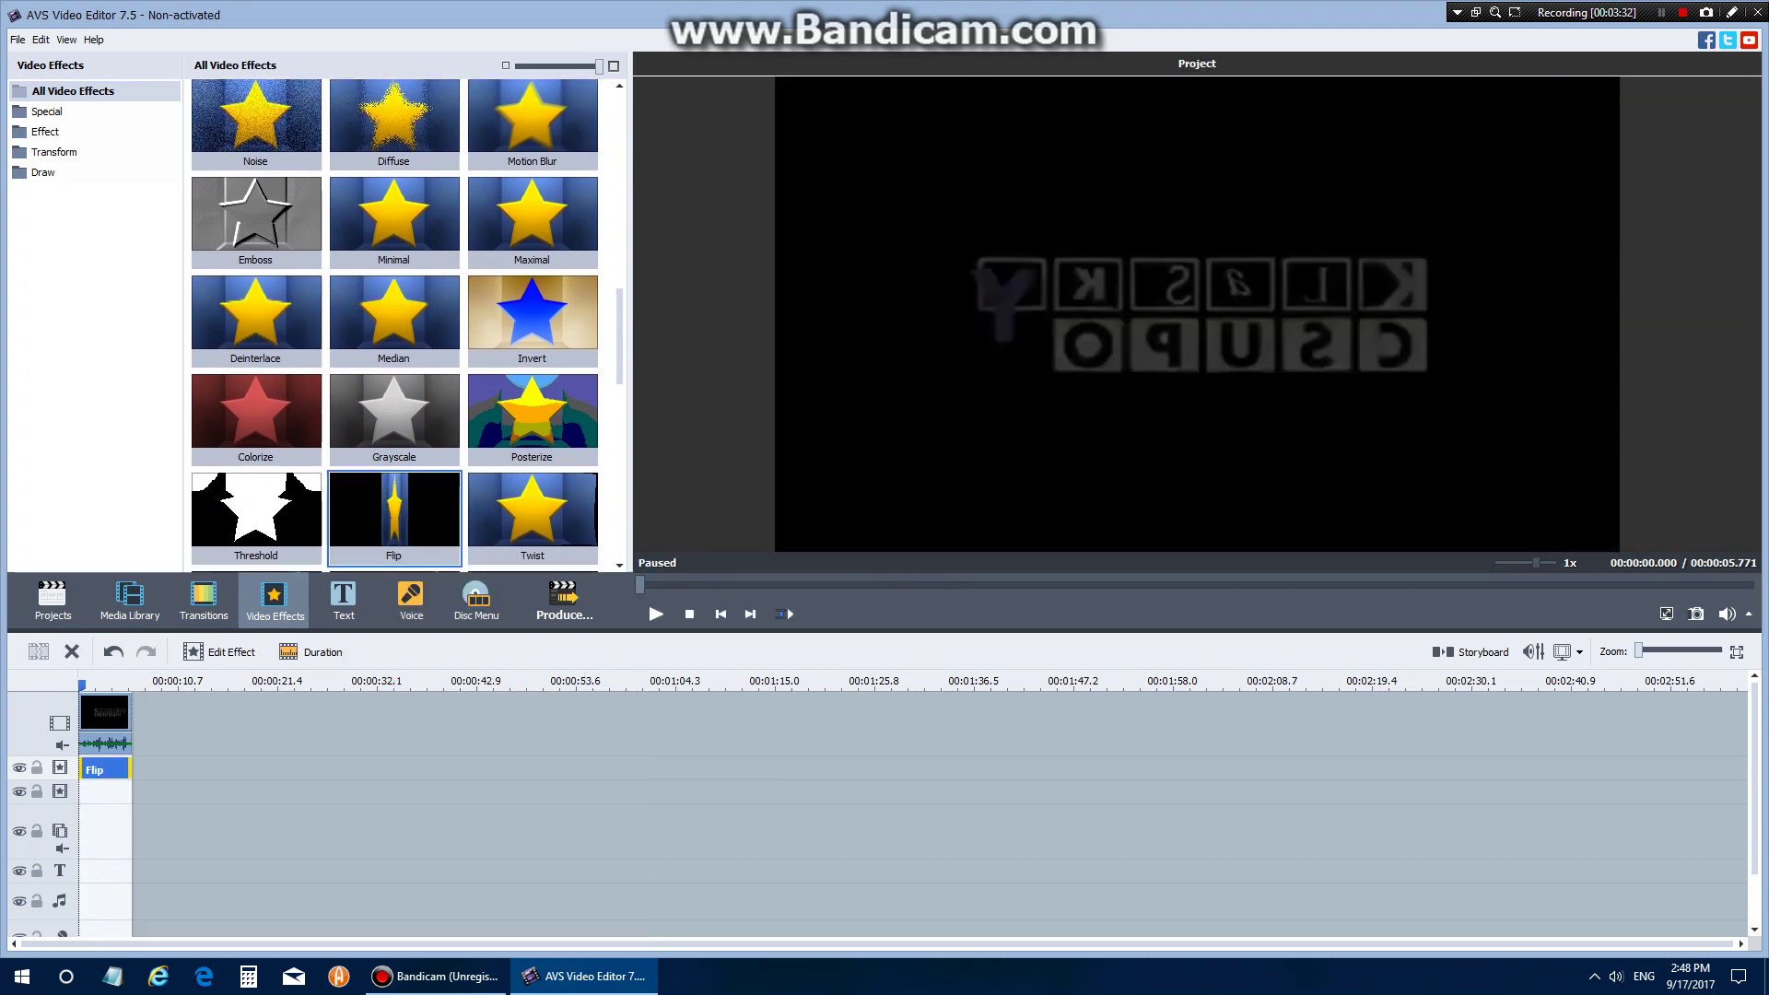
Step: Apply another Flip effect on the second effects line, shortened to the clip's length, enable its Vertical option and preview the project briefly
left_click_drag(395, 516, 94, 792)
left_click_drag(168, 852, 166, 794)
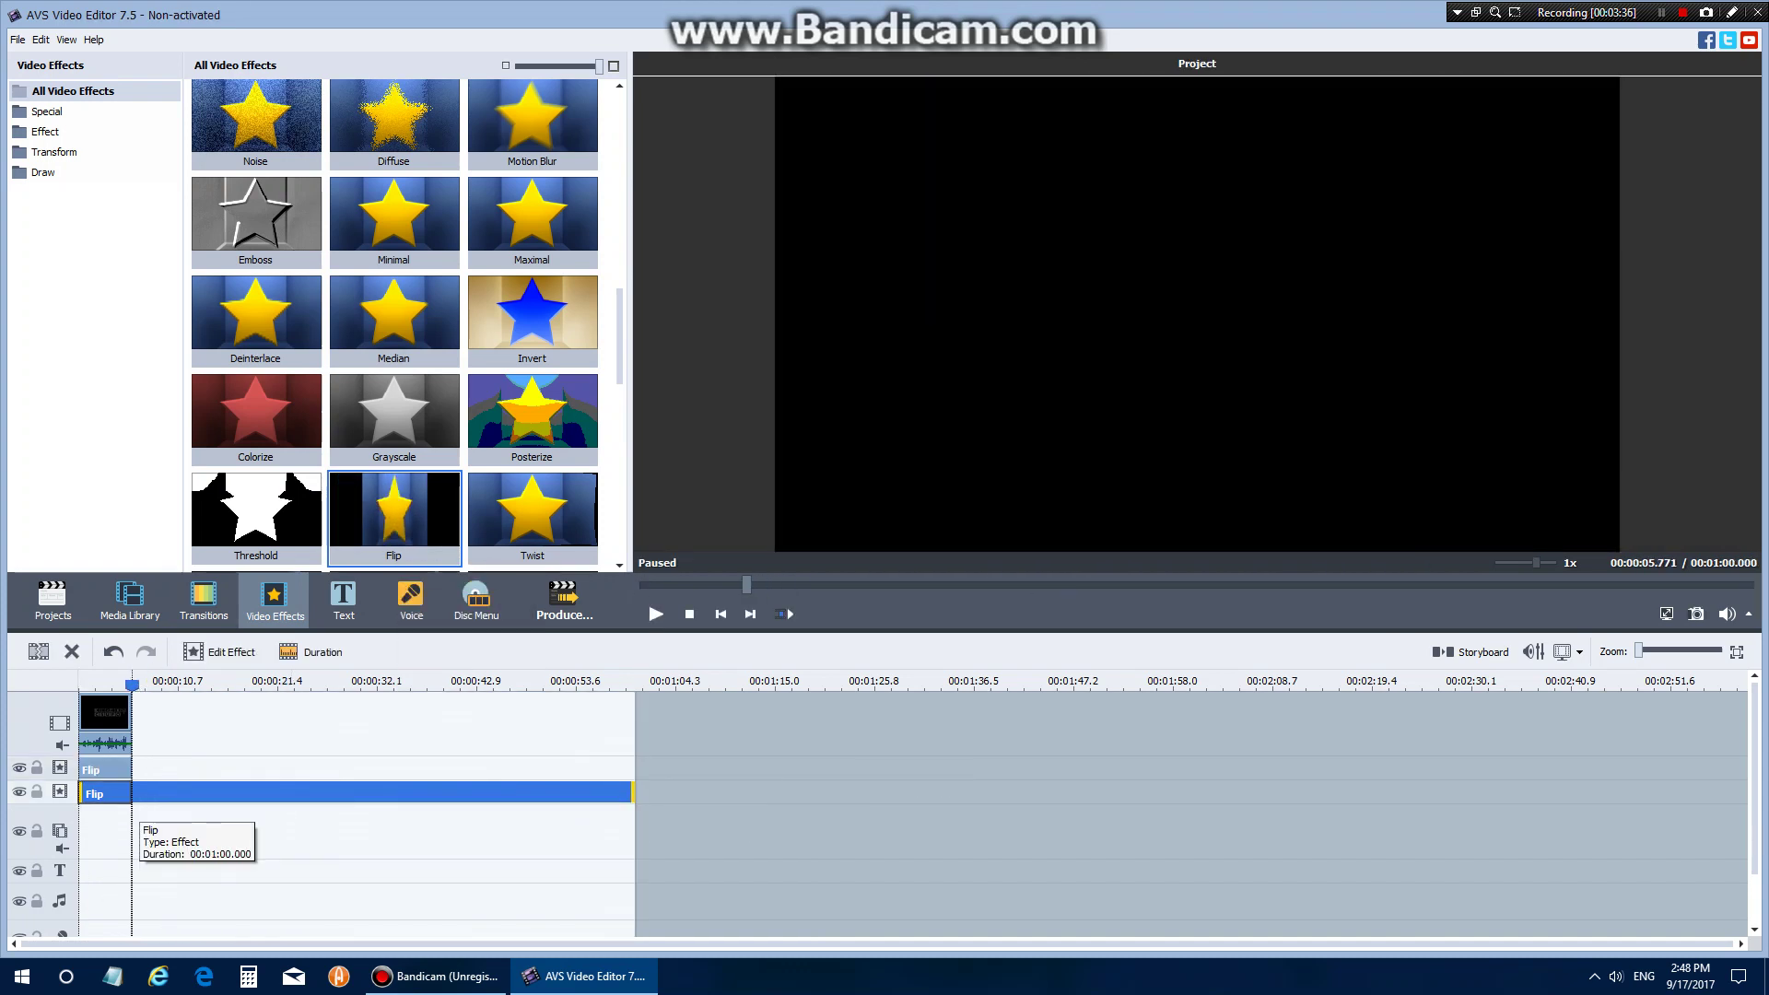
left_click(241, 655)
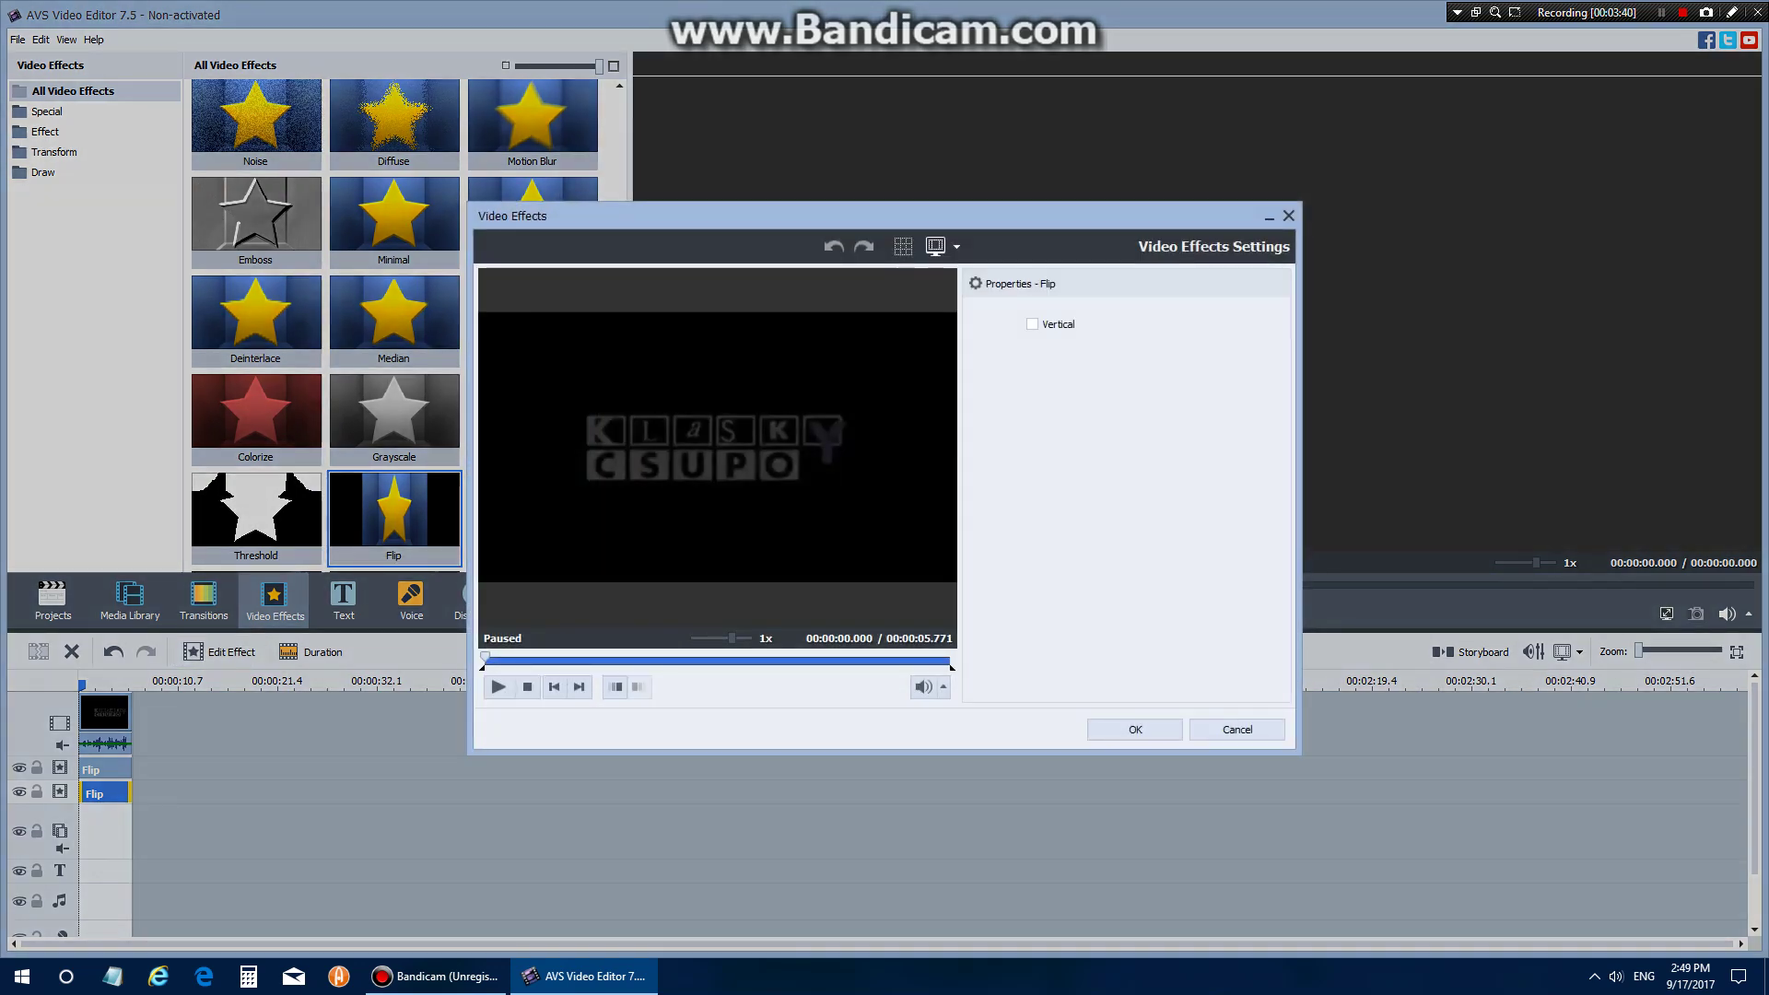
left_click(1032, 324)
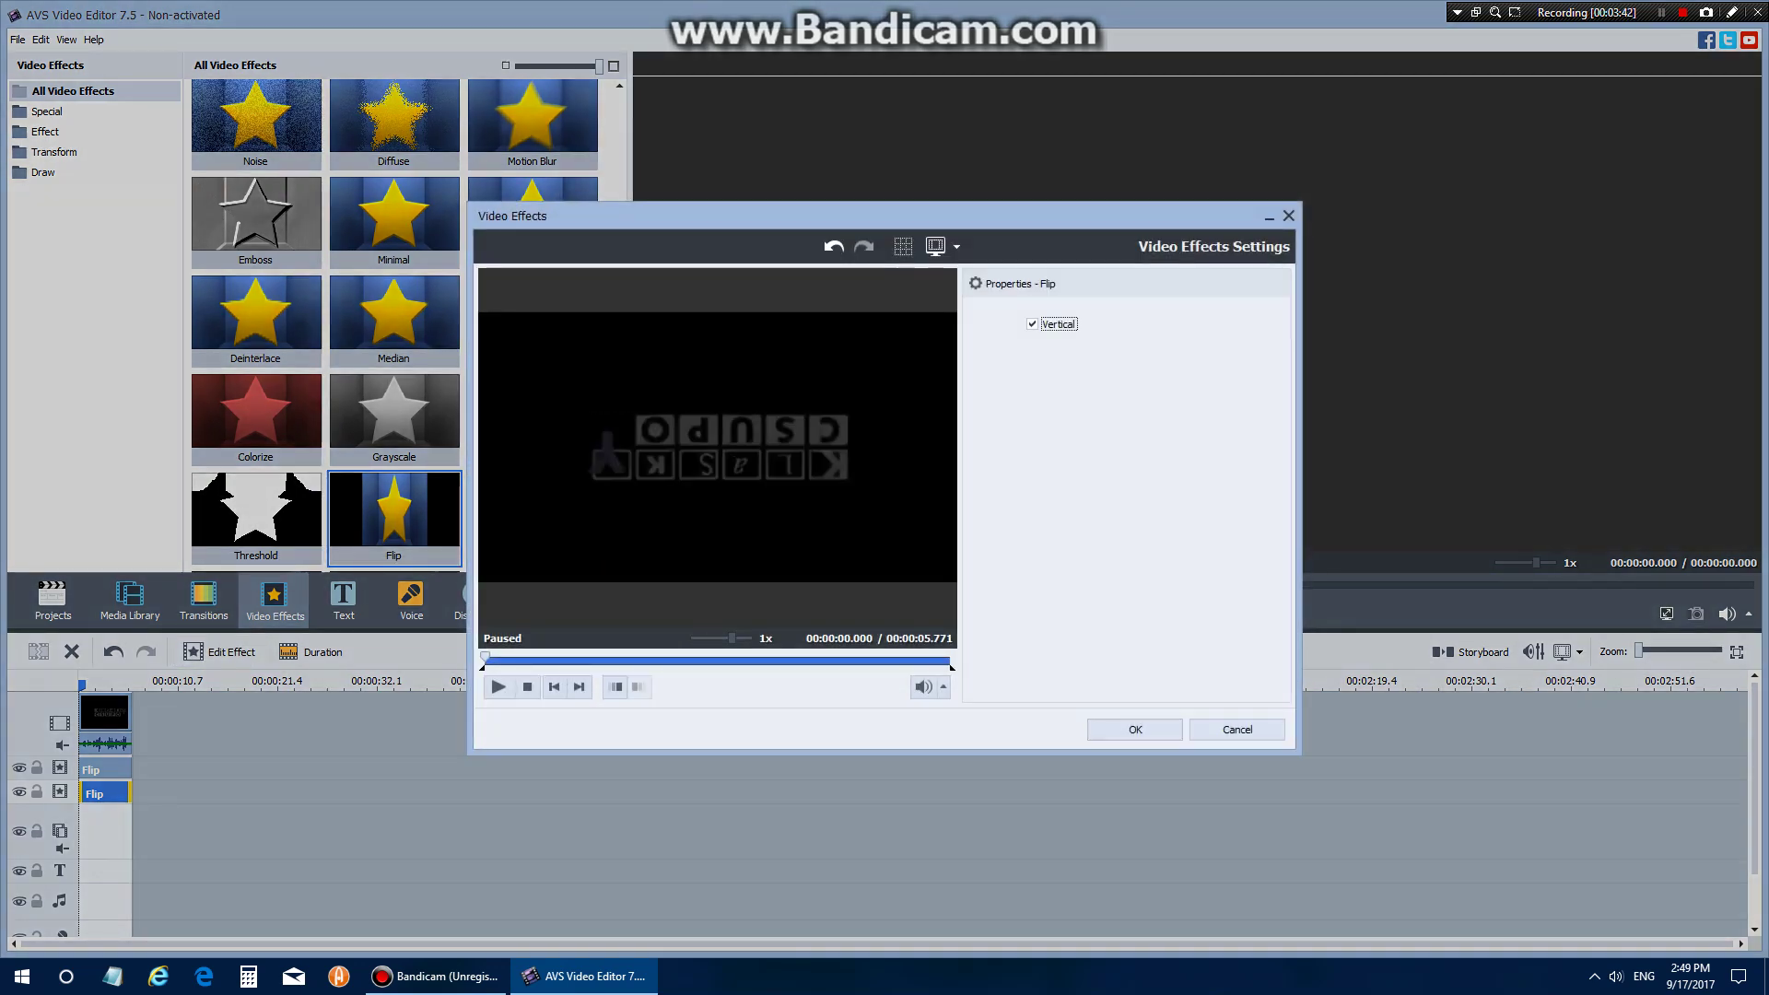
left_click(1135, 729)
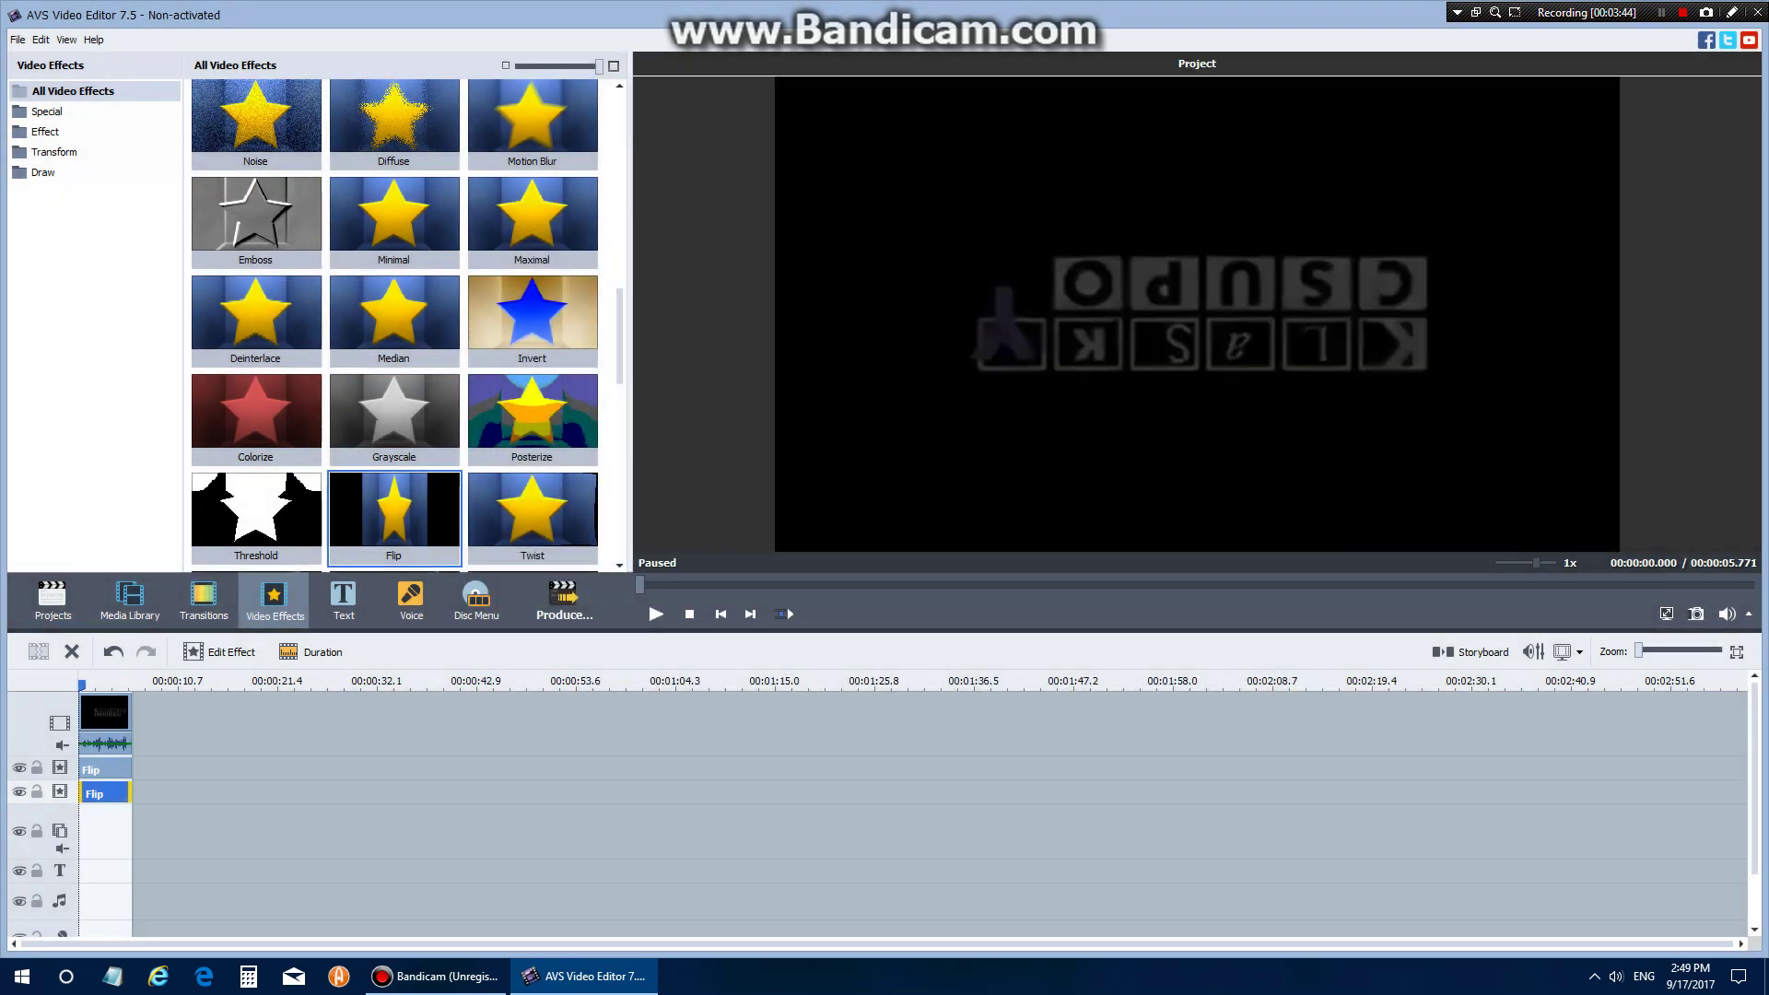
left_click(656, 613)
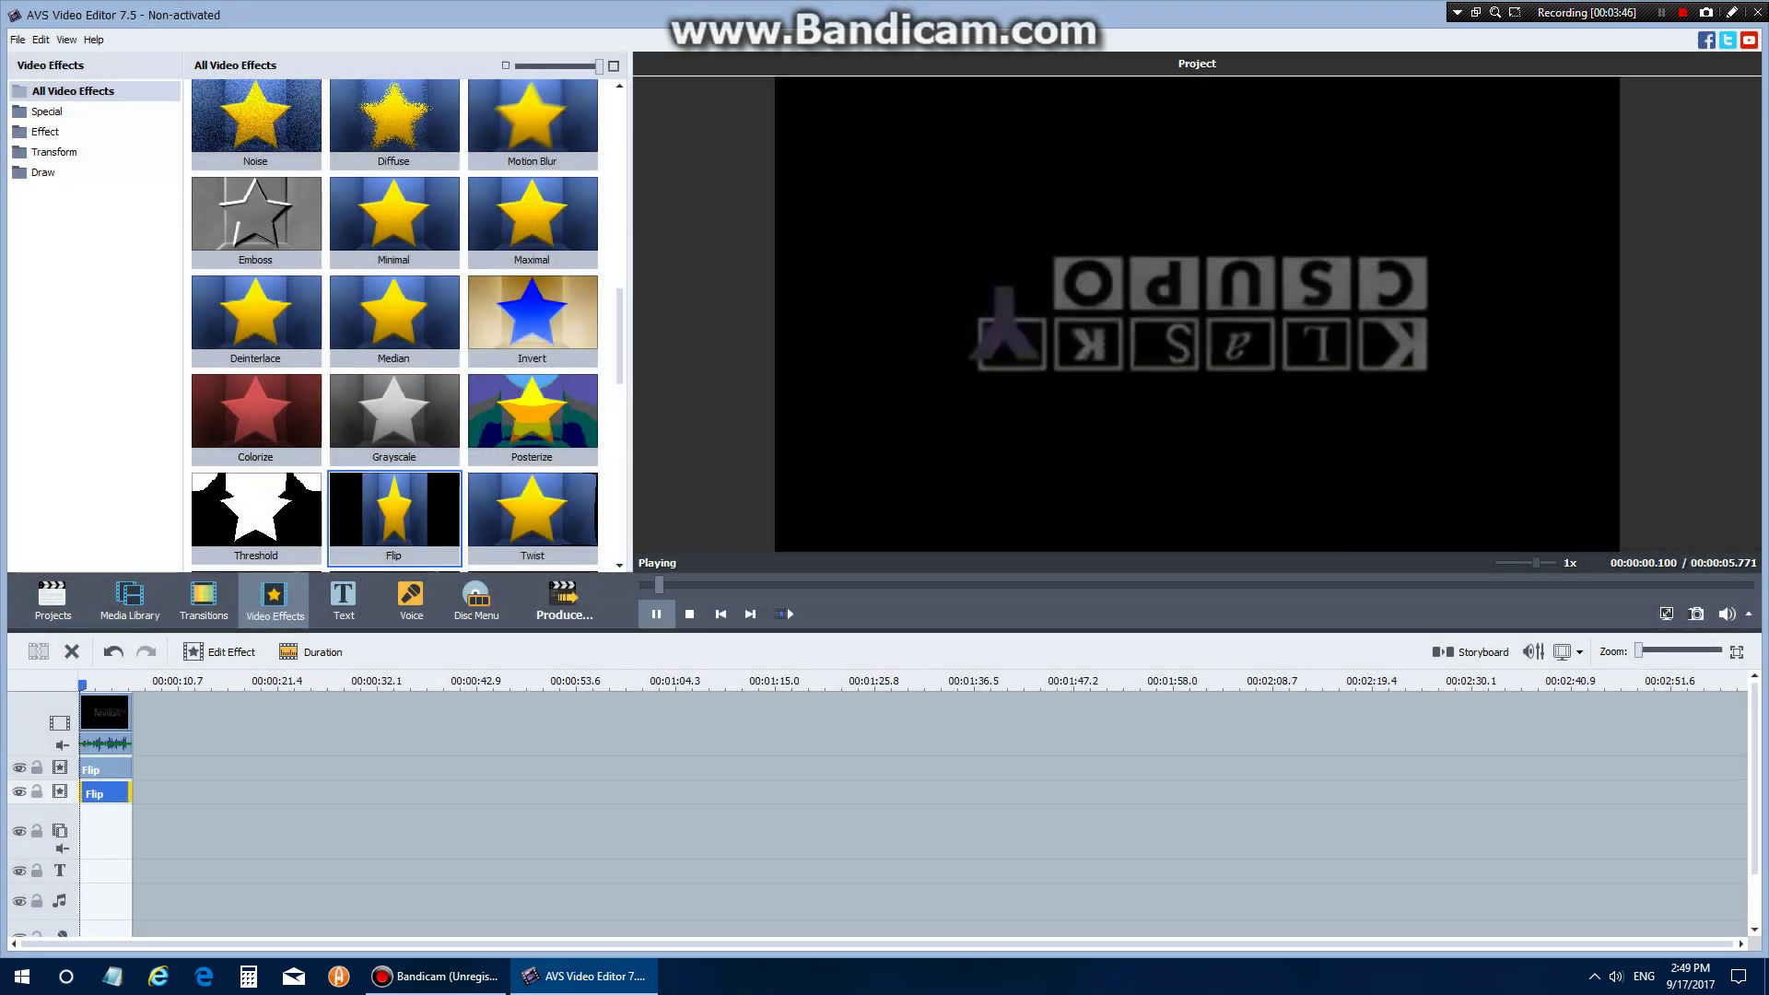
left_click(656, 613)
Step: Mute the logo clip's original audio by choosing the Mute audio option in its Speed settings
left_click(105, 712)
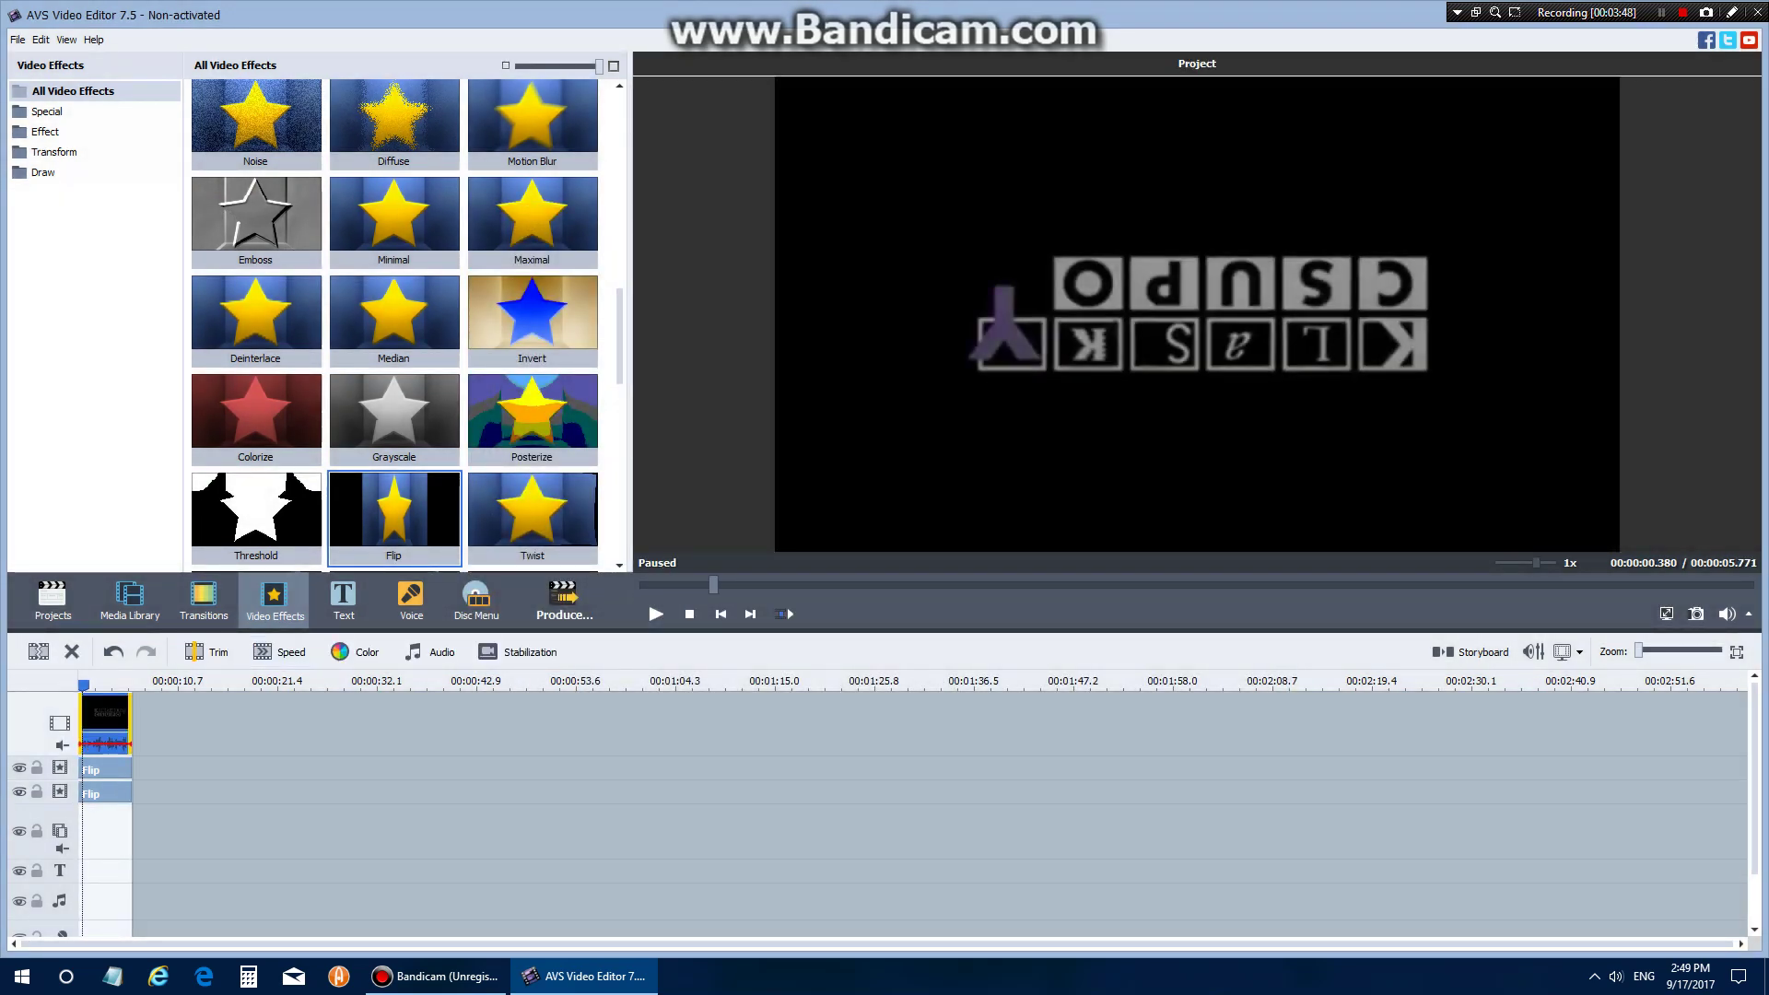
left_click(280, 651)
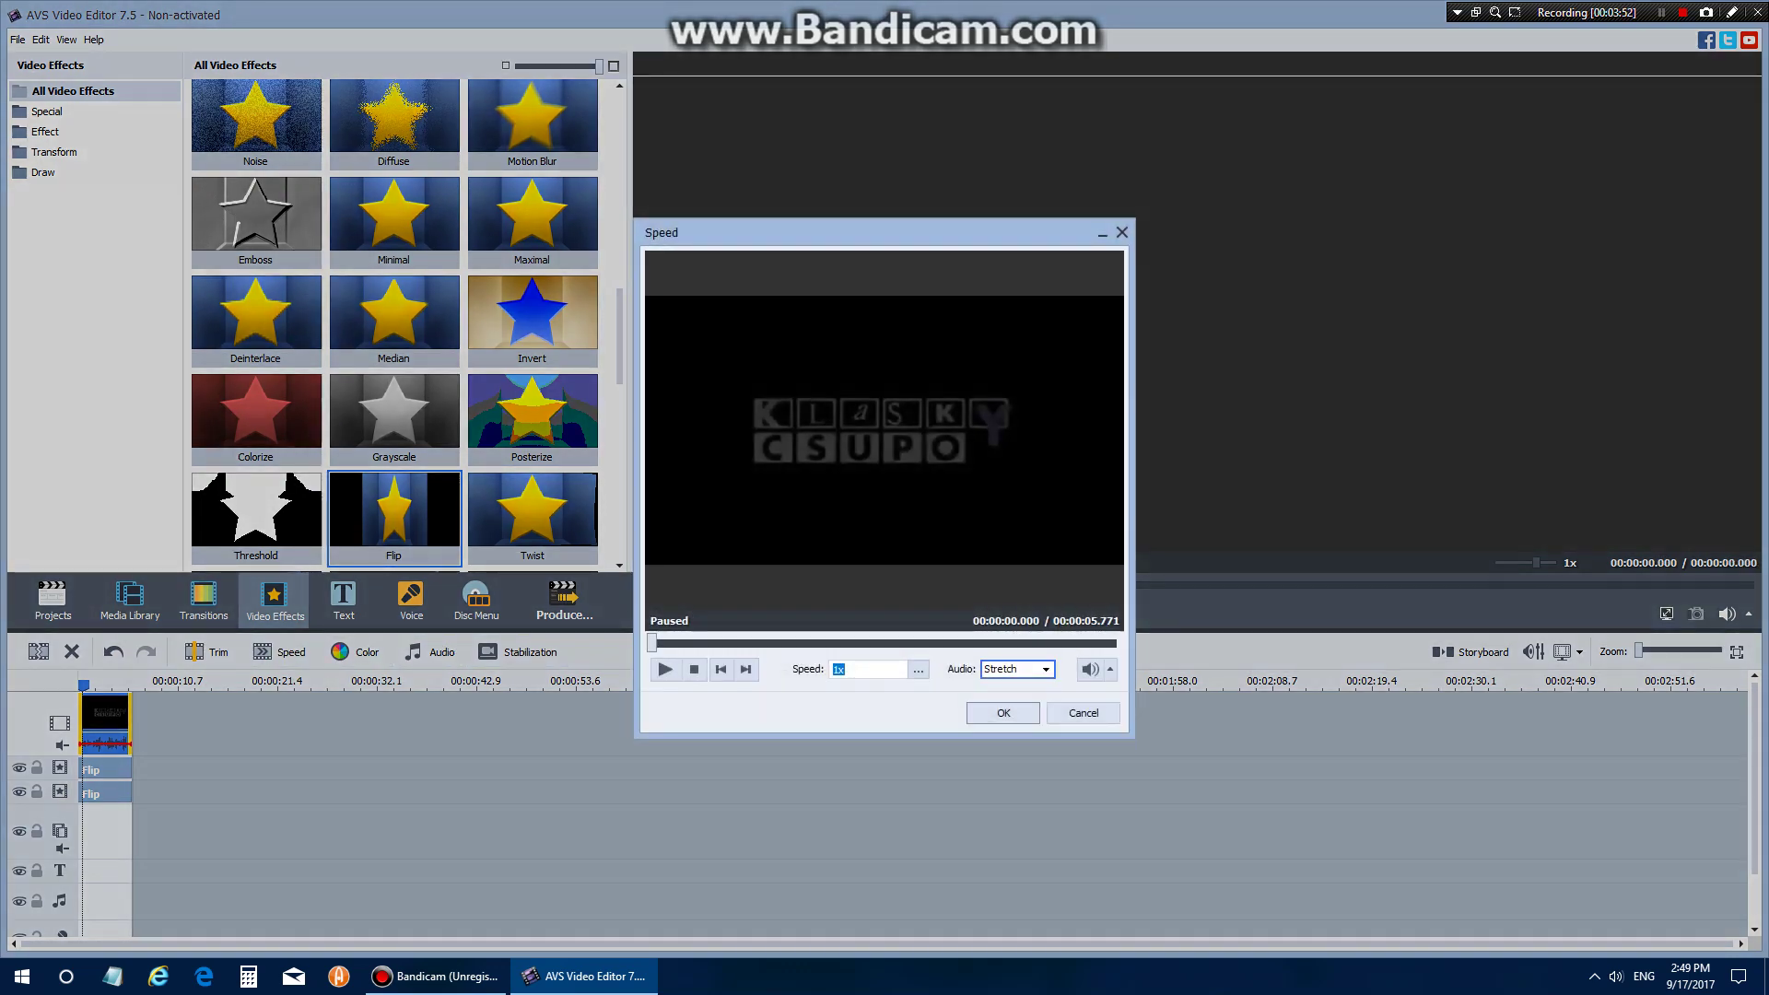
left_click(1017, 669)
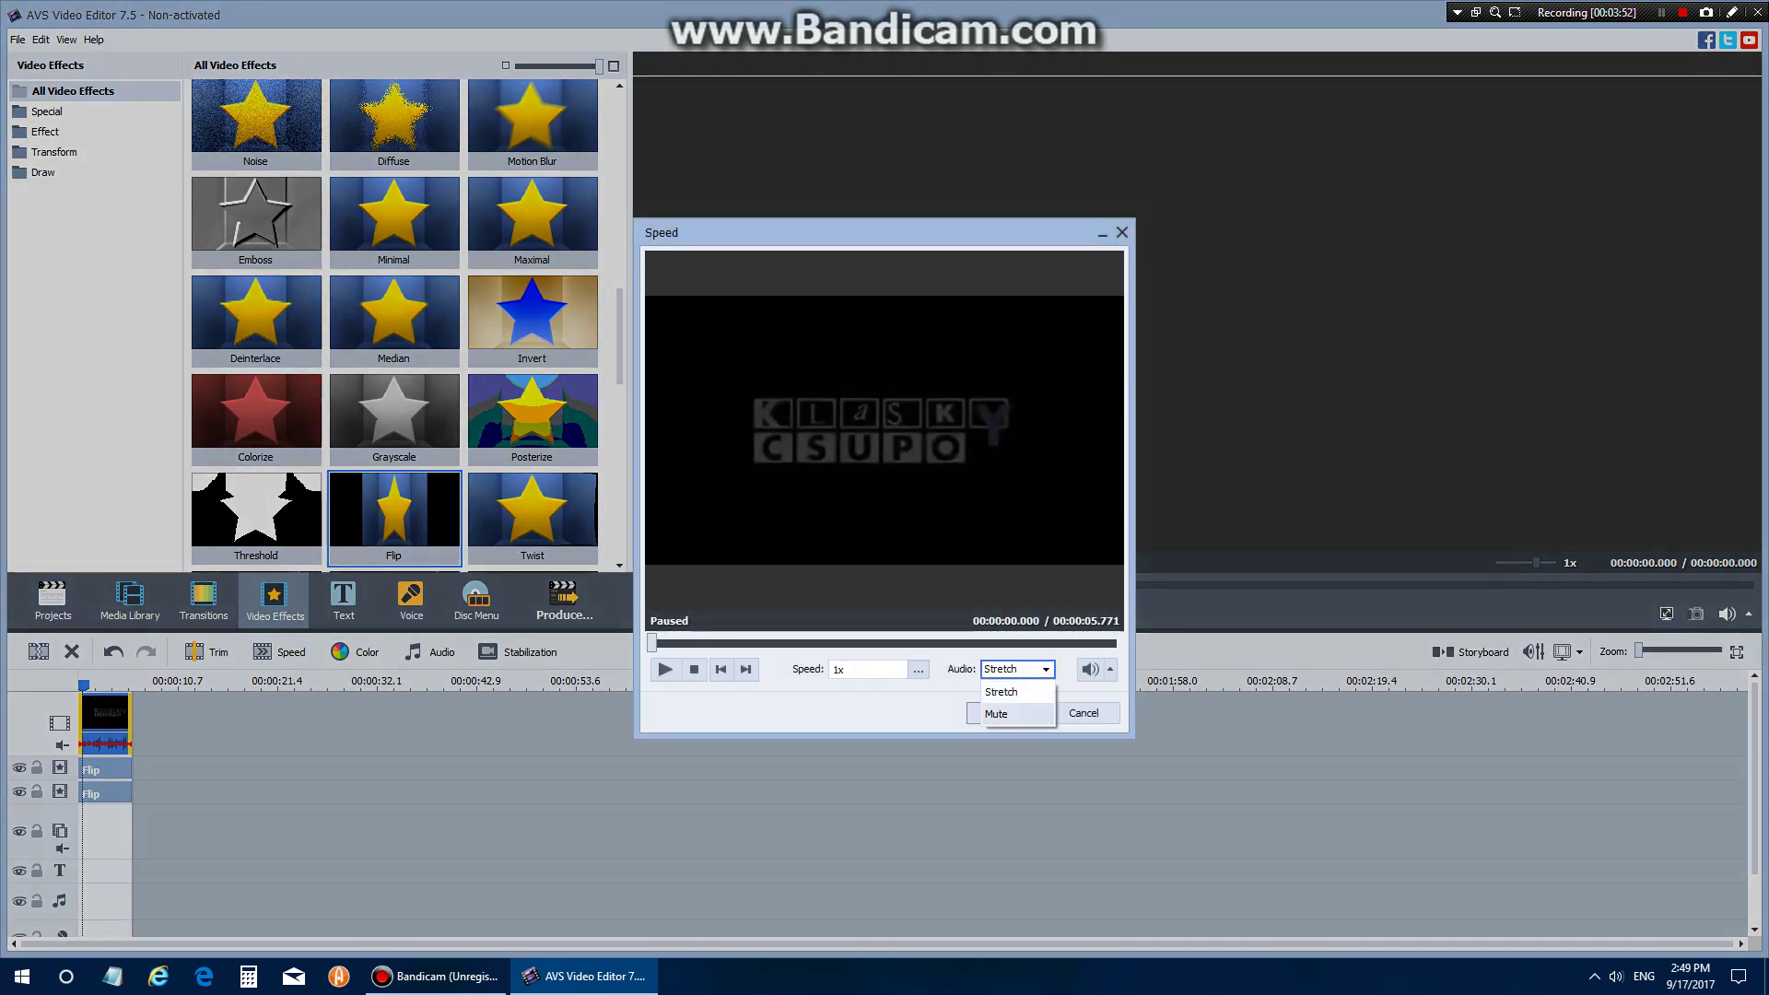
left_click(1004, 709)
left_click(1002, 712)
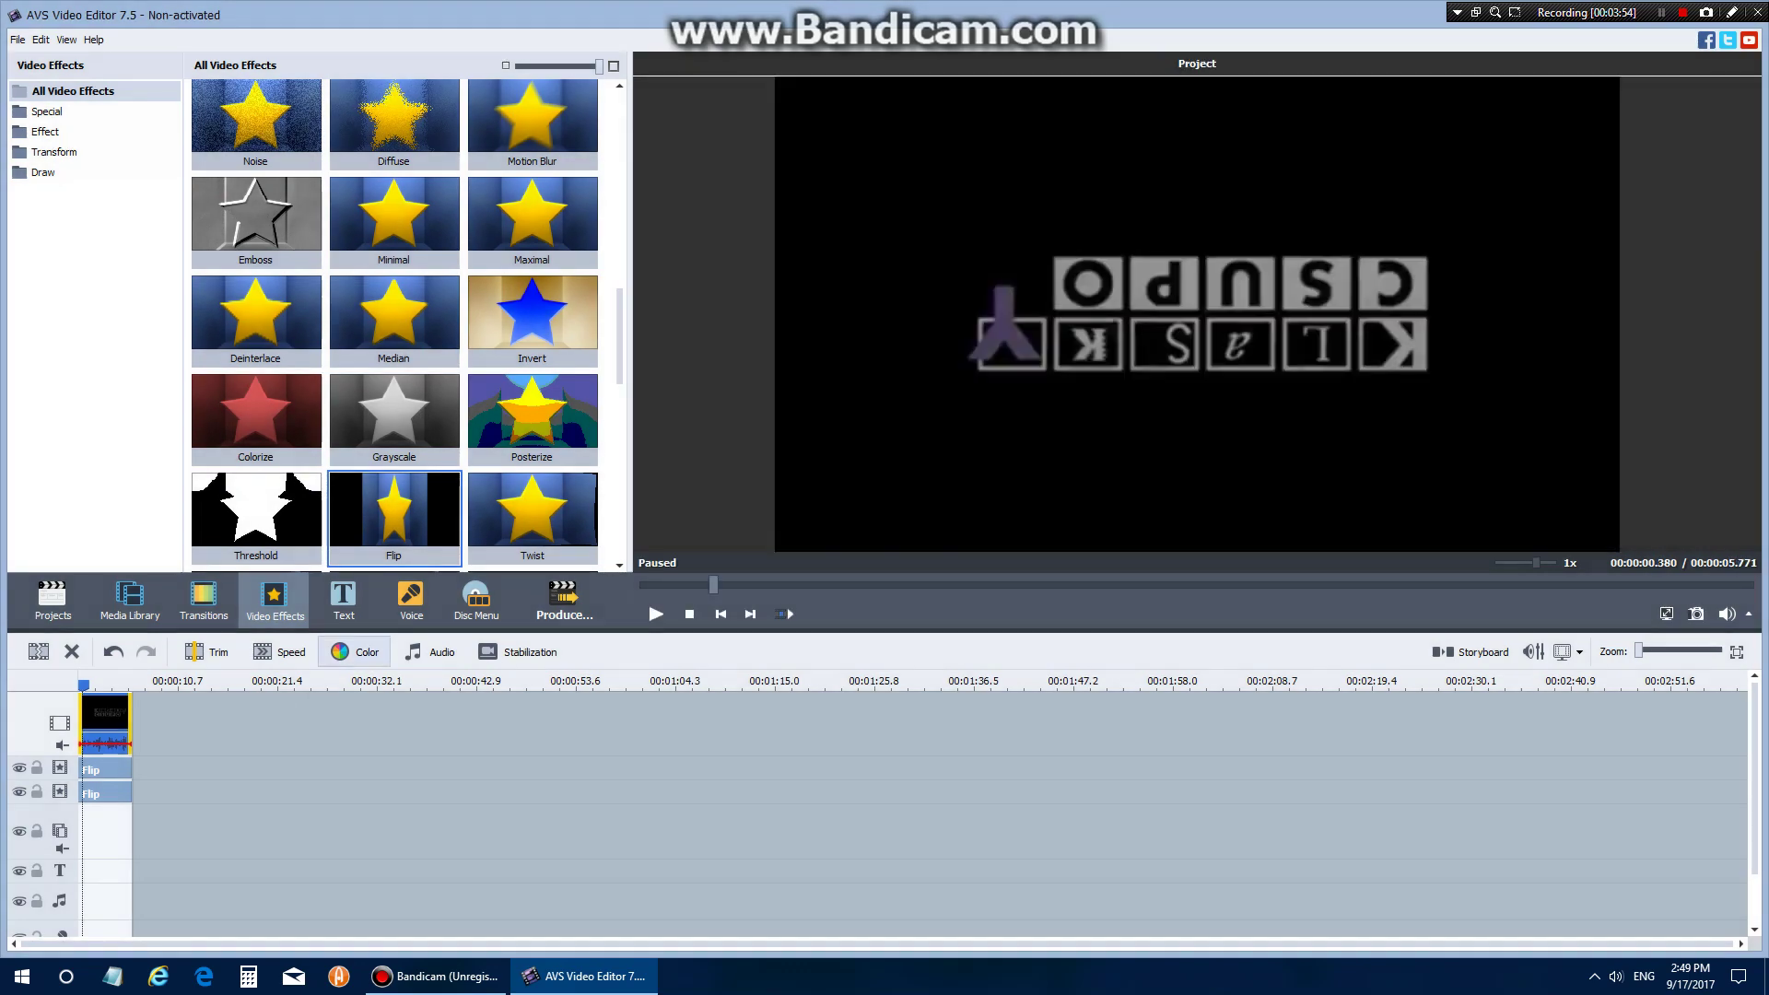
Step: Set the logo clip's Hue to 95 in Color Correction, preview it briefly and apply the change
left_click(354, 651)
left_click(355, 651)
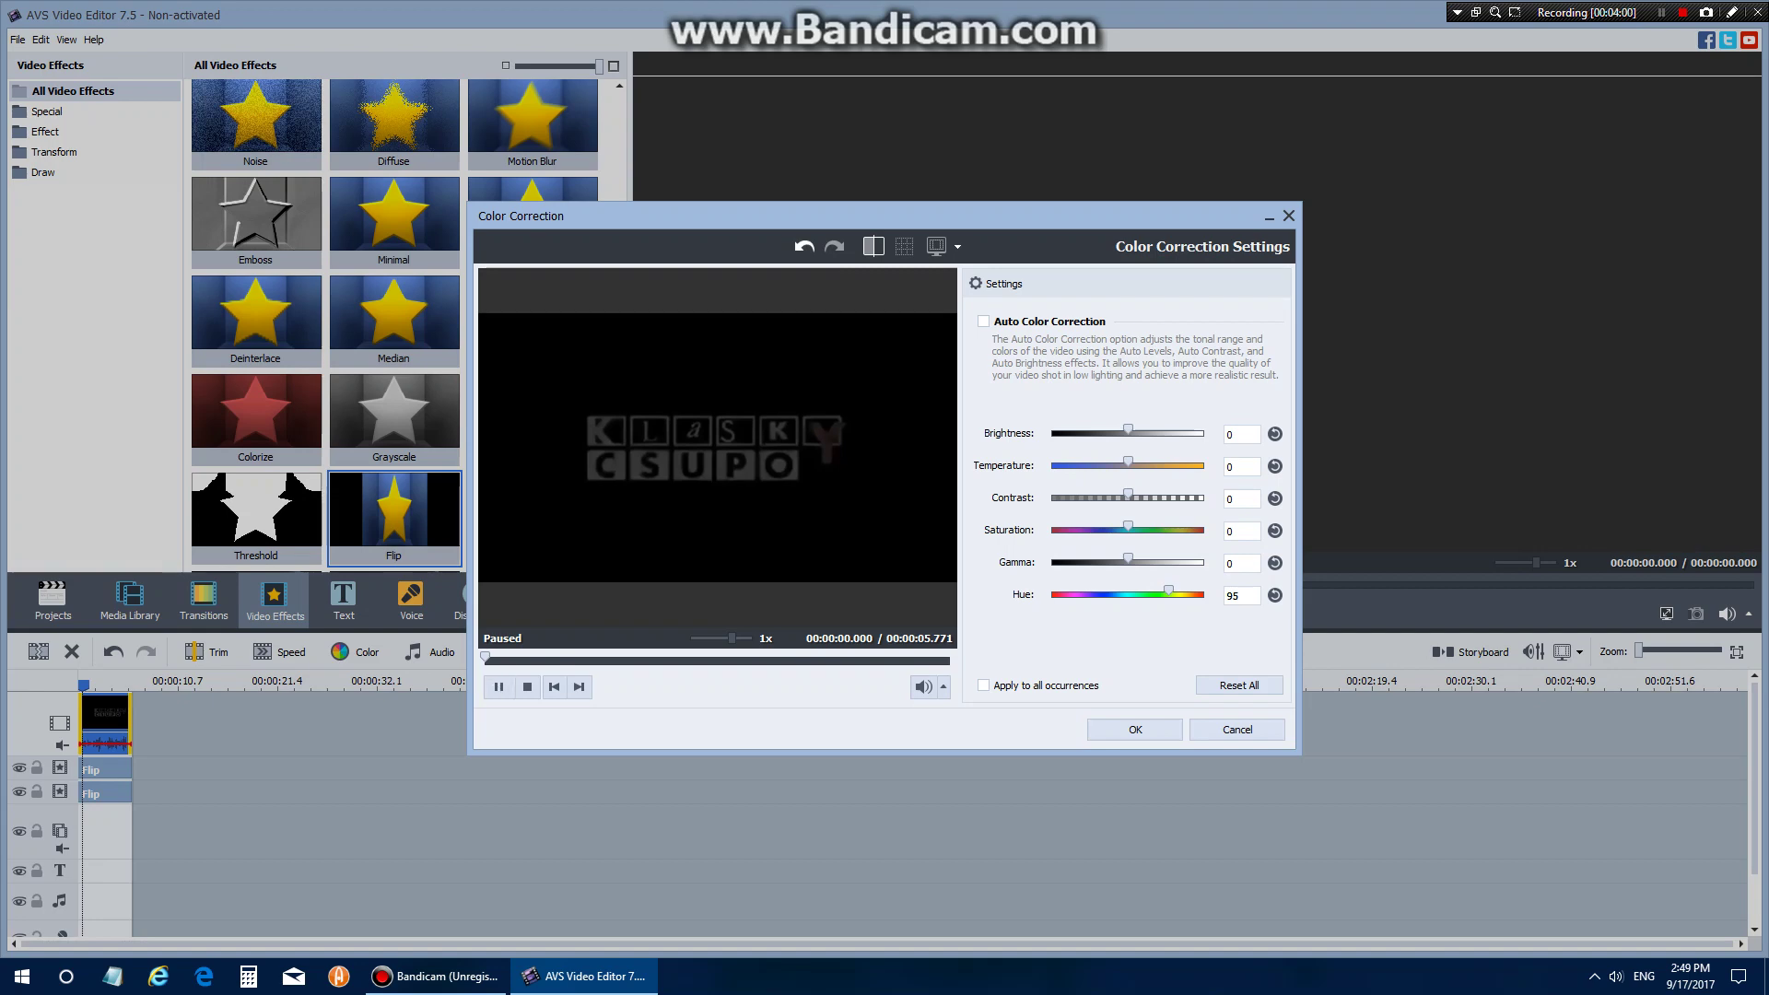
left_click(498, 686)
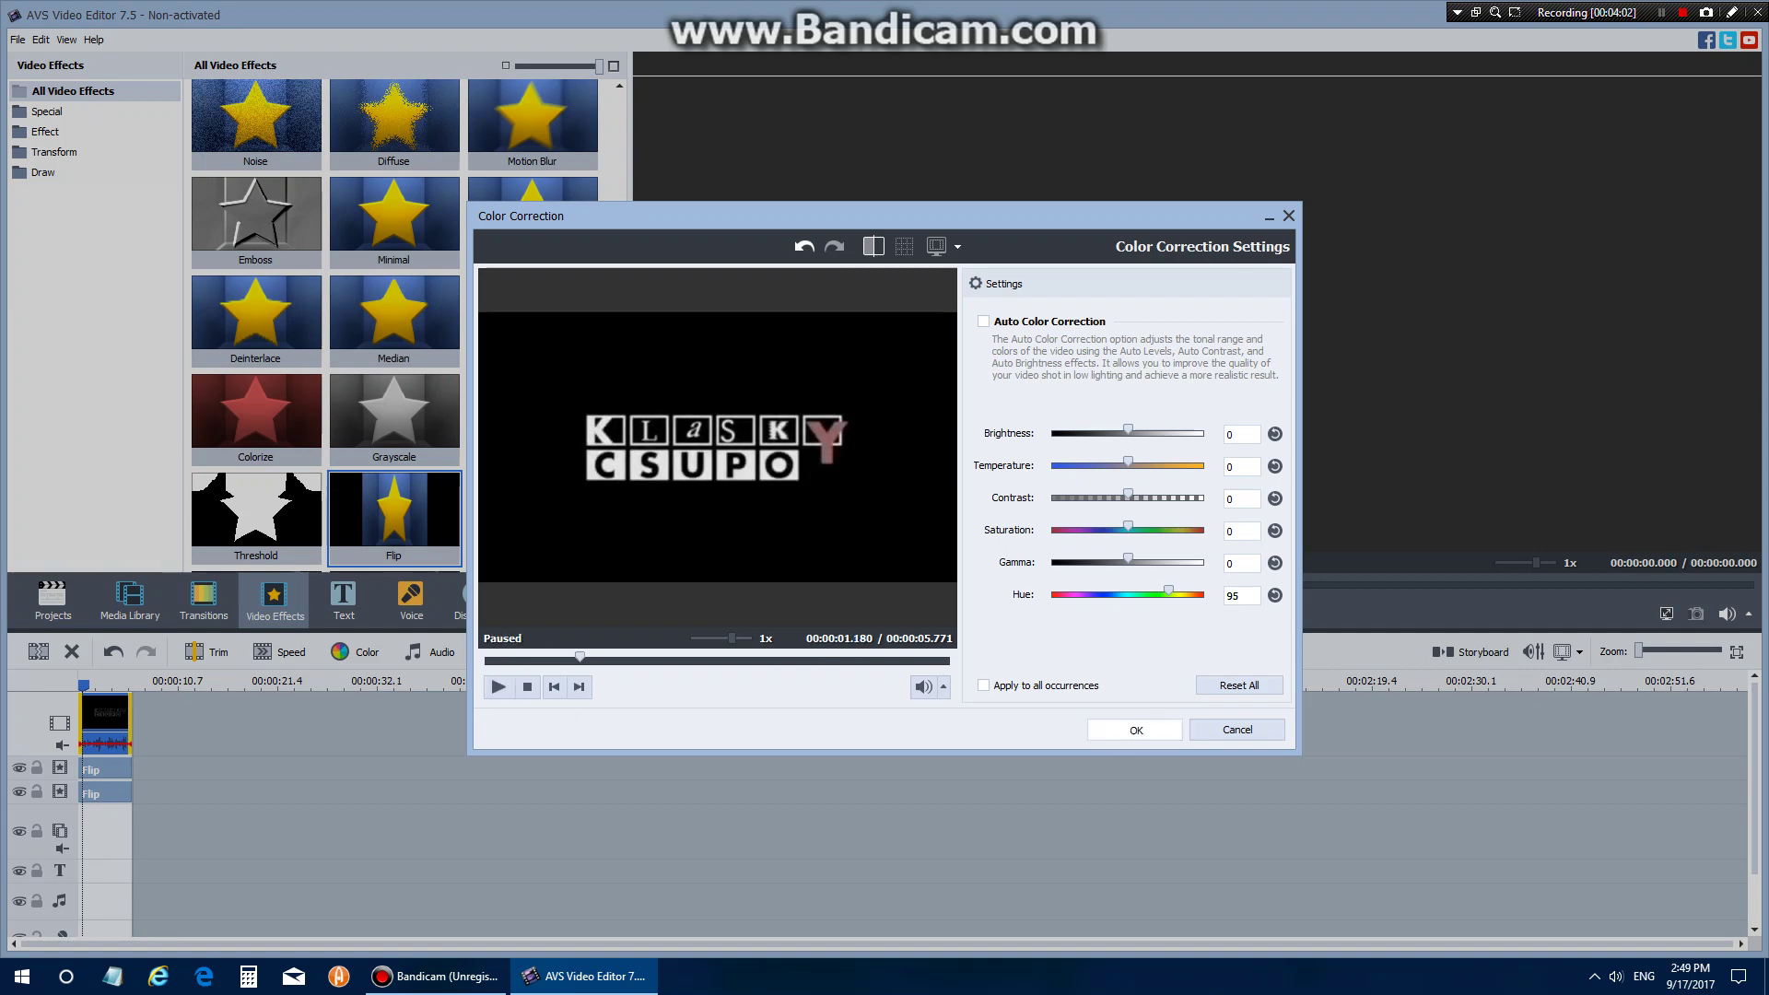
left_click(1134, 729)
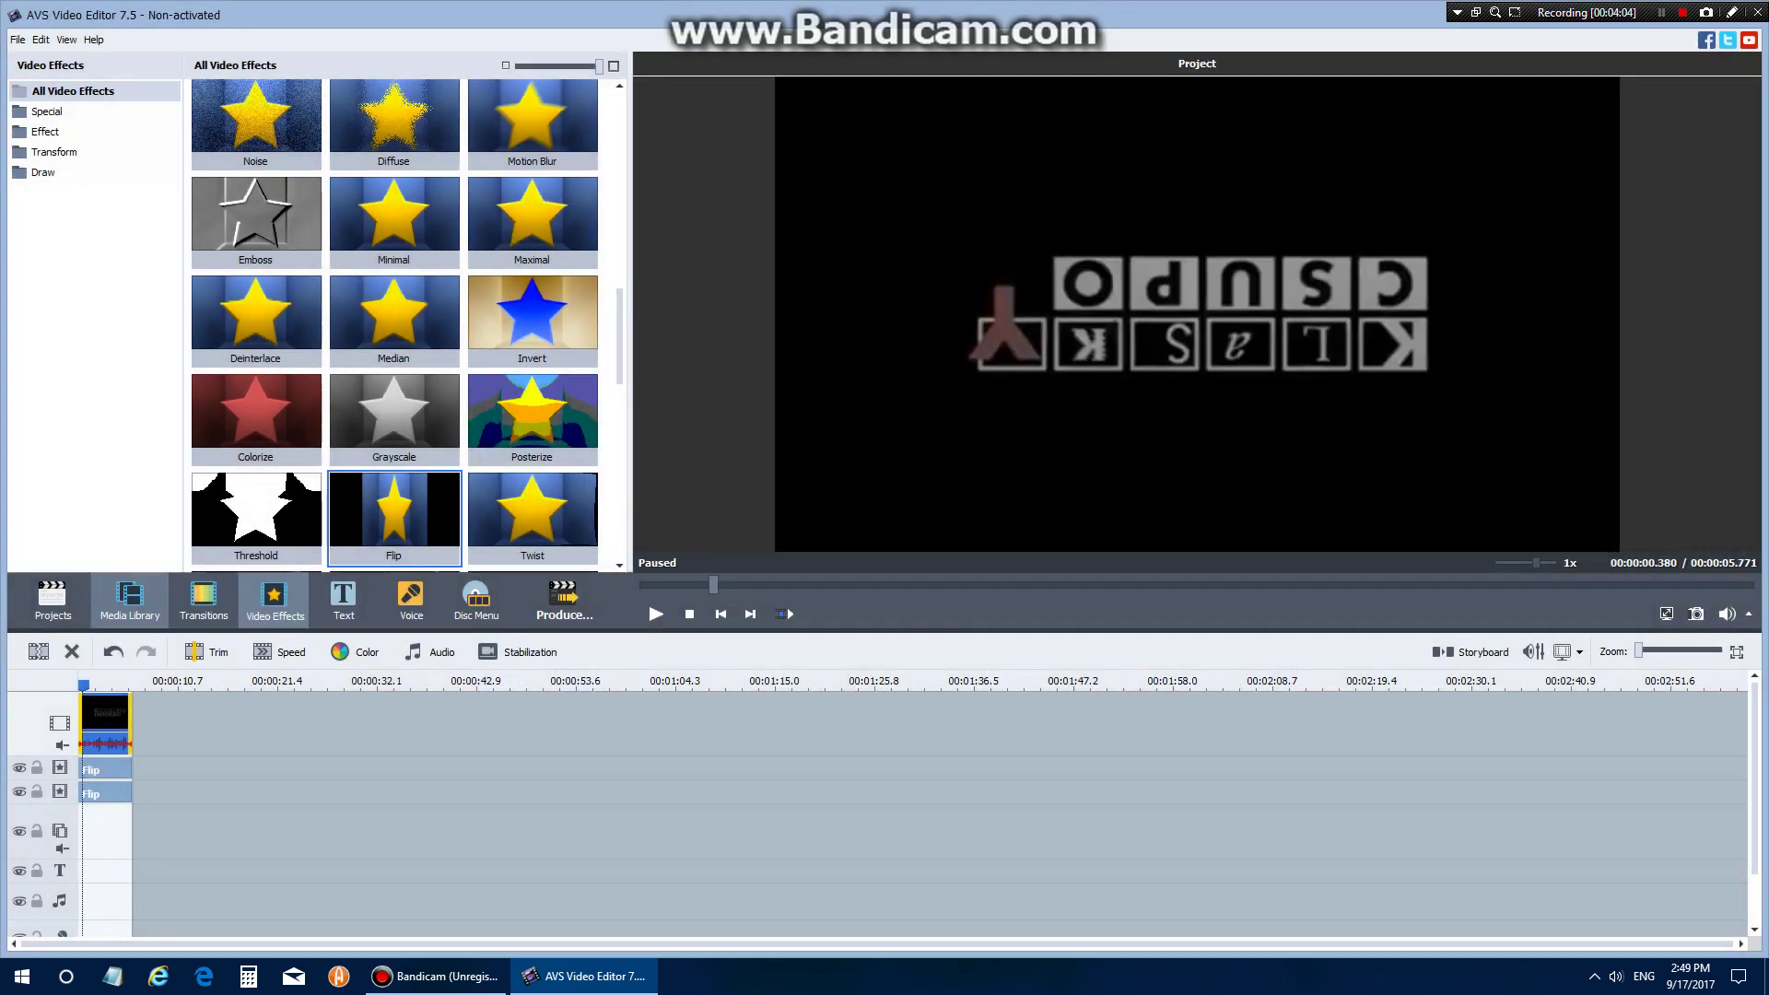
Step: Place "Not done 2" from the Audio folder at the start of the audio track, trim it to the clip's length and play the project
left_click(130, 599)
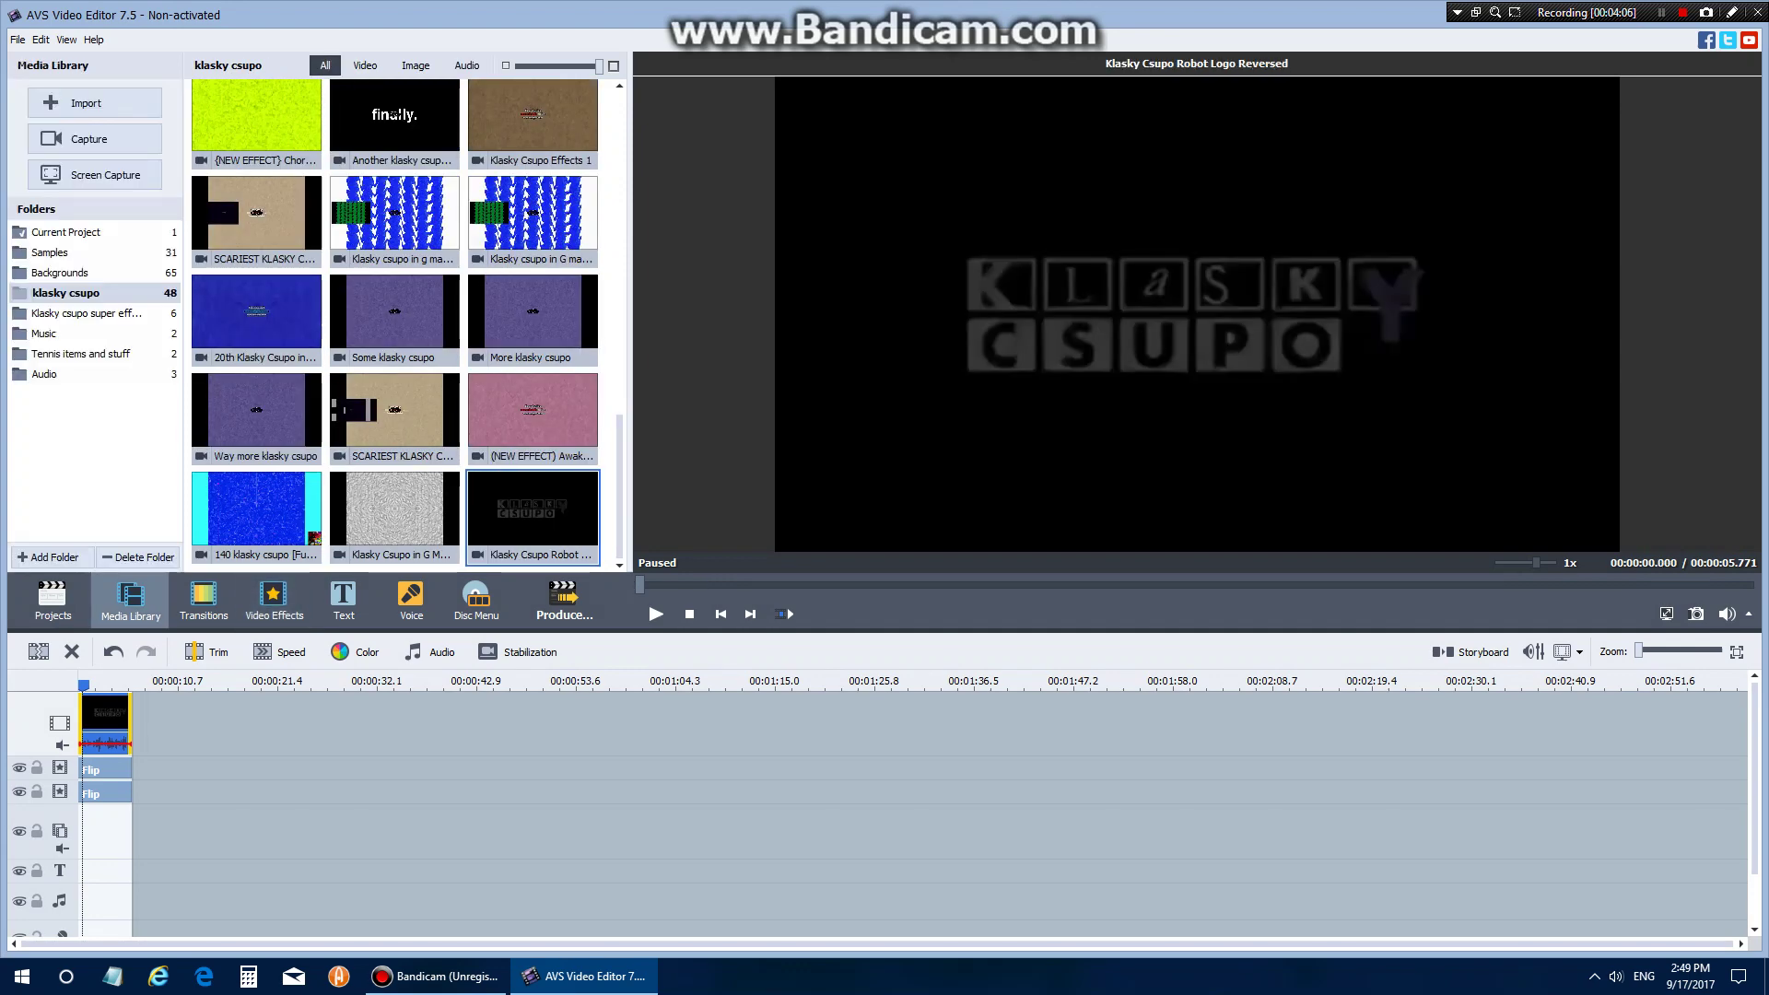
left_click(46, 373)
left_click(532, 129)
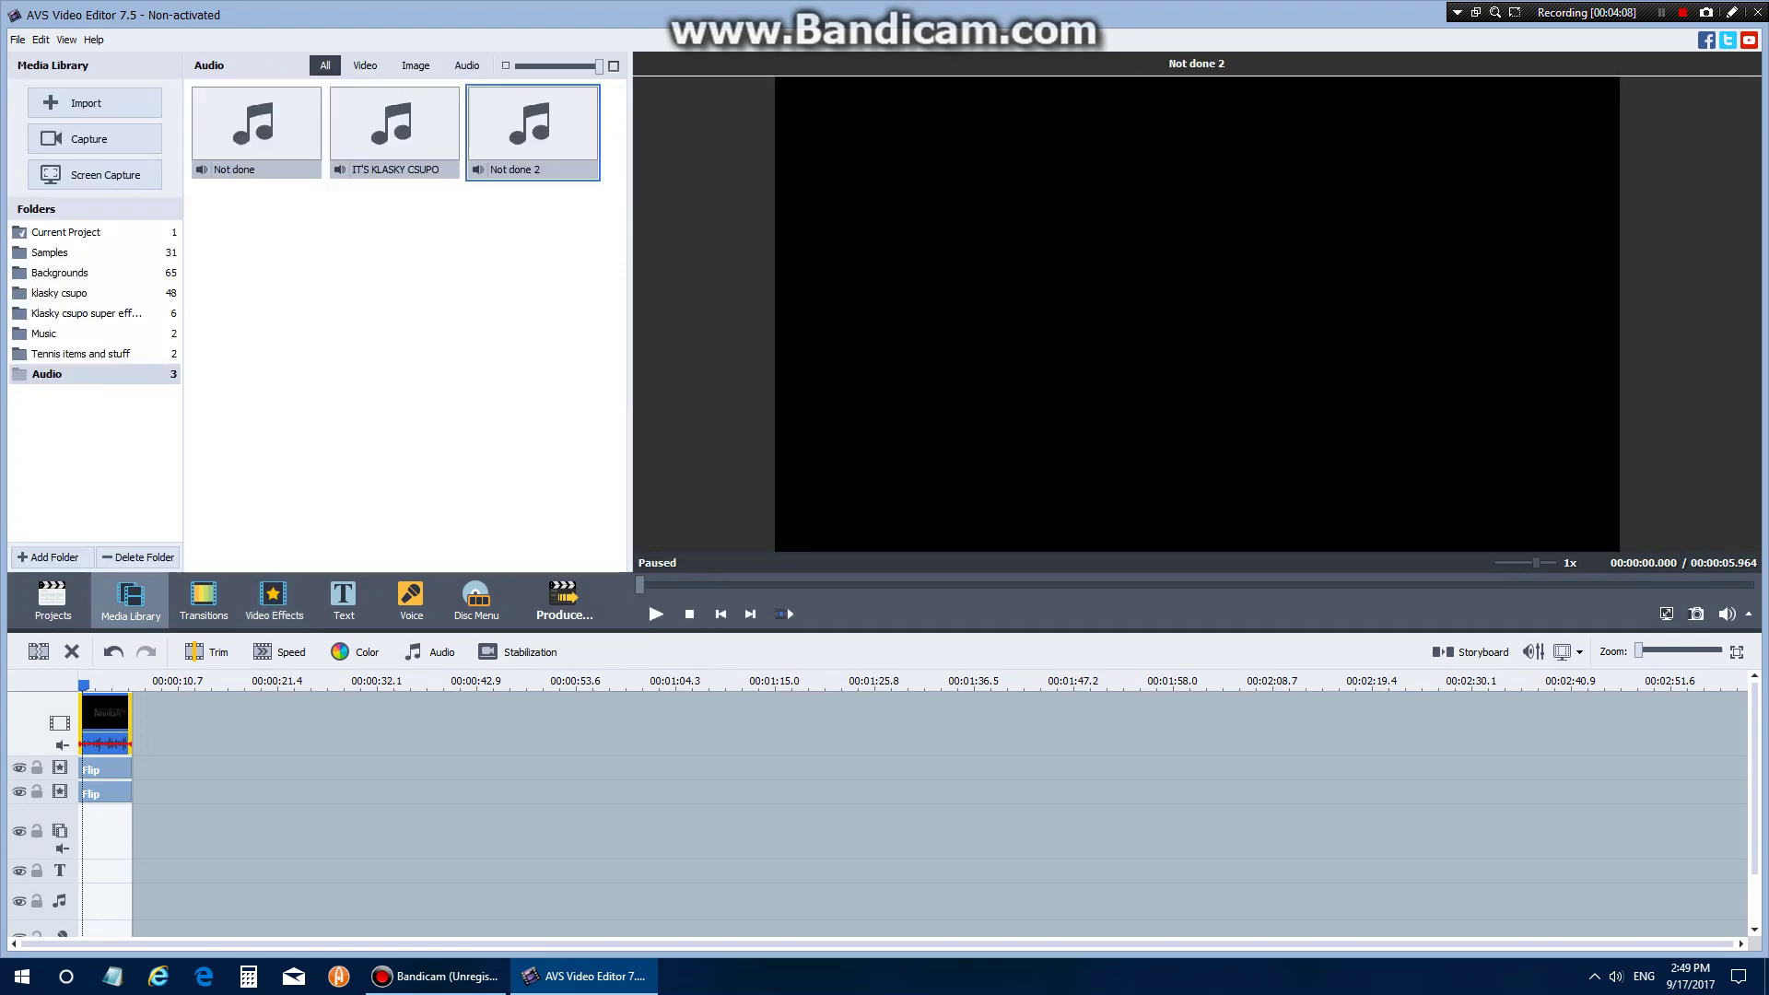
left_click_drag(532, 129, 166, 973)
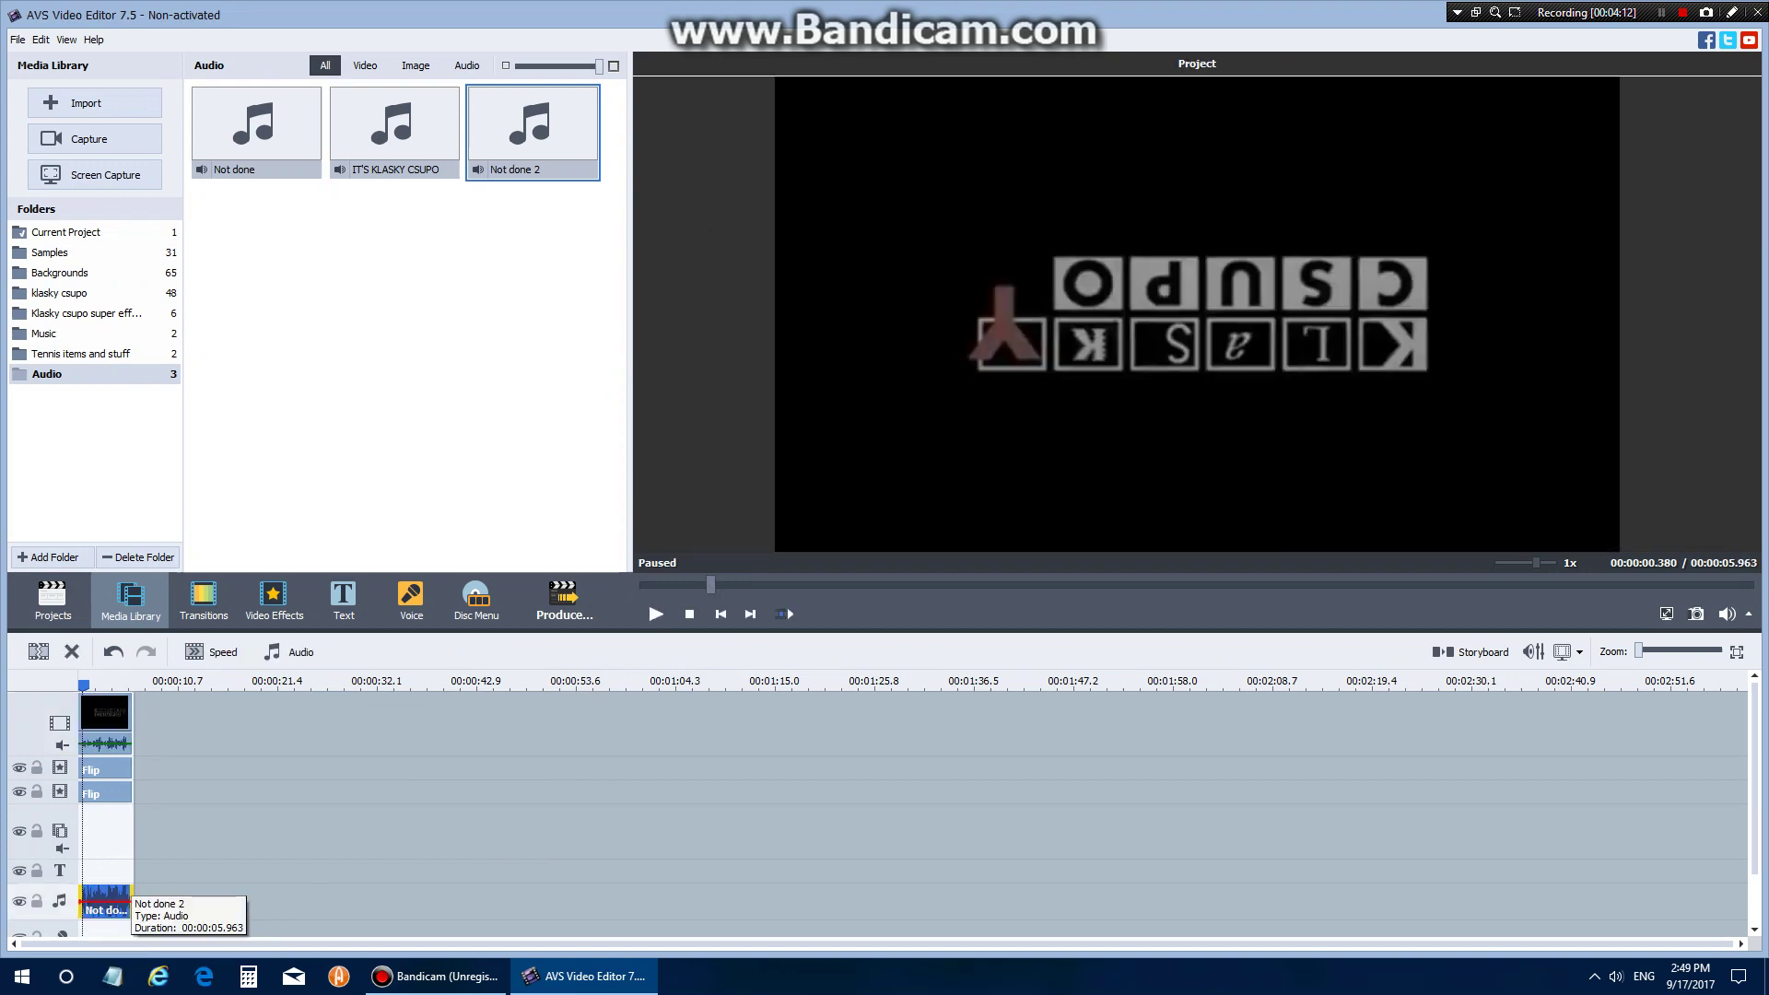
left_click_drag(132, 894, 130, 894)
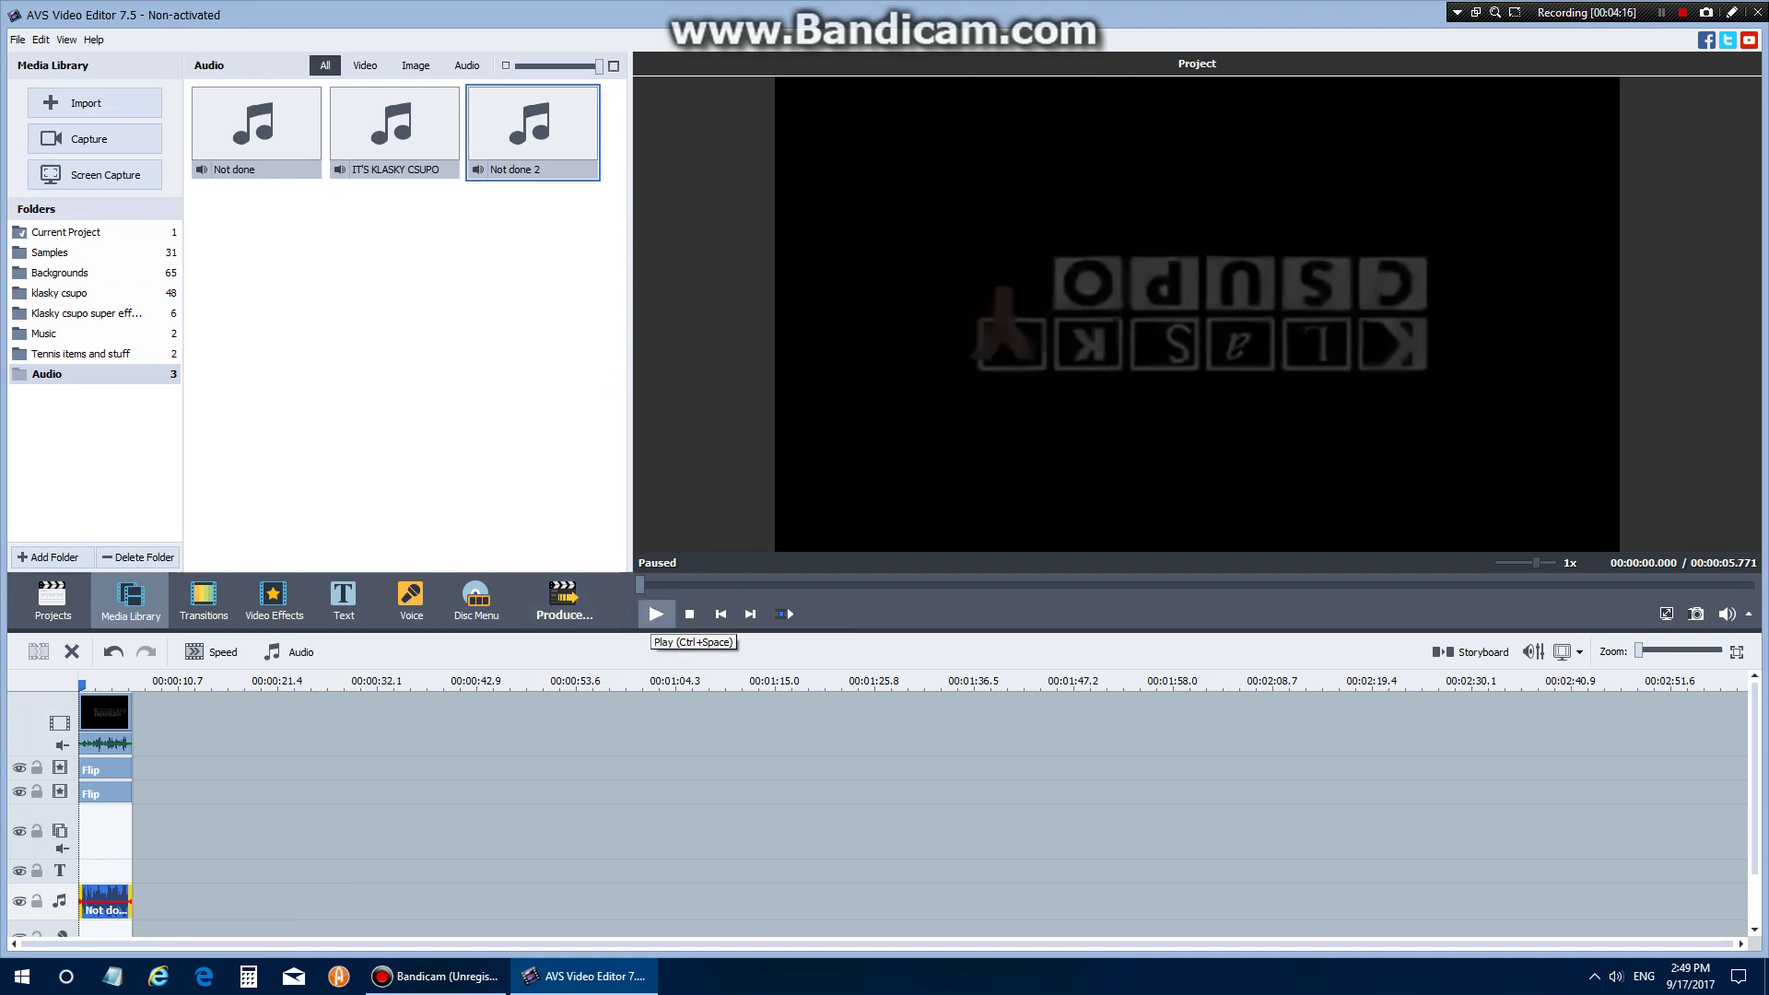
left_click(656, 615)
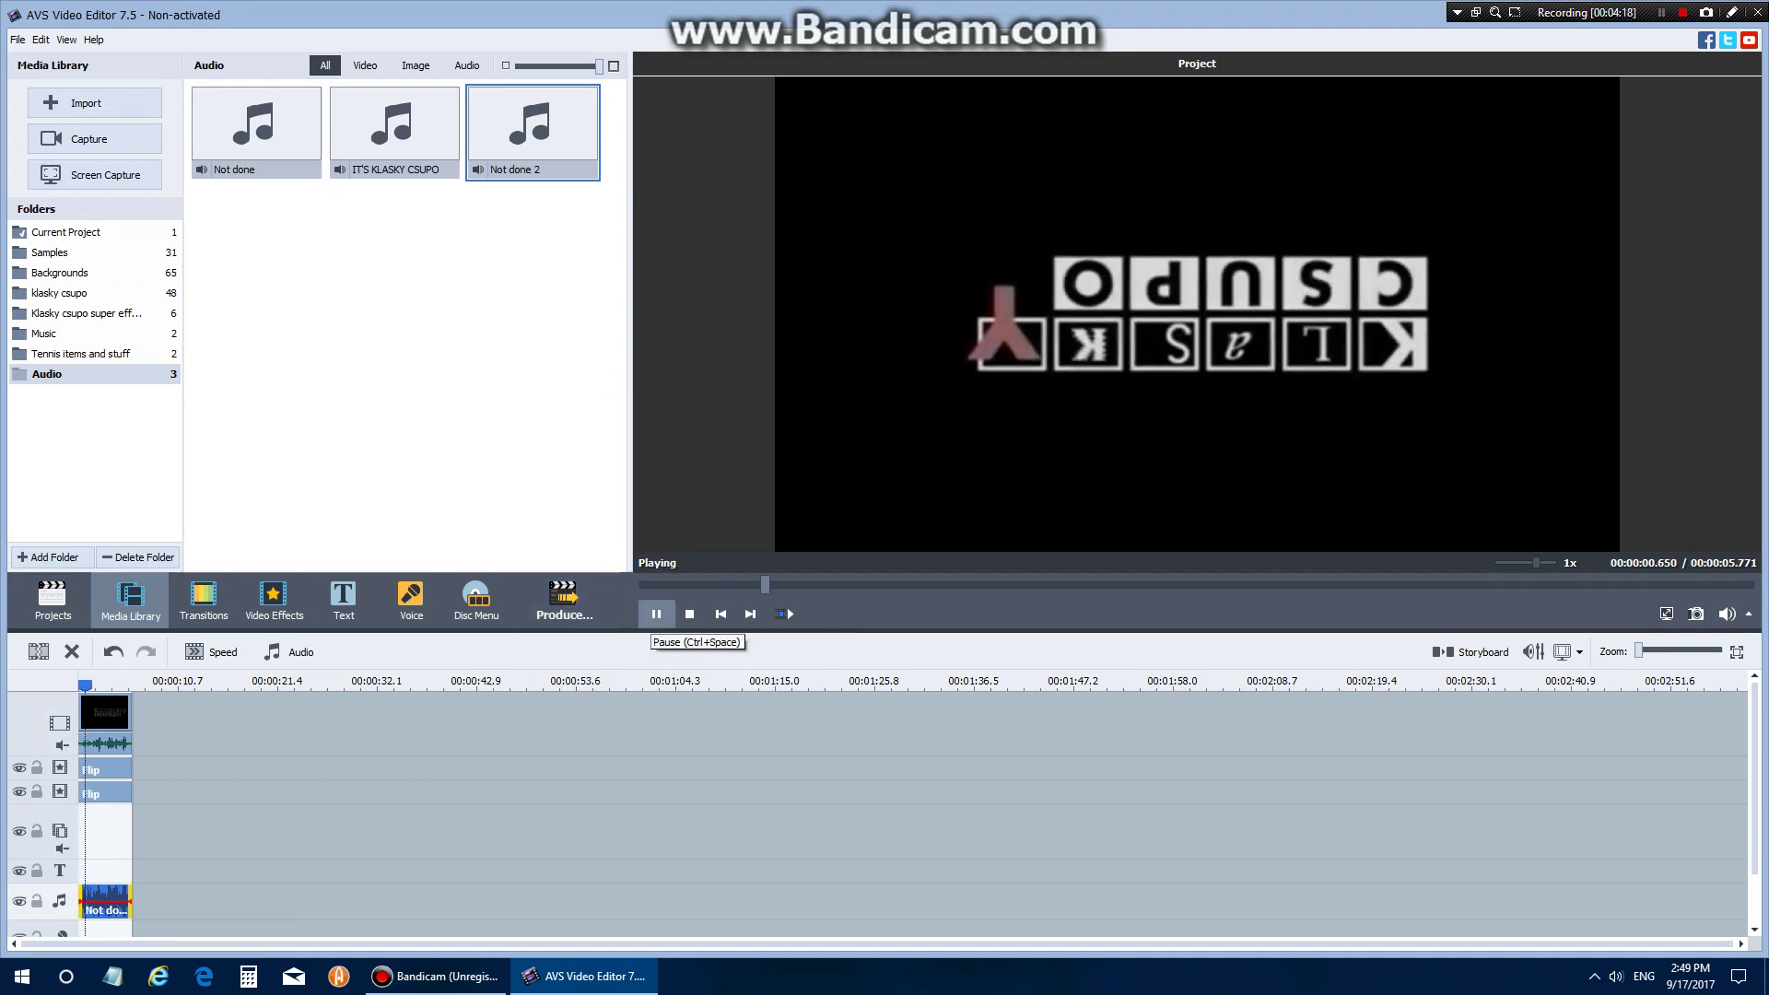